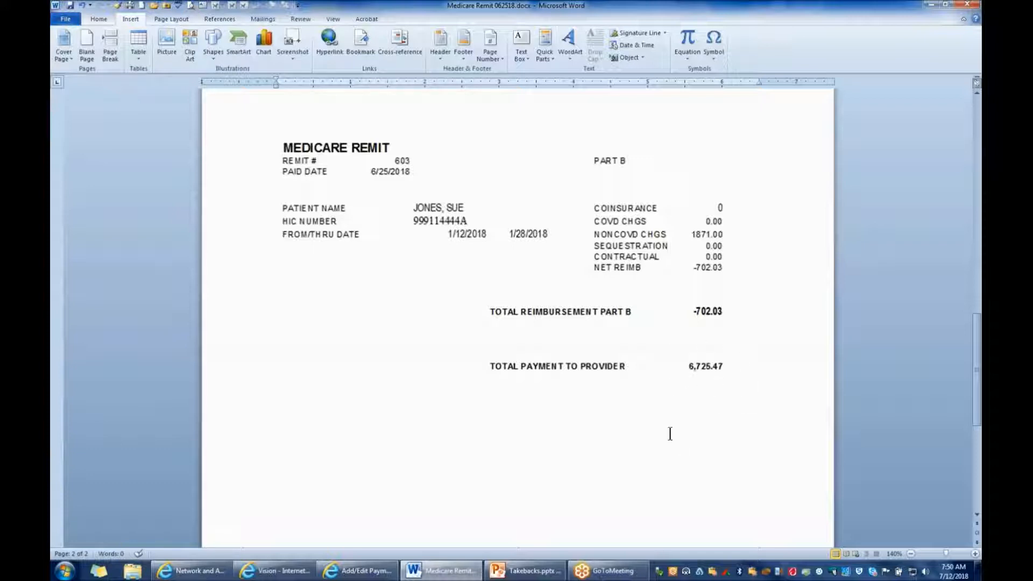
Review the Part A and Part B pages of the Medicare remit in Word against the empty payment batch
{"action": "scroll", "coordinate": [669, 433], "scroll_direction": "up", "scroll_amount": 15}
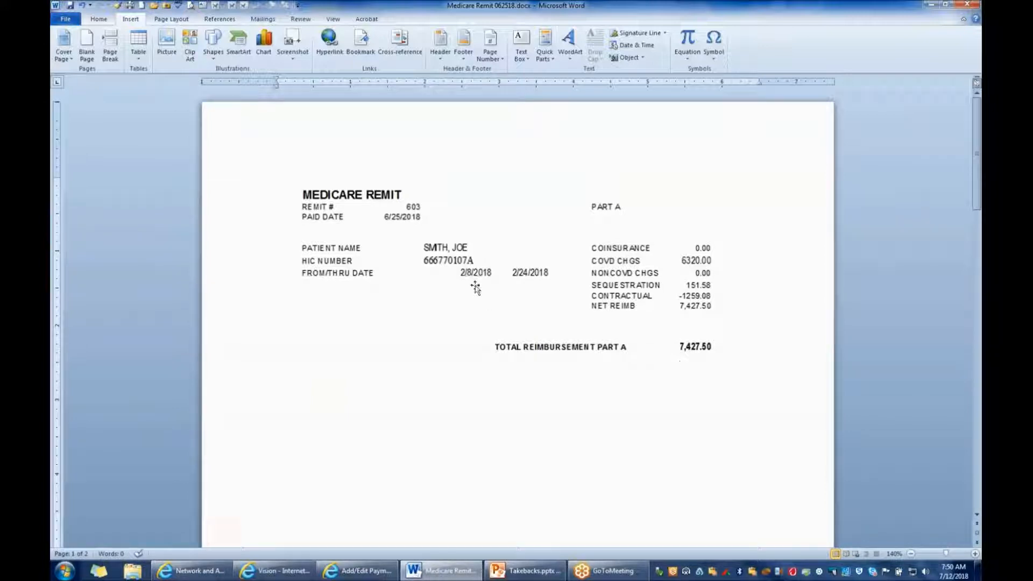
{"action": "scroll", "coordinate": [713, 417], "scroll_direction": "down", "scroll_amount": 10}
{"action": "scroll", "coordinate": [712, 418], "scroll_direction": "down", "scroll_amount": 5}
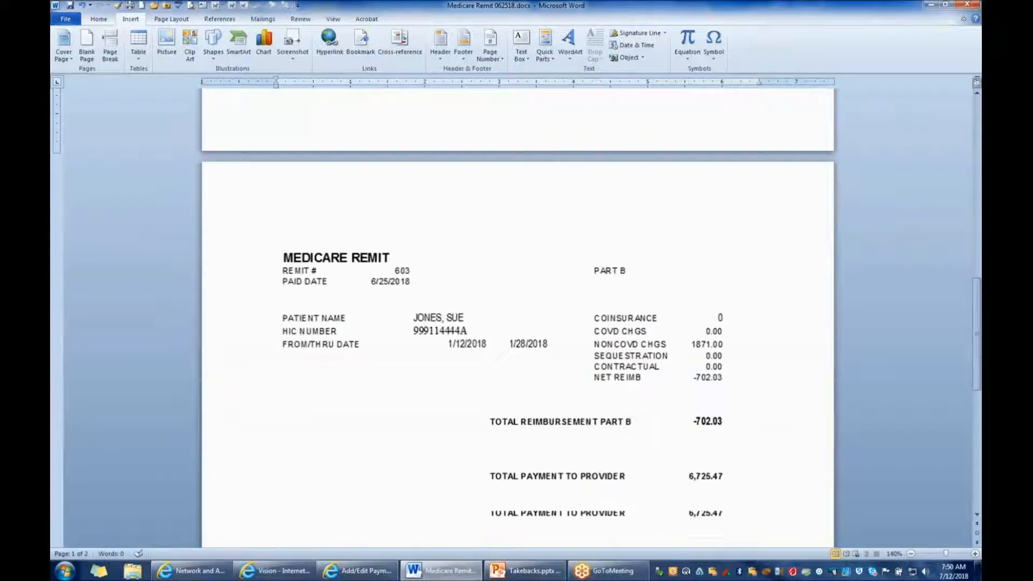
{"action": "left_click", "coordinate": [370, 577]}
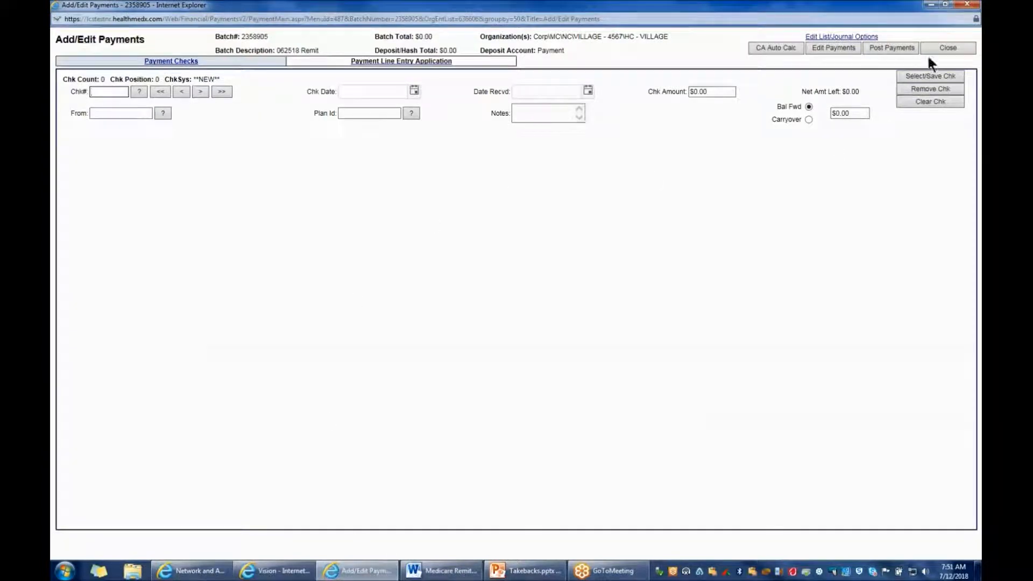
{"action": "left_click", "coordinate": [962, 25]}
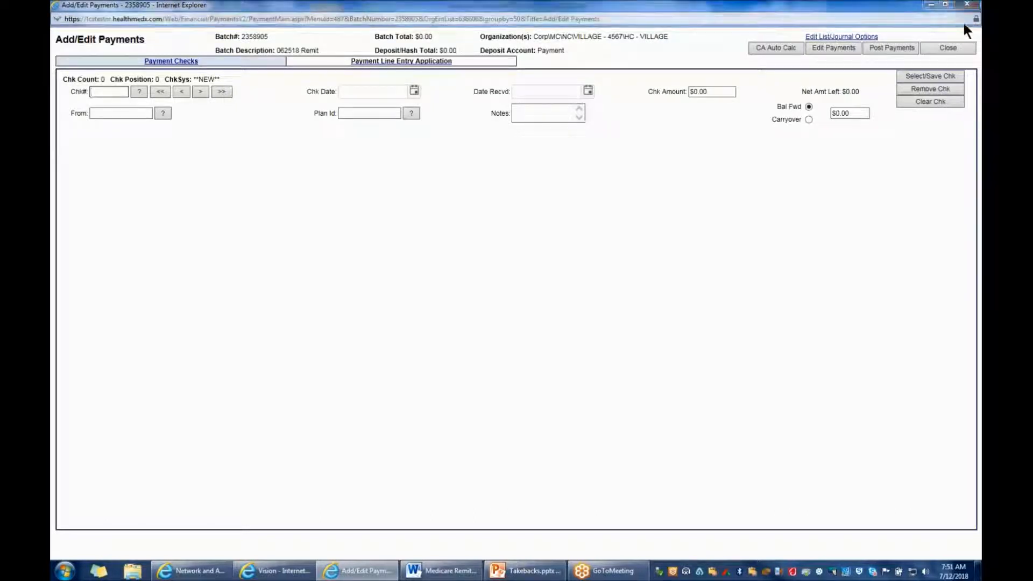
{"action": "left_click", "coordinate": [446, 571]}
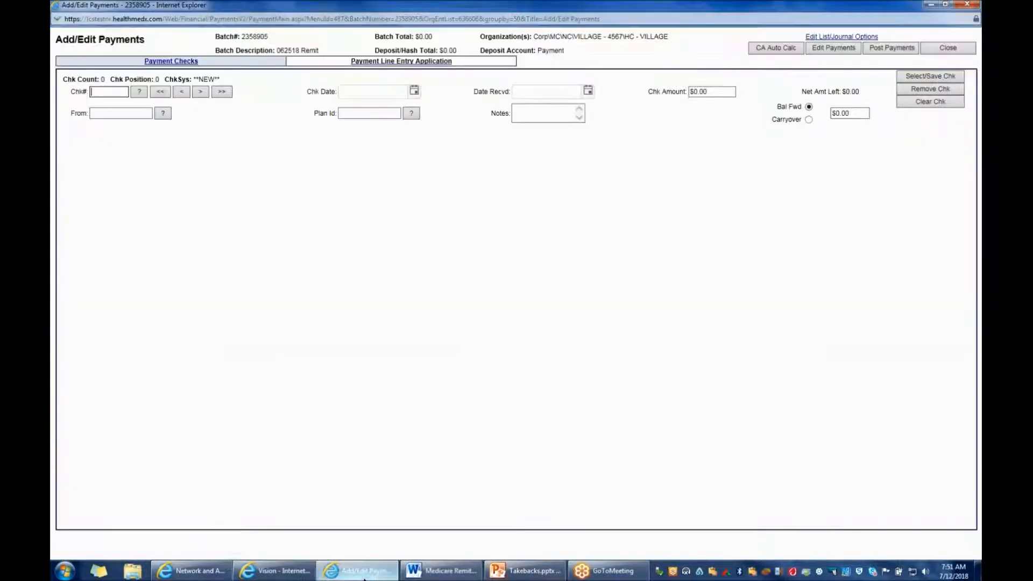
In the Add/Edit Payments window, enter Remit 603 as the check number and 06/25/2018 as the date received
{"action": "left_click", "coordinate": [356, 571]}
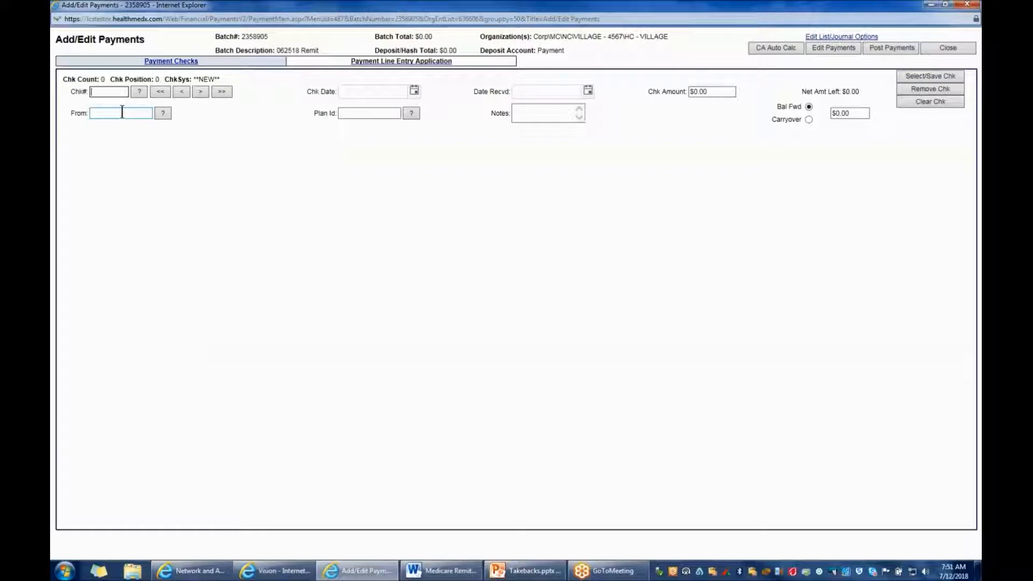
{"action": "type", "text": "Remit 603"}
{"action": "left_click", "coordinate": [540, 92]}
{"action": "type", "text": "062518"}
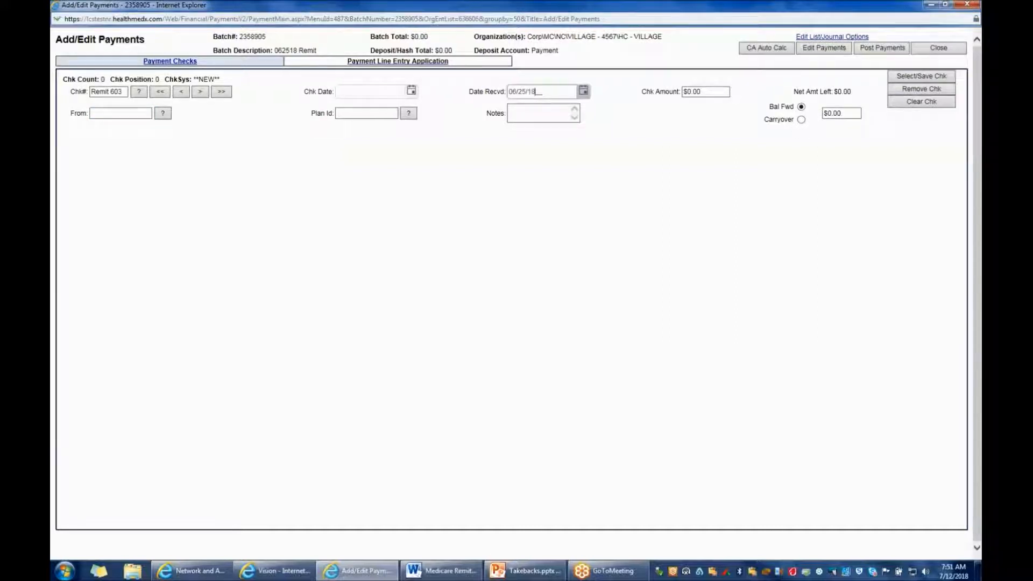
Set the check amount to the remit's total payment to provider, $6,725.47, and save the check
{"action": "left_click", "coordinate": [690, 92]}
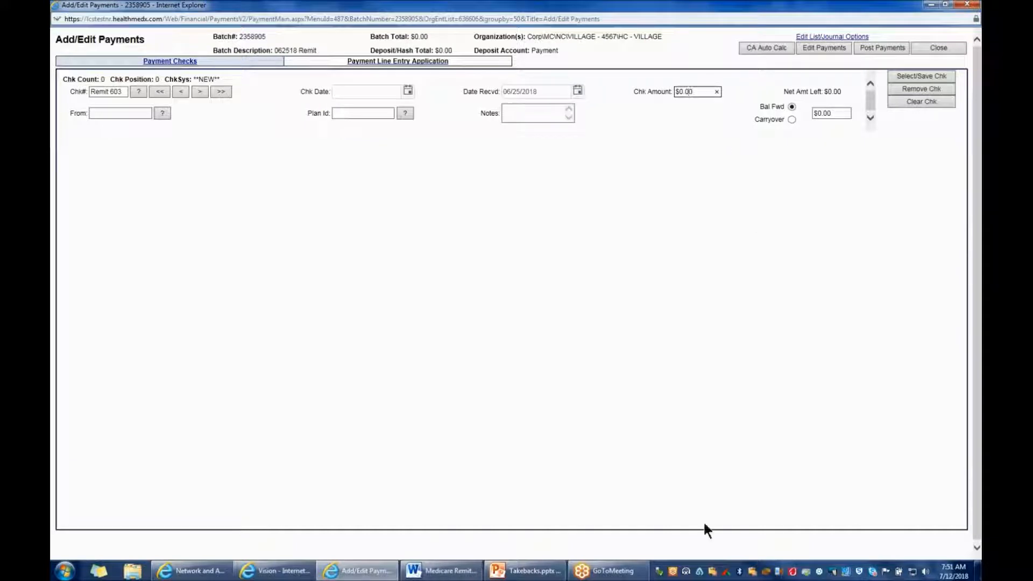
{"action": "left_click", "coordinate": [441, 570]}
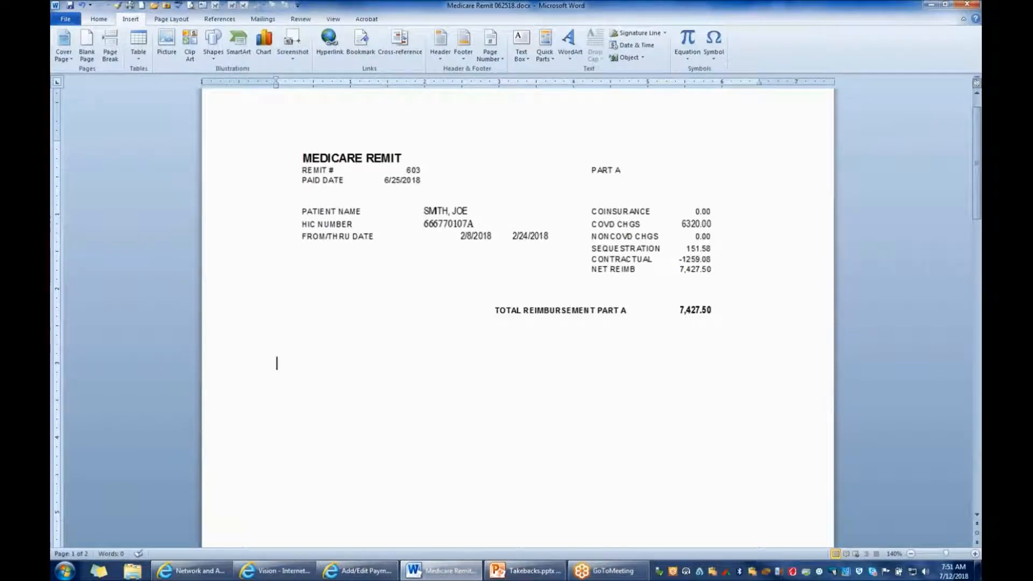
{"action": "scroll", "coordinate": [278, 363], "scroll_direction": "down", "scroll_amount": 5}
{"action": "scroll", "coordinate": [276, 326], "scroll_direction": "down", "scroll_amount": 7}
{"action": "scroll", "coordinate": [277, 326], "scroll_direction": "up", "scroll_amount": 11}
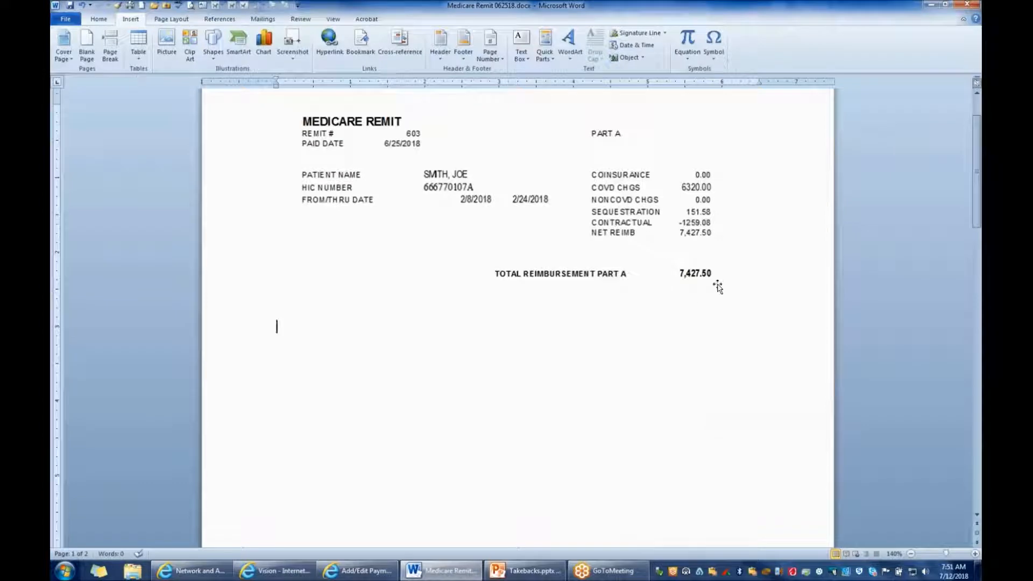
{"action": "scroll", "coordinate": [277, 326], "scroll_direction": "down", "scroll_amount": 11}
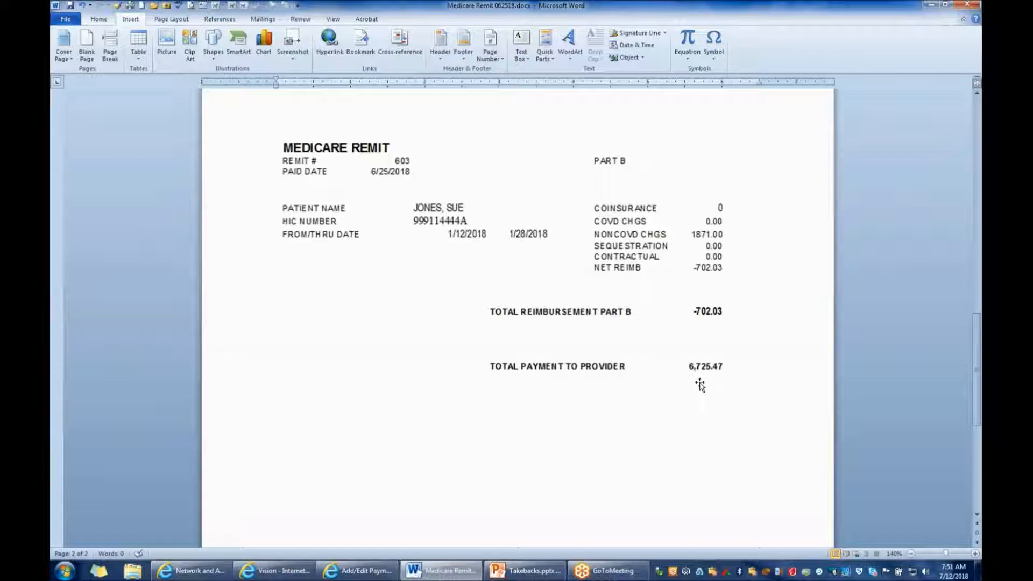
{"action": "left_click", "coordinate": [368, 571]}
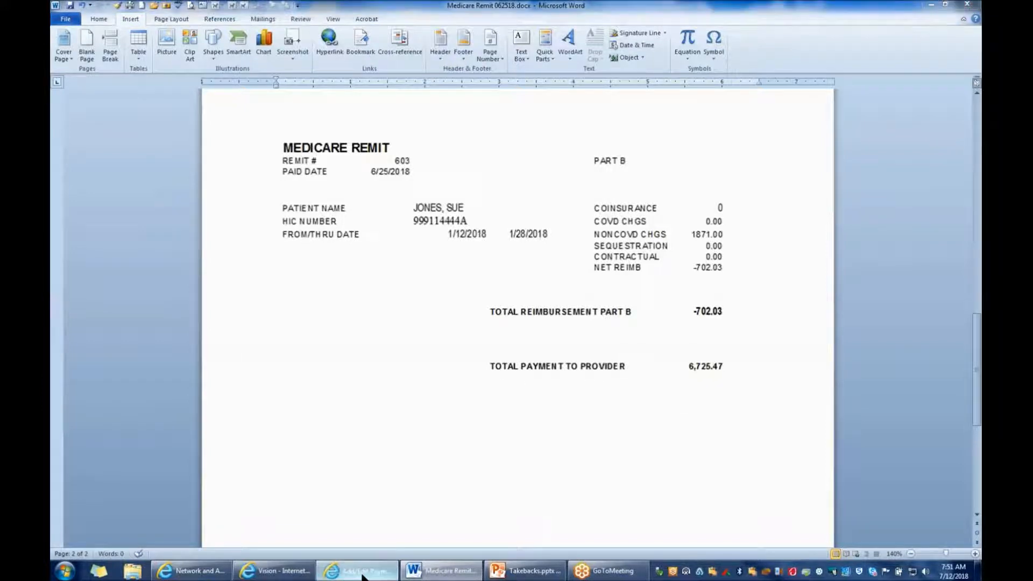
{"action": "left_click_drag", "start_coordinate": [694, 91], "coordinate": [660, 88]}
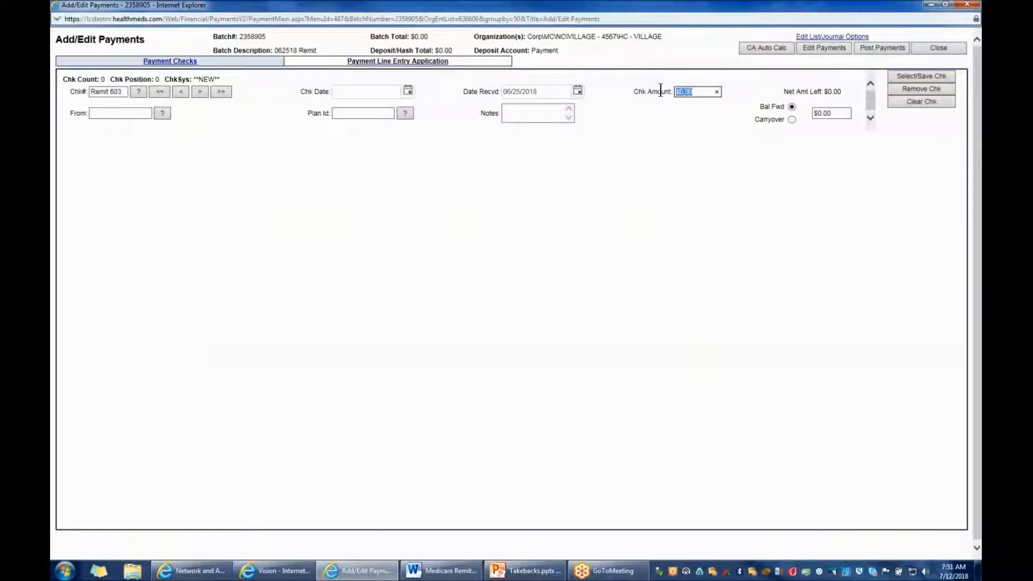
{"action": "type", "text": "6725.47"}
{"action": "left_click", "coordinate": [920, 76]}
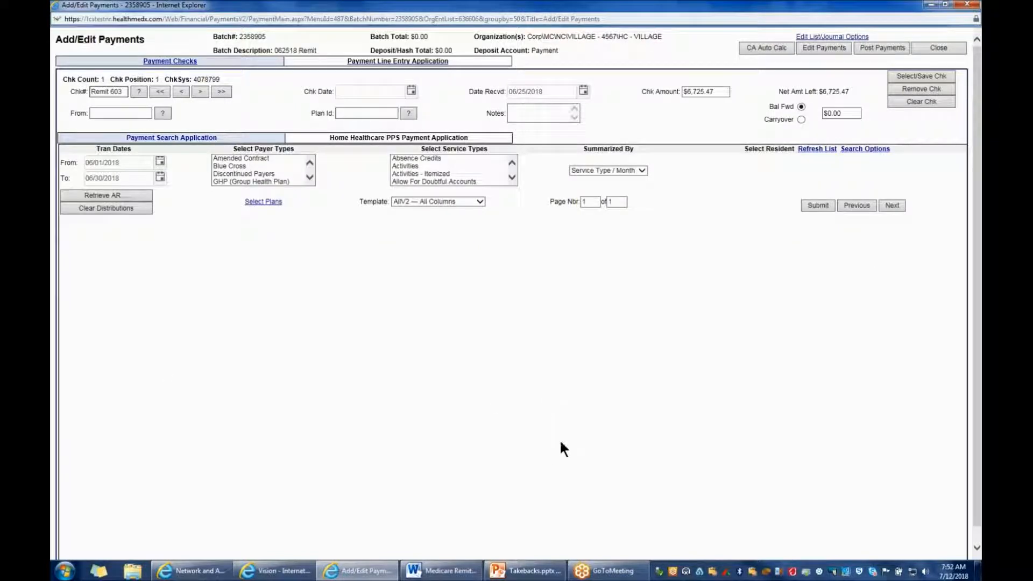
Check the Part B service dates on the remit and set the transaction date range to 01/01/2018 through 01/31/2018
{"action": "mouse_move", "coordinate": [517, 577]}
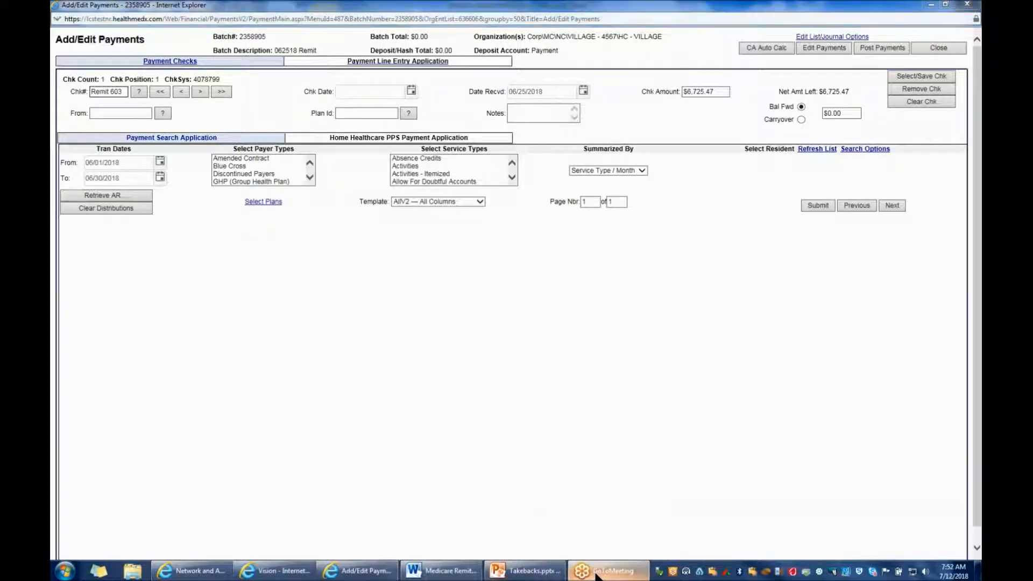
{"action": "left_click", "coordinate": [446, 571]}
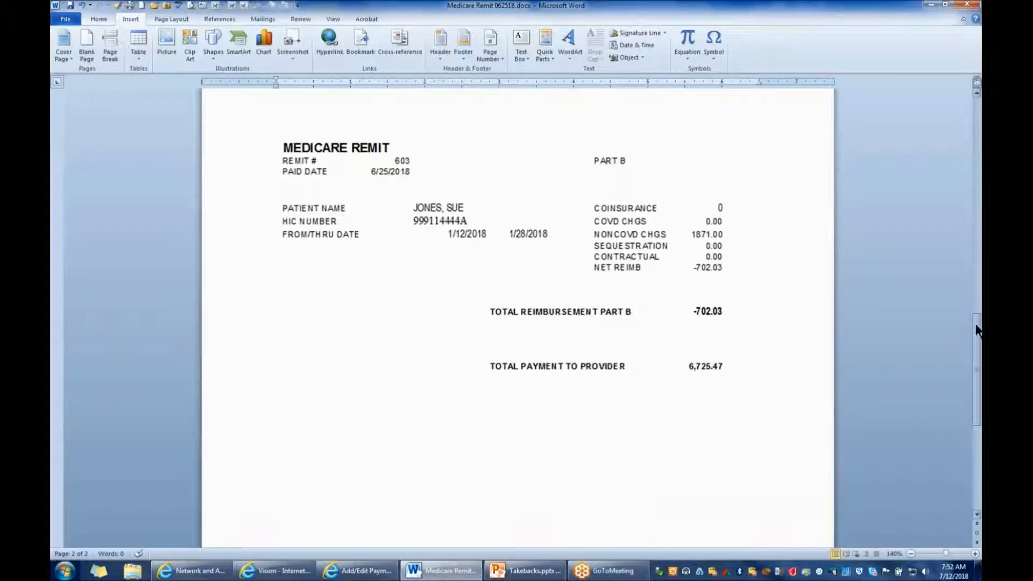
{"action": "left_click_drag", "start_coordinate": [977, 329], "coordinate": [978, 329]}
{"action": "left_click", "coordinate": [369, 574]}
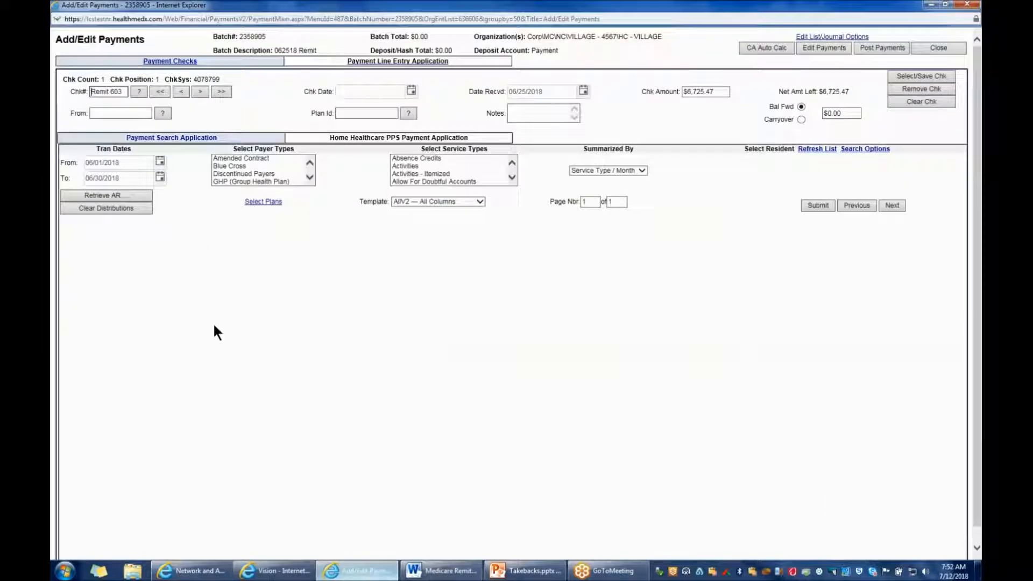
{"action": "double_click", "coordinate": [108, 162]}
{"action": "type", "text": "01/01/18"}
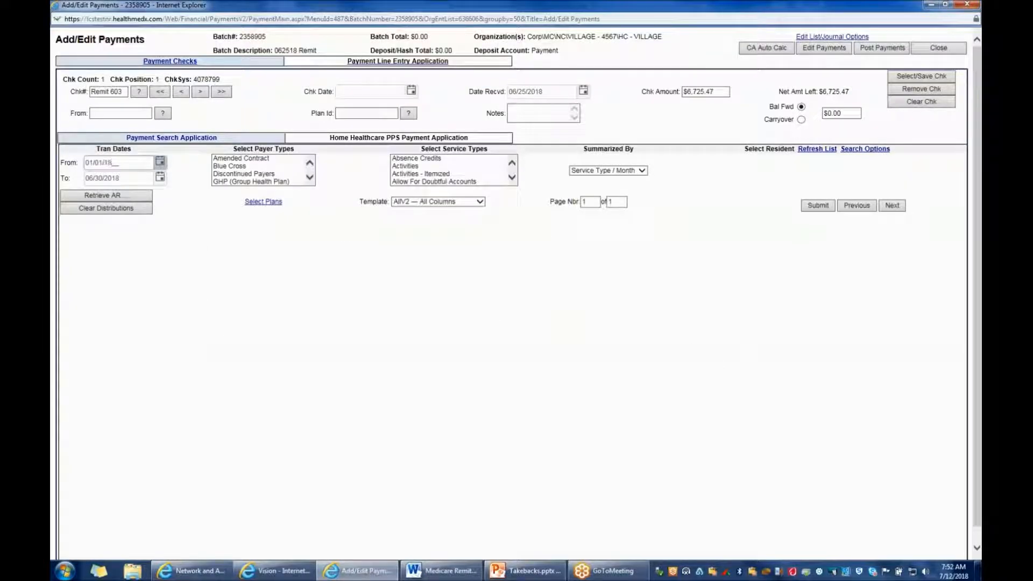
{"action": "key", "text": "Tab"}
{"action": "type", "text": "01/31/18"}
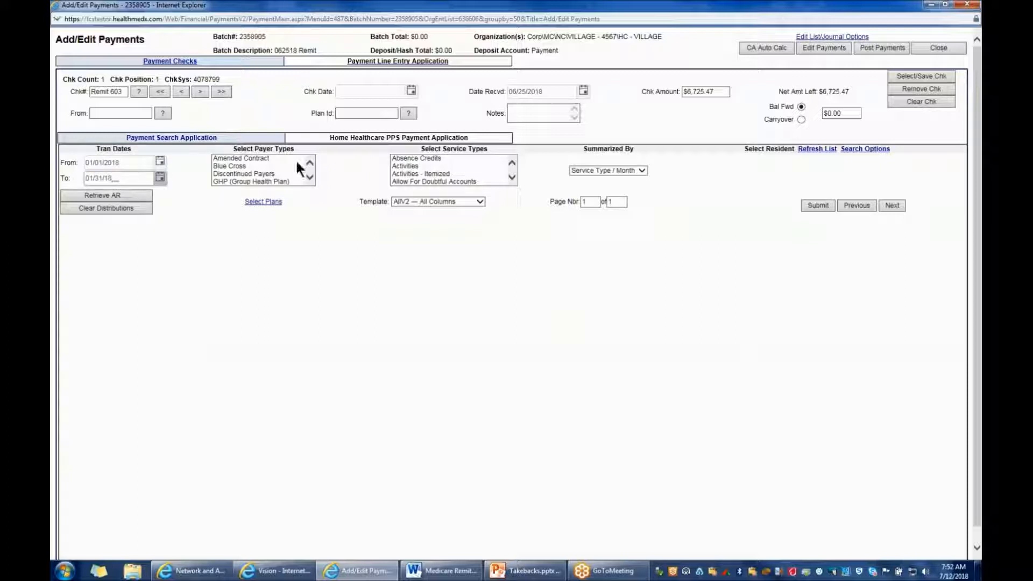
Filter the payment search to the MedicareB payer type and summarize it by Month
{"action": "left_click", "coordinate": [310, 177]}
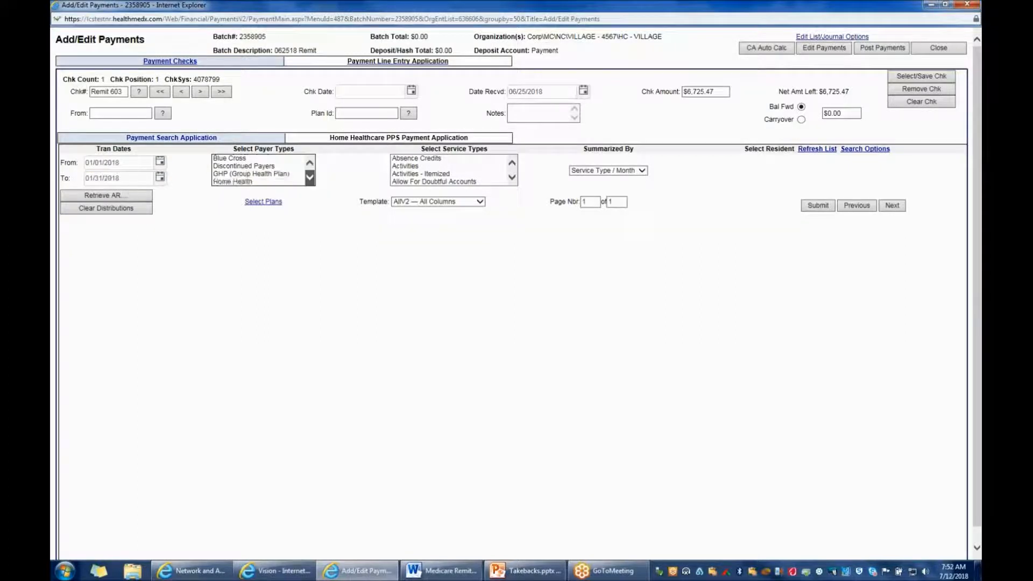
{"action": "left_click", "coordinate": [310, 177]}
{"action": "left_click", "coordinate": [310, 178]}
{"action": "left_click", "coordinate": [309, 178]}
{"action": "left_click", "coordinate": [244, 165]}
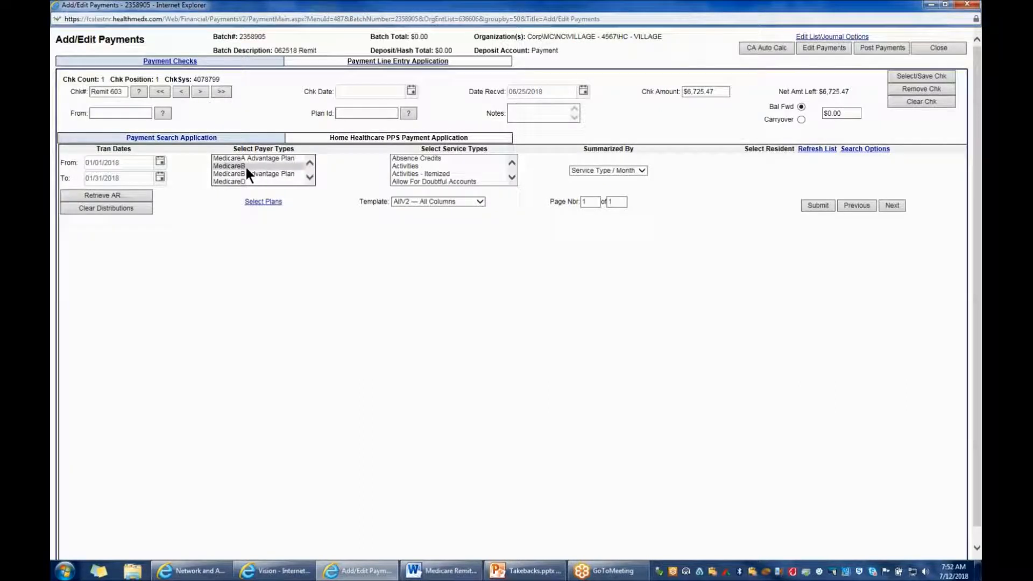
{"action": "left_click", "coordinate": [642, 171]}
{"action": "left_click", "coordinate": [599, 178]}
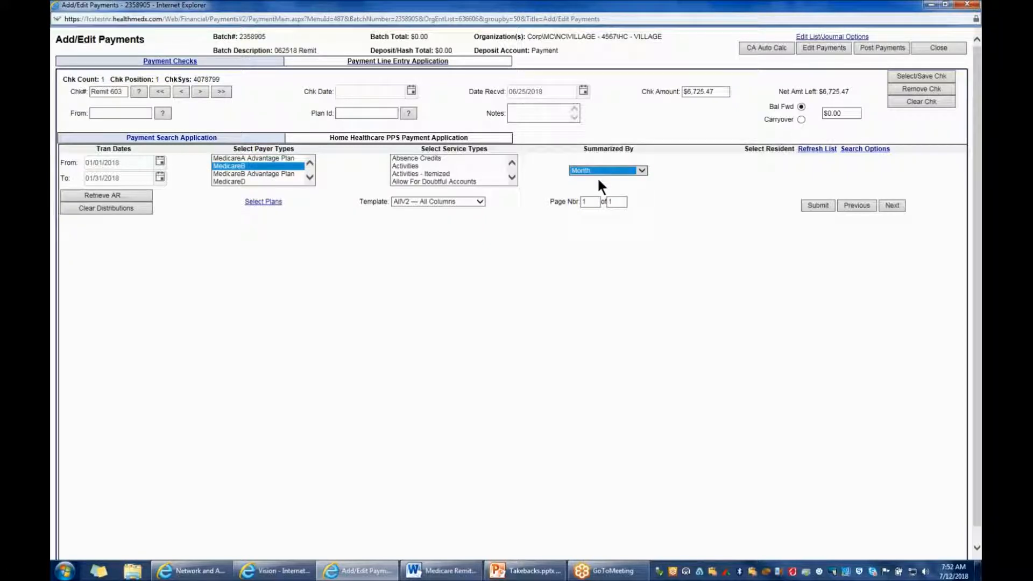
Search for the Part B resident by name in the resident search options and retrieve the resident's AR
{"action": "left_click", "coordinate": [865, 149]}
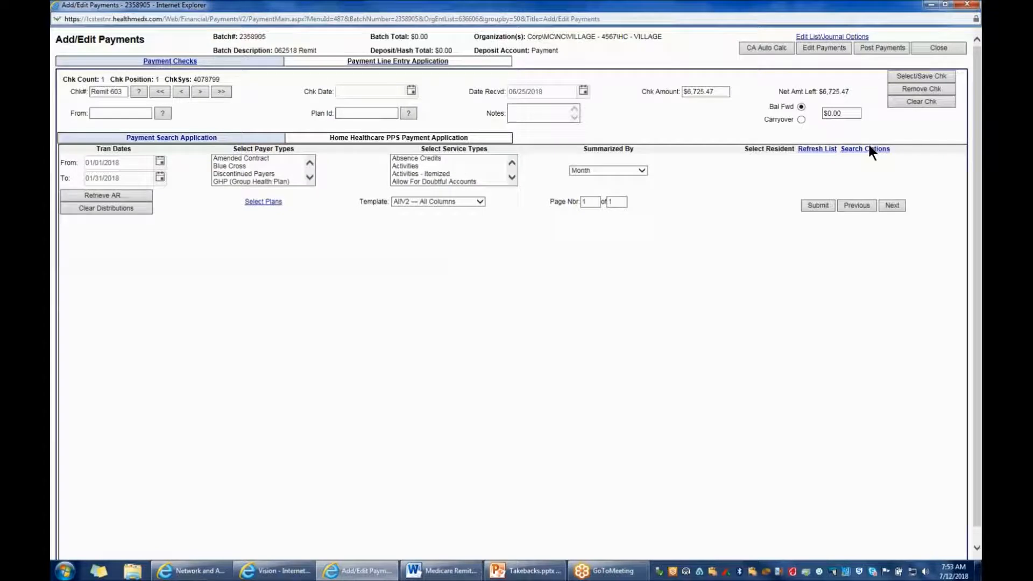
{"action": "left_click", "coordinate": [869, 149]}
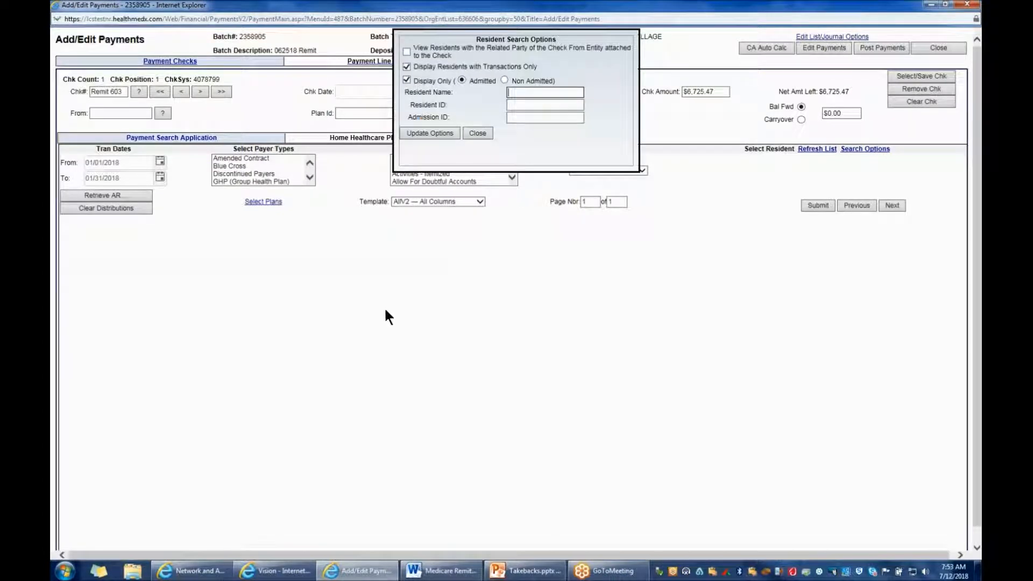
{"action": "type", "text": "jones, aue"}
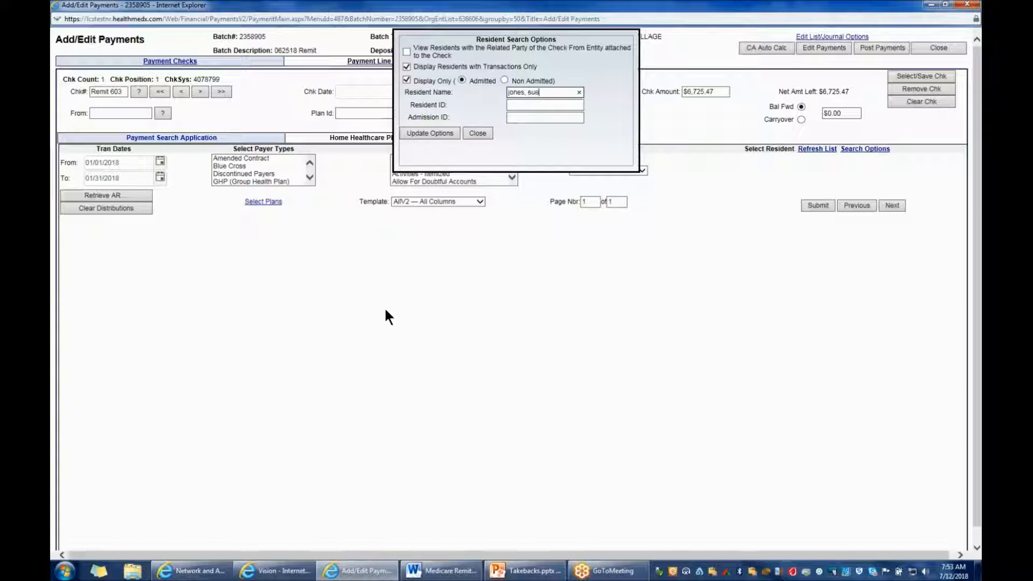
{"action": "left_click", "coordinate": [430, 134]}
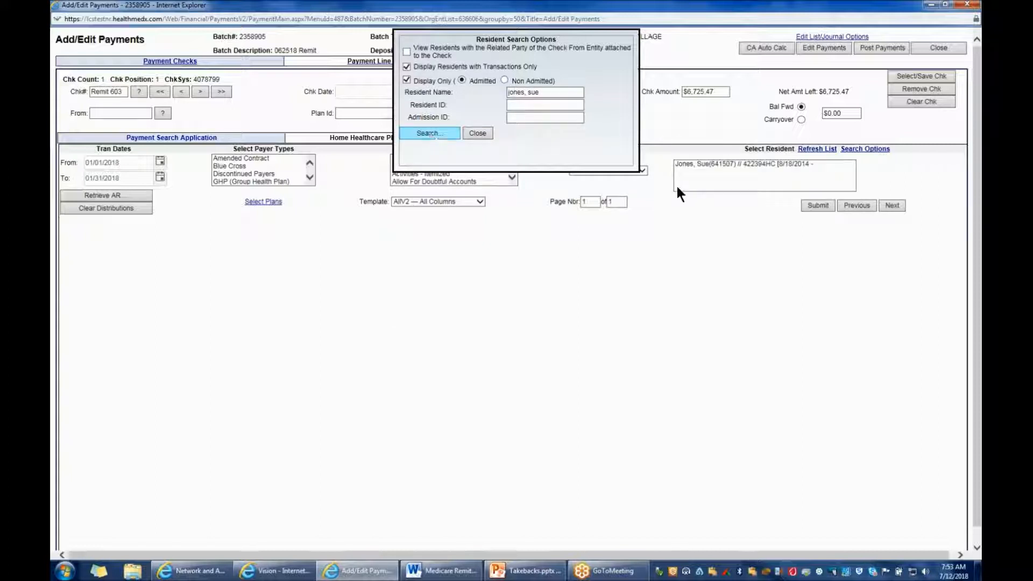
{"action": "left_click", "coordinate": [117, 194]}
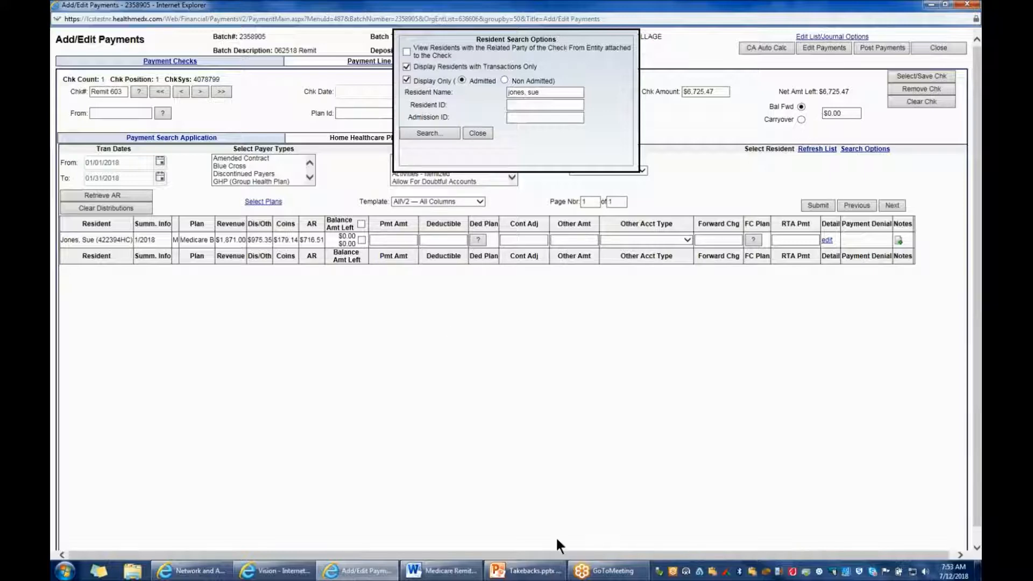
Enter the Part B takeback of -702.03 as the resident's January payment amount, close the resident search options and submit
{"action": "left_click", "coordinate": [444, 571]}
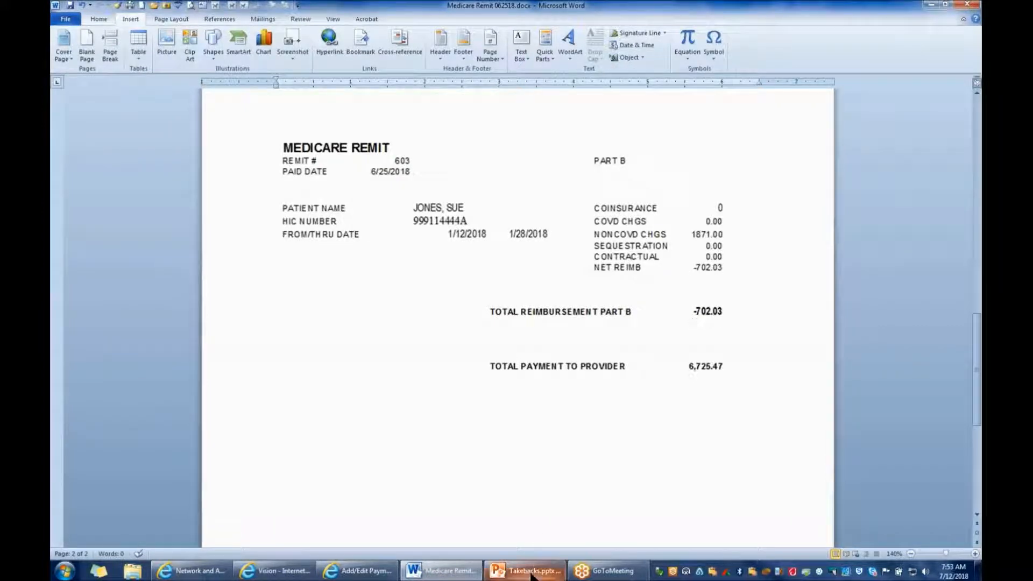
{"action": "left_click", "coordinate": [354, 574]}
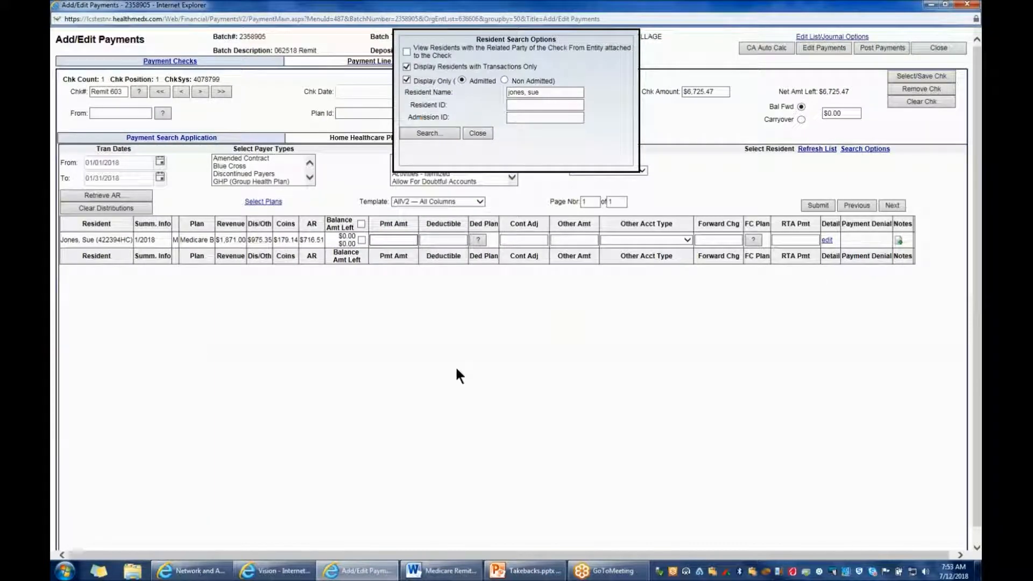
{"action": "type", "text": "-702.03"}
{"action": "left_click", "coordinate": [479, 133]}
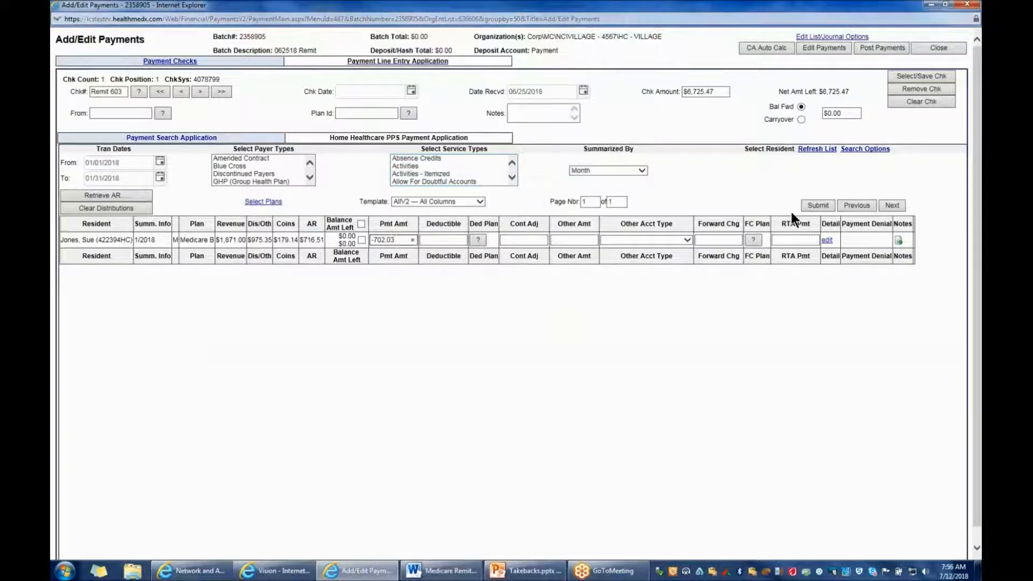
{"action": "left_click", "coordinate": [807, 204]}
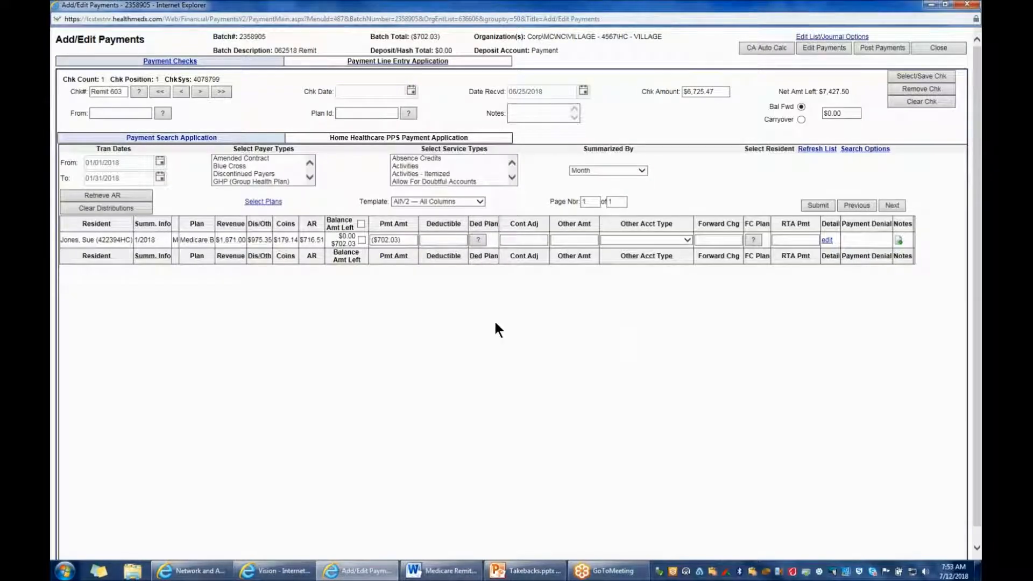
Check the Part A claim's service dates and net reimbursement on the remit's first page, and return to the payment batch
{"action": "key", "text": "Tab"}
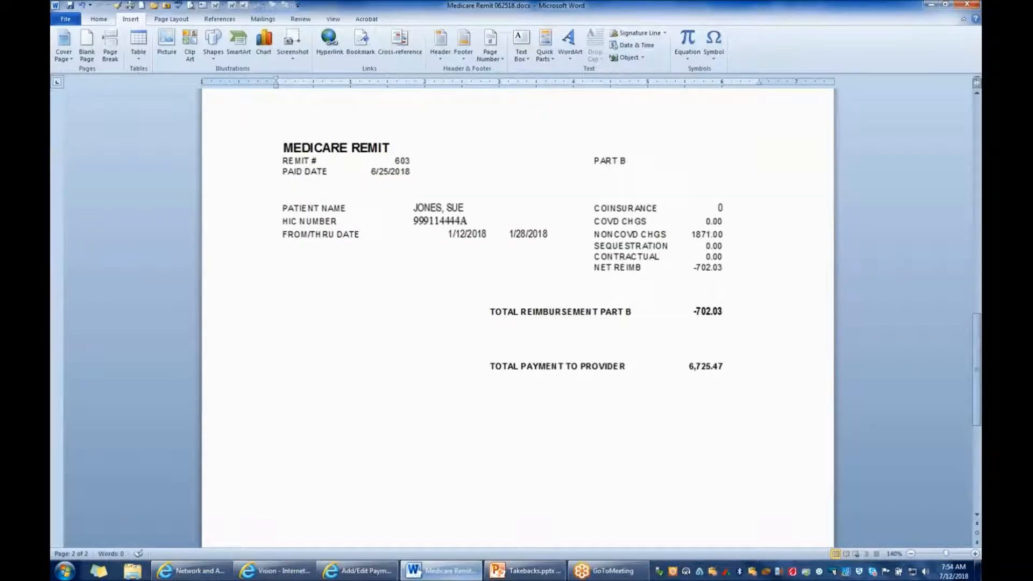
{"action": "scroll", "coordinate": [742, 417], "scroll_direction": "up", "scroll_amount": 10}
{"action": "scroll", "coordinate": [702, 329], "scroll_direction": "up", "scroll_amount": 10}
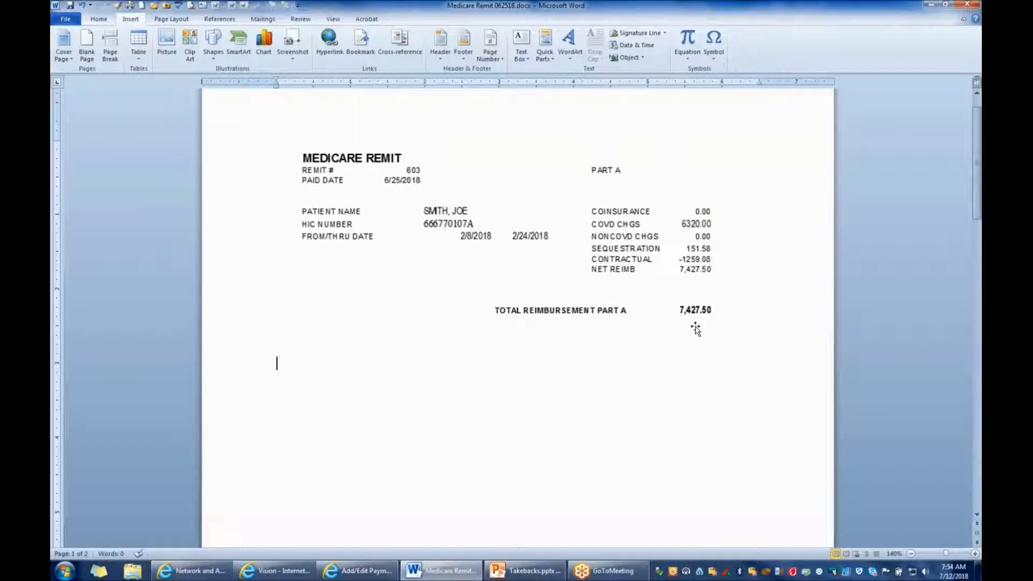
{"action": "scroll", "coordinate": [434, 349], "scroll_direction": "up", "scroll_amount": 1}
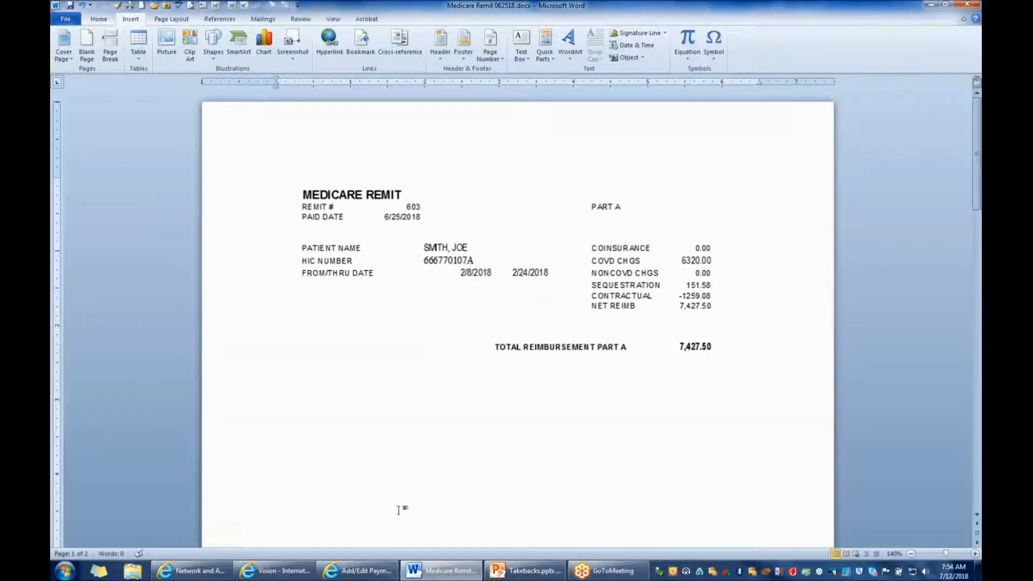
{"action": "left_click", "coordinate": [358, 570]}
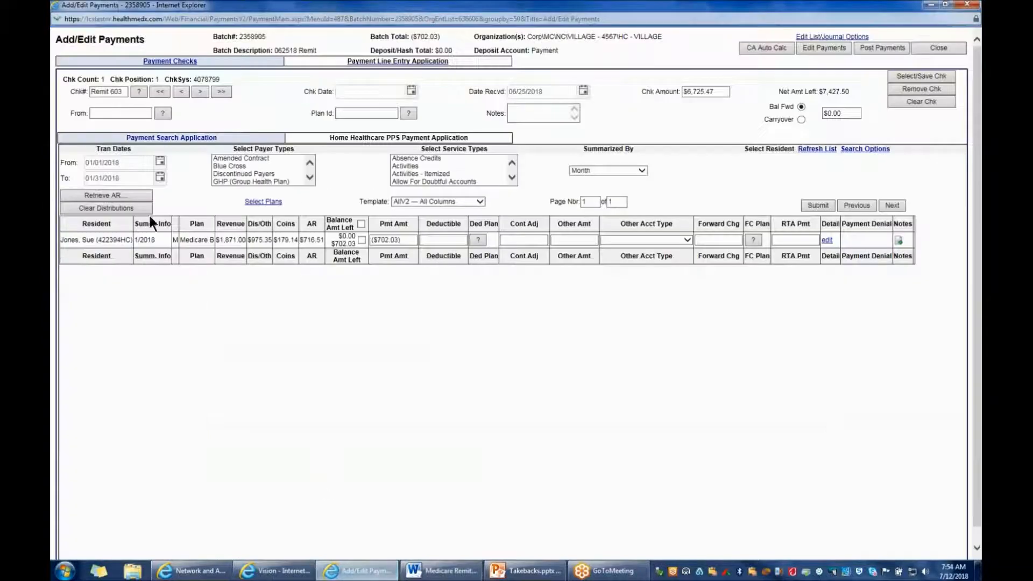
Set the payment search's transaction dates to 02/01/2018 through 02/28/2018 and the payer type to MedicareA
{"action": "left_click", "coordinate": [71, 159]}
{"action": "type", "text": "02/01/"}
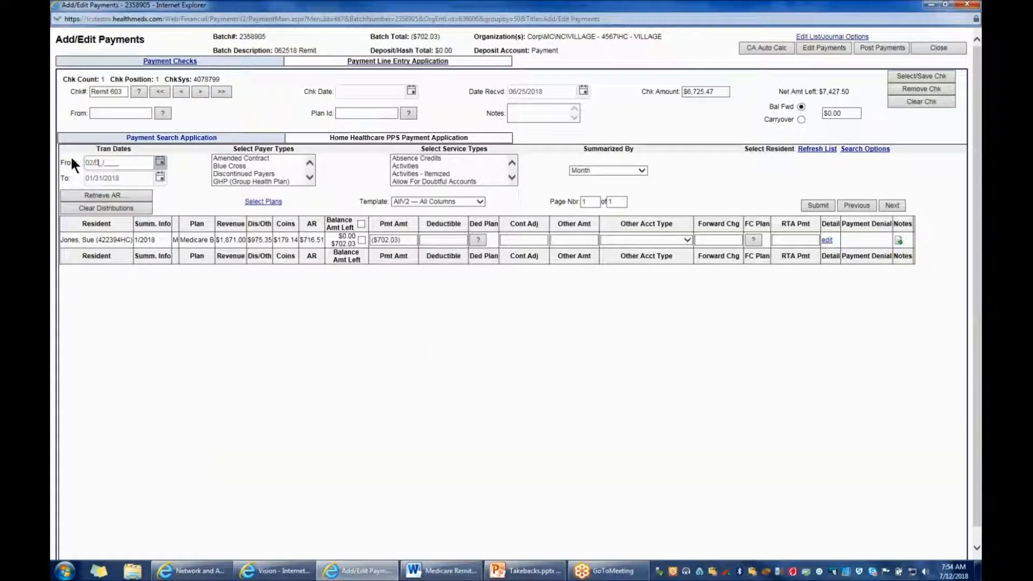
{"action": "type", "text": "2018"}
{"action": "left_click", "coordinate": [310, 178]}
{"action": "left_click", "coordinate": [311, 177]}
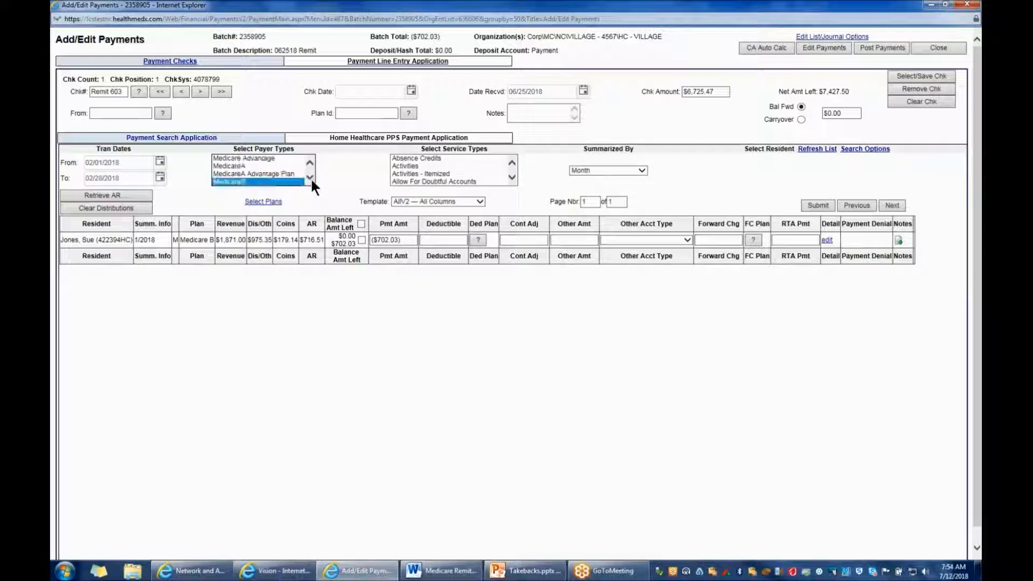
{"action": "left_click", "coordinate": [247, 166]}
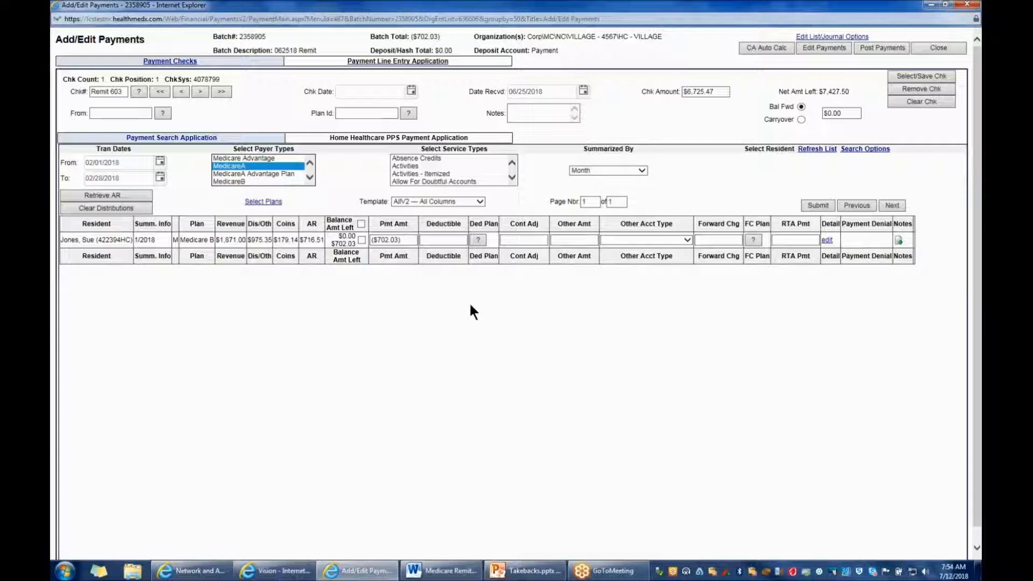
Search for the Part A resident by name in the resident search options, retrieve the resident's AR and close the options
{"action": "left_click", "coordinate": [872, 151]}
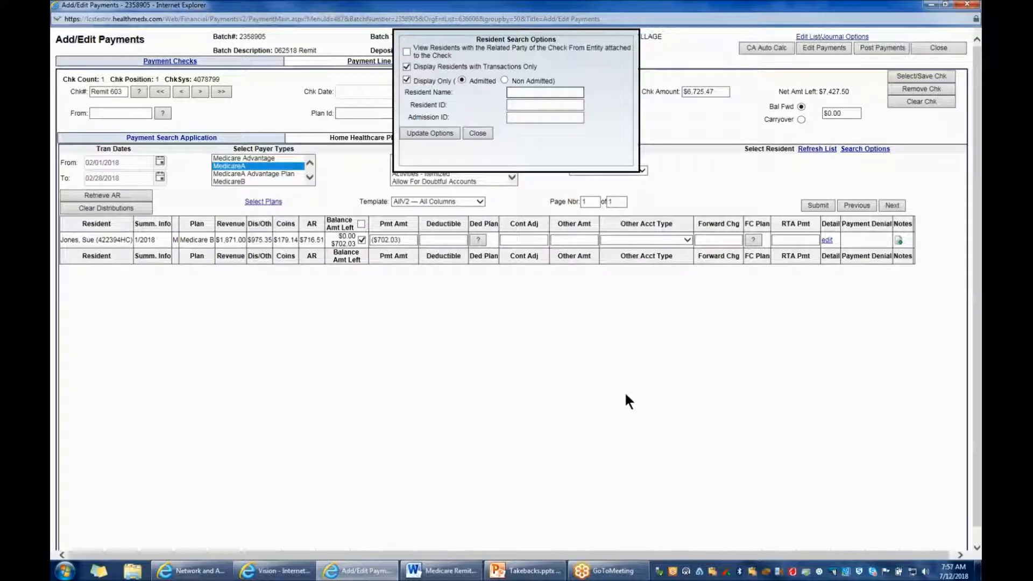
{"action": "type", "text": "s"}
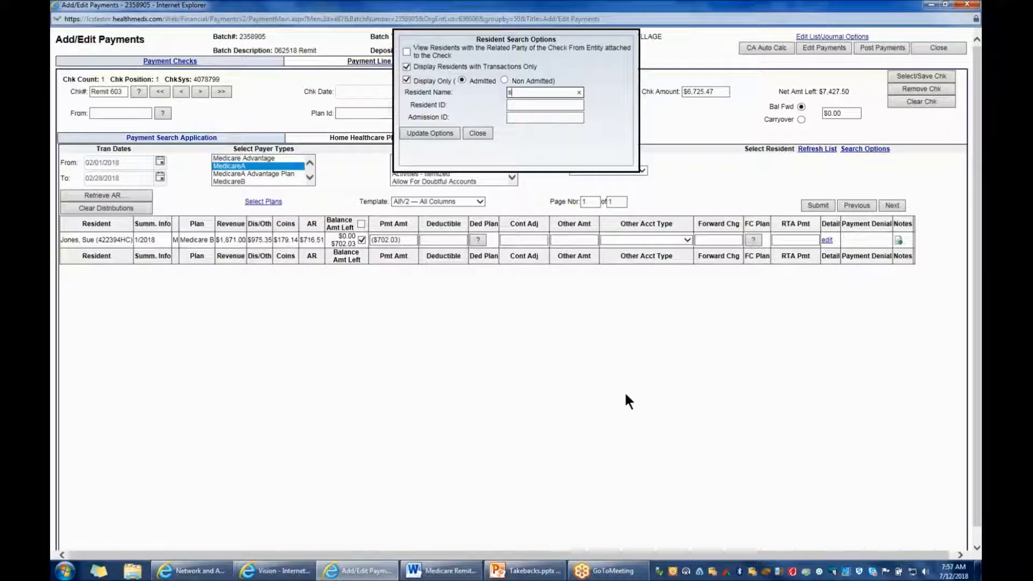
{"action": "type", "text": "mith, "}
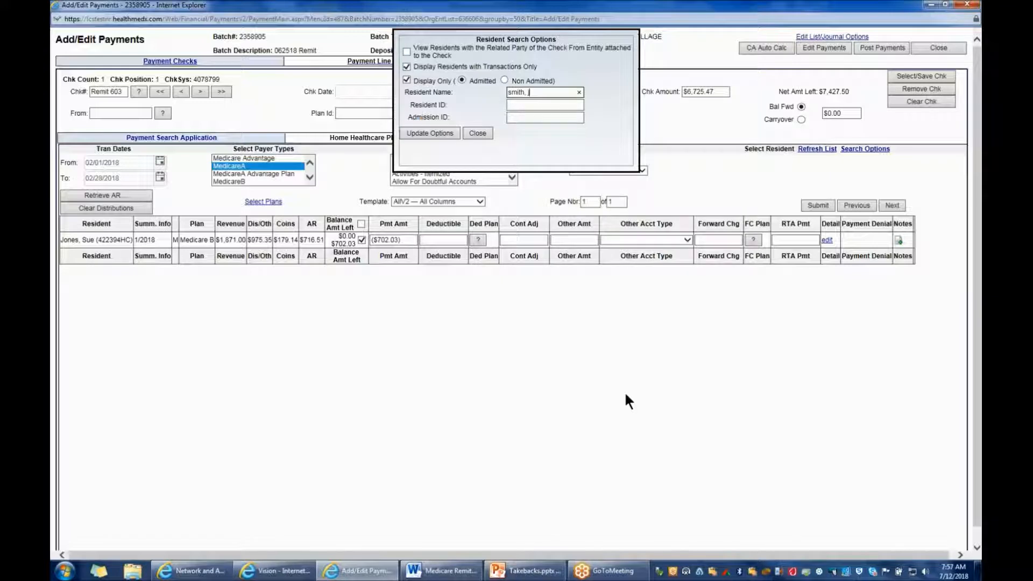
{"action": "type", "text": "j"}
{"action": "left_click", "coordinate": [412, 129]}
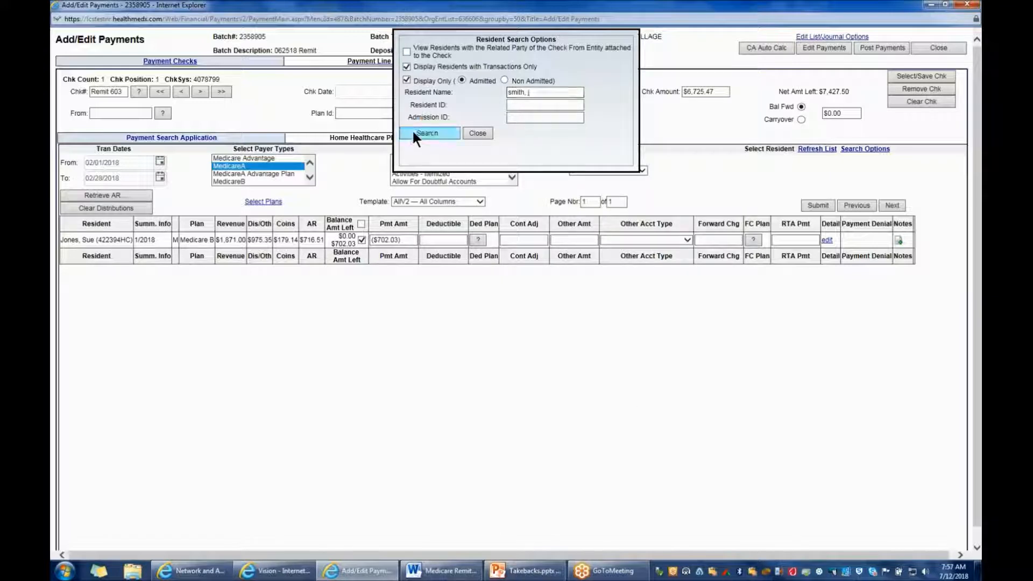
{"action": "left_click", "coordinate": [133, 192]}
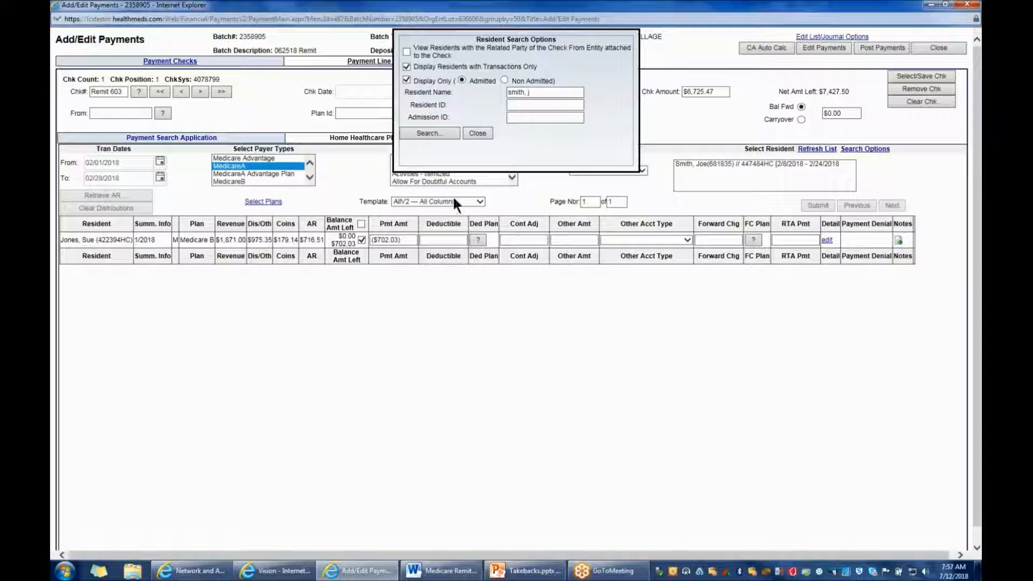
{"action": "left_click", "coordinate": [477, 134]}
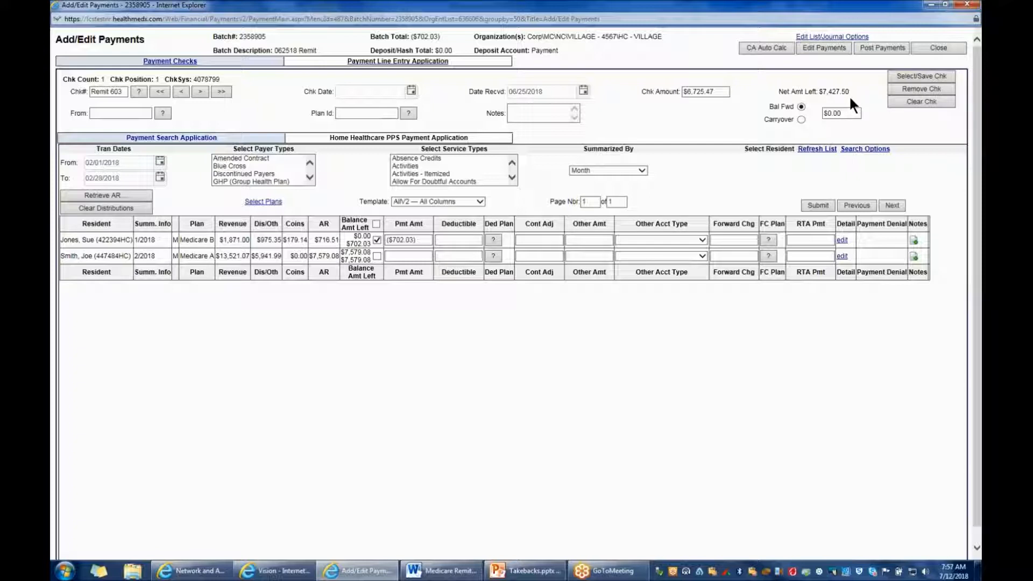
Apply $7,427.50 to the Part A resident's February line, enter a contractual adjustment of 151.58 and submit
{"action": "left_click", "coordinate": [376, 255]}
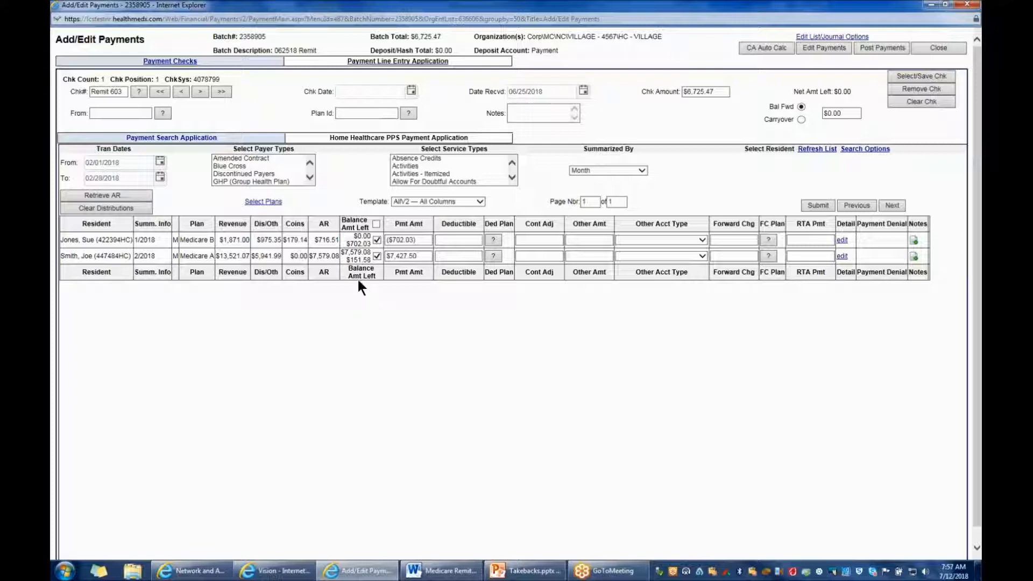
{"action": "left_click", "coordinate": [532, 256]}
{"action": "type", "text": "151.58"}
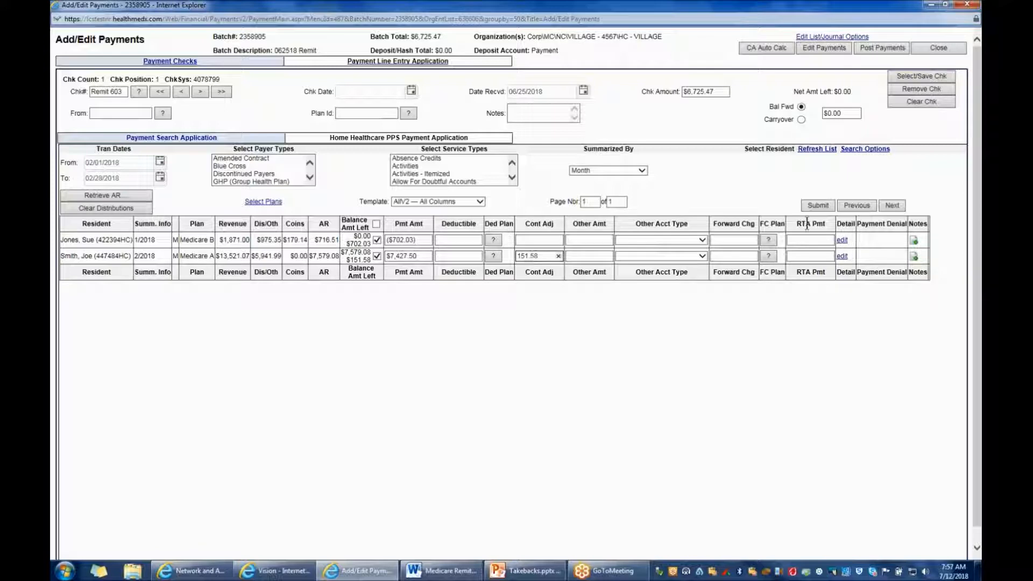
{"action": "left_click", "coordinate": [819, 205]}
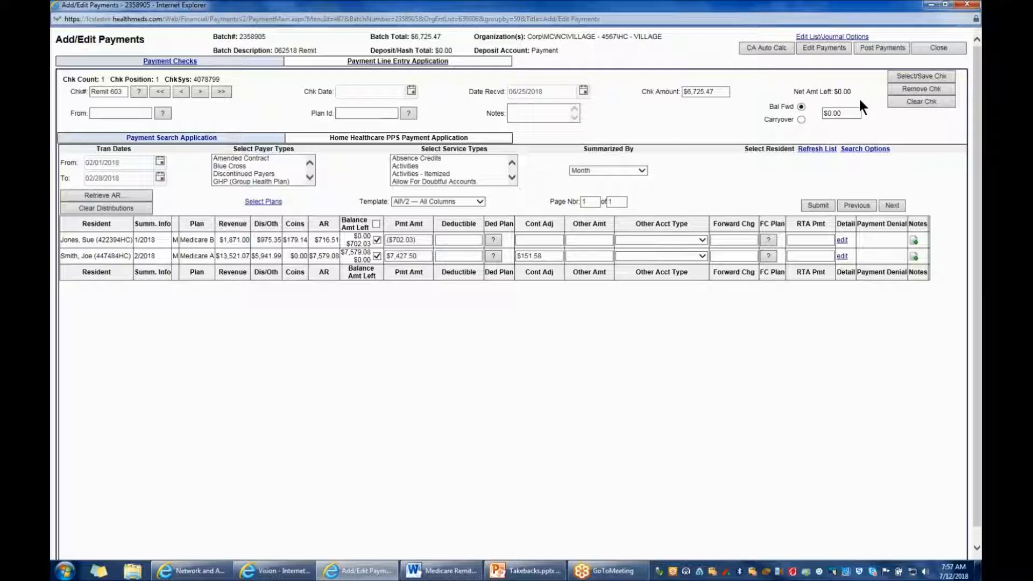
Submit the distributions again and generate the batch's summary payment edit list to review its transactions and errors
{"action": "left_click", "coordinate": [817, 205]}
{"action": "left_click", "coordinate": [824, 47]}
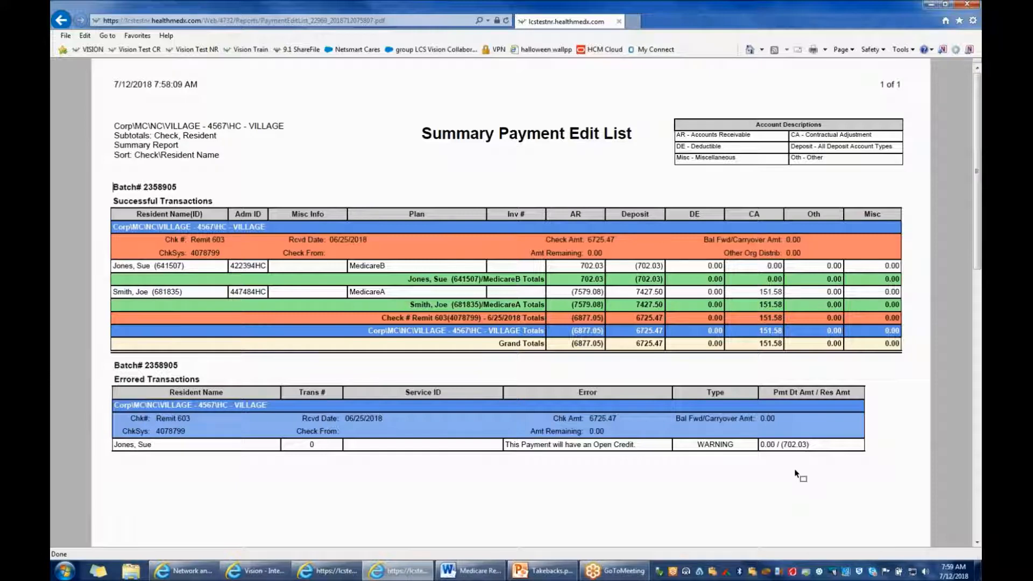
{"action": "mouse_move", "coordinate": [796, 472]}
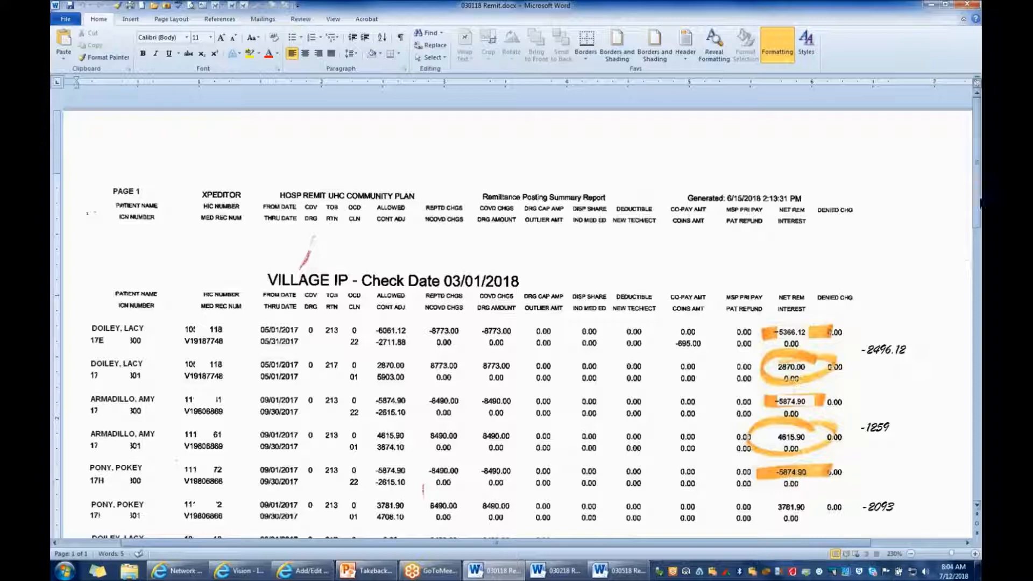
Examine the takebacks and total overall provider check payments in the 030118, 030218 and 030518 remit documents
{"action": "left_click_drag", "start_coordinate": [978, 207], "coordinate": [969, 409]}
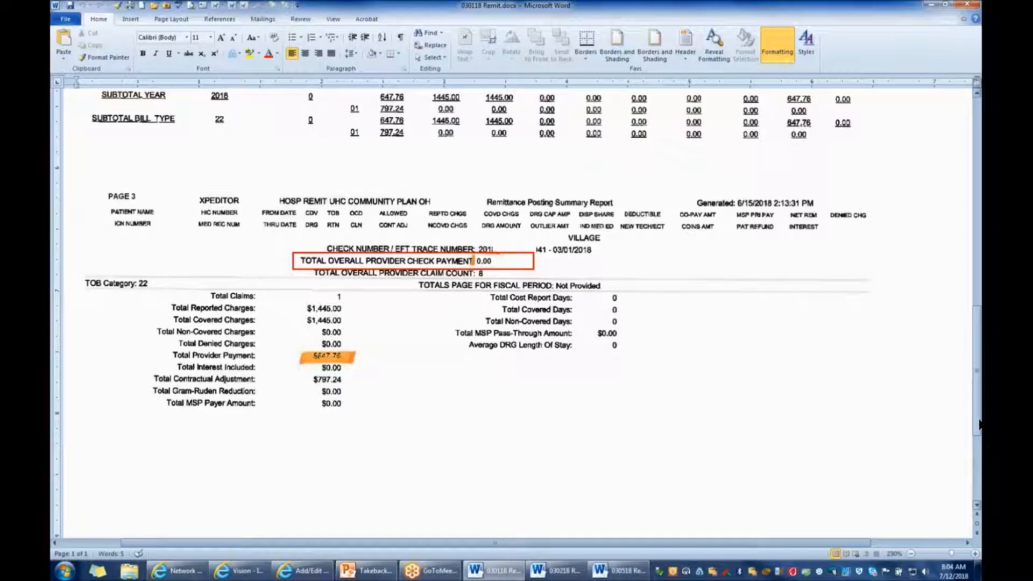
{"action": "left_click_drag", "start_coordinate": [979, 425], "coordinate": [957, 189]}
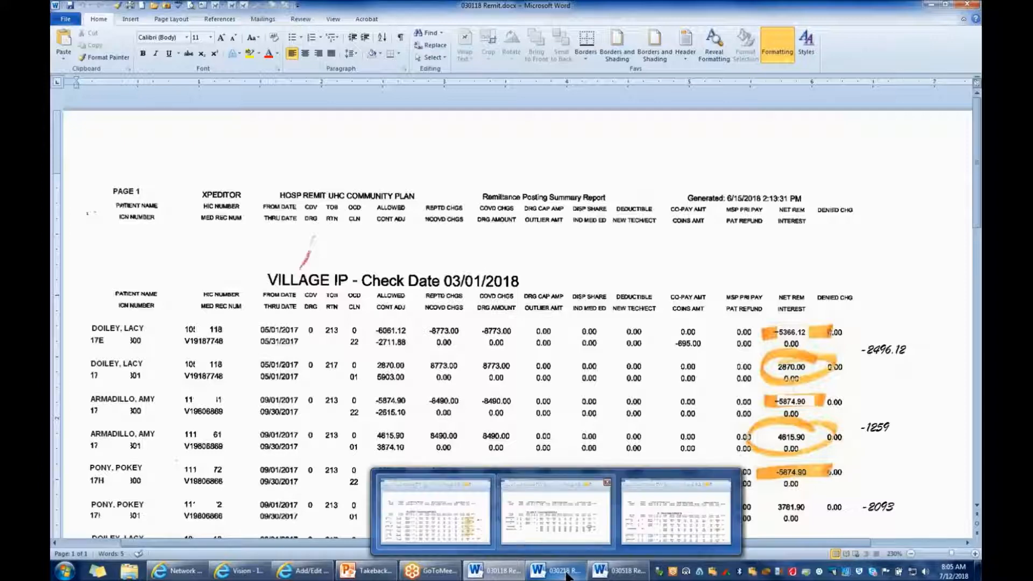
{"action": "left_click", "coordinate": [566, 575]}
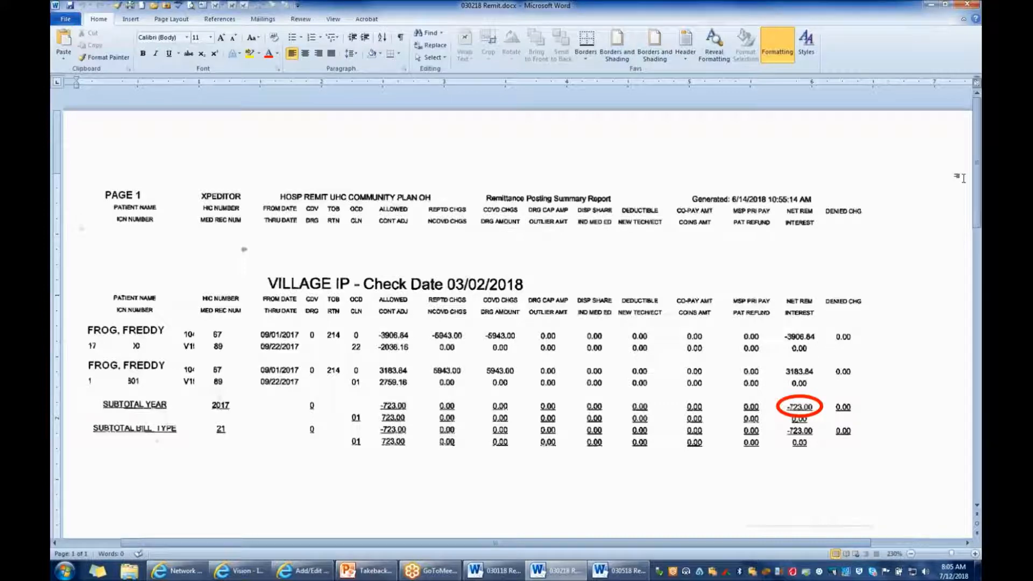
{"action": "left_click_drag", "start_coordinate": [976, 145], "coordinate": [974, 371]}
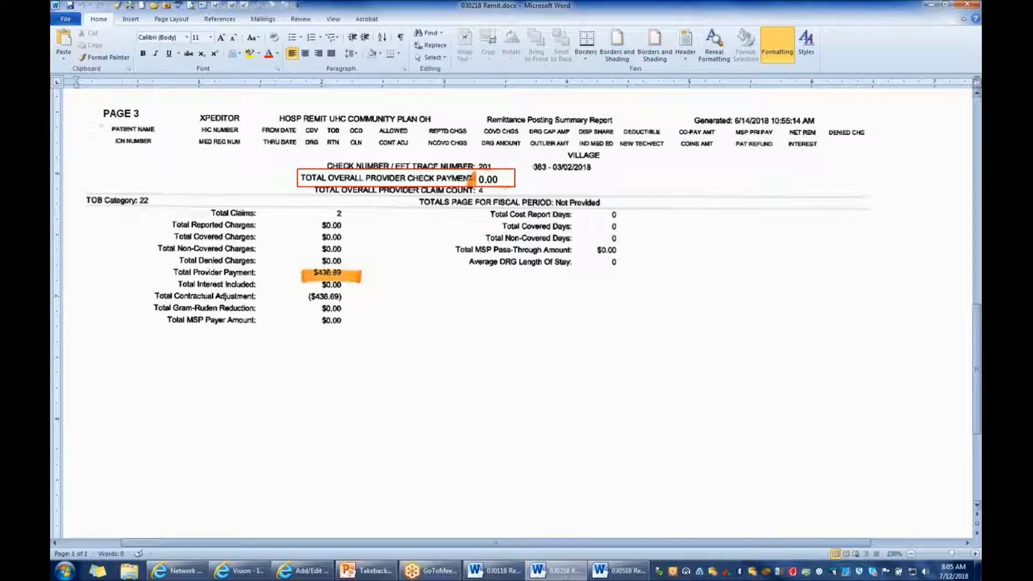
{"action": "left_click_drag", "start_coordinate": [978, 333], "coordinate": [978, 127]}
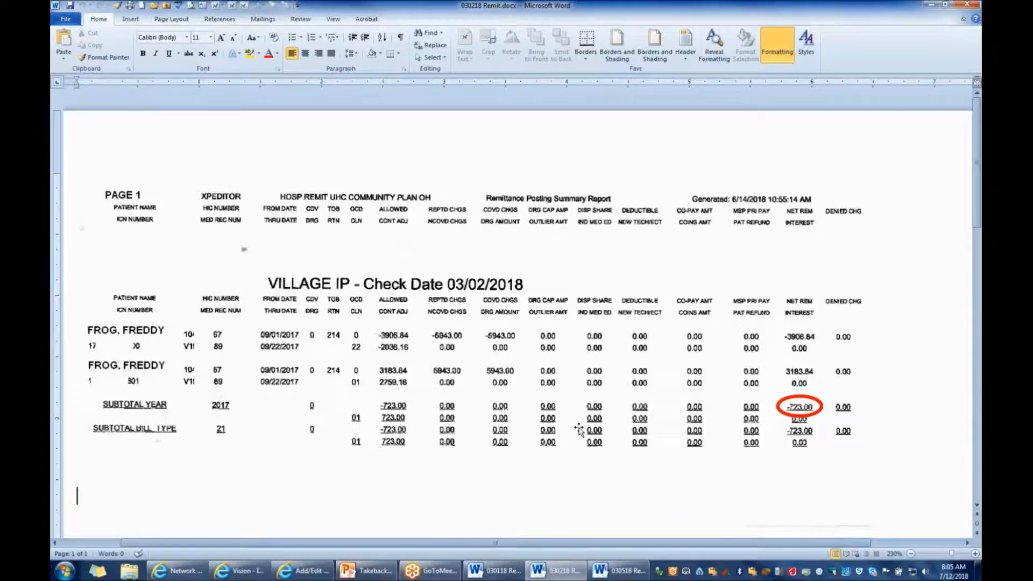
{"action": "left_click", "coordinate": [624, 569]}
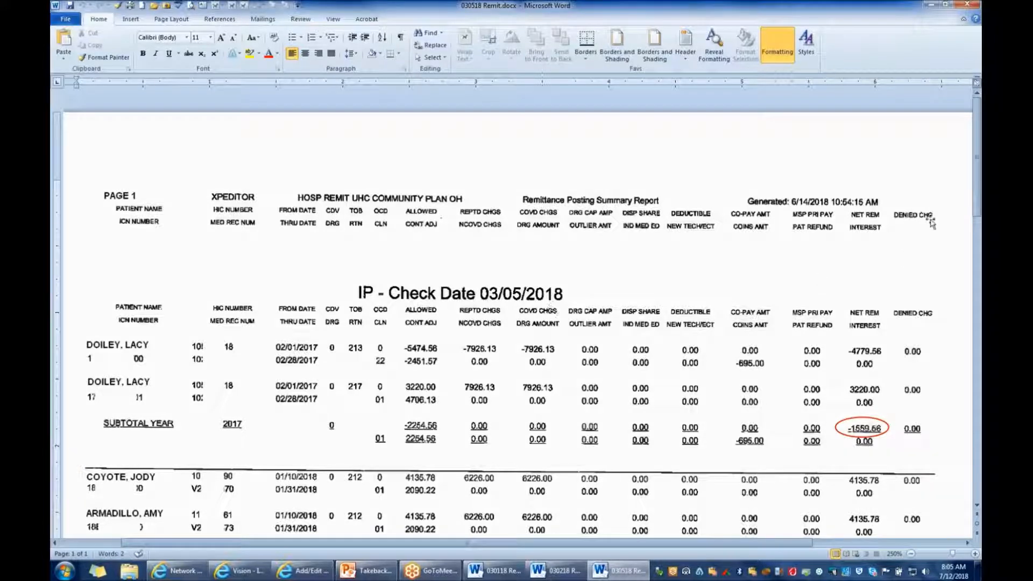
{"action": "scroll", "coordinate": [972, 153], "scroll_direction": "down", "scroll_amount": 2}
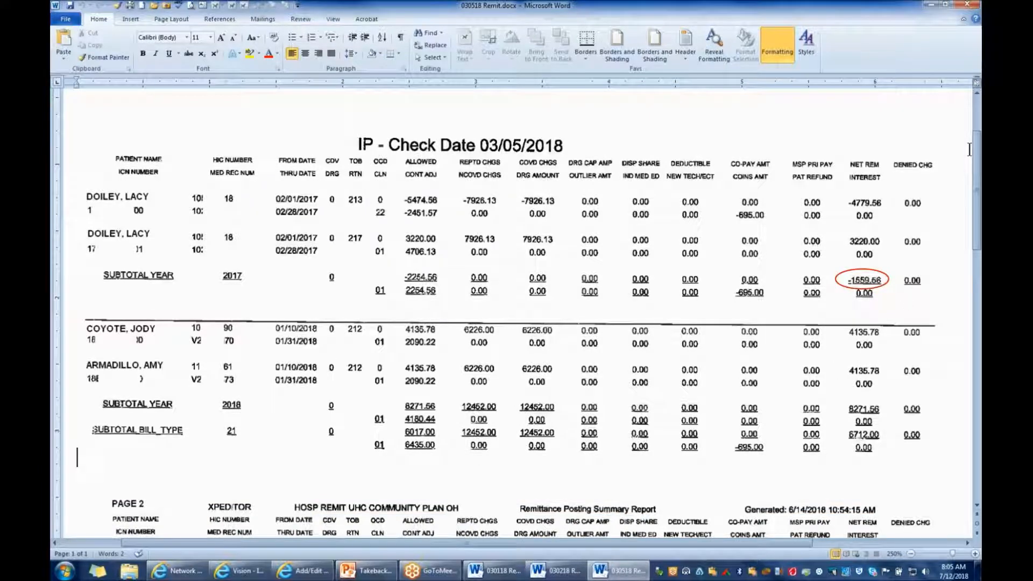
{"action": "left_click_drag", "start_coordinate": [978, 156], "coordinate": [979, 429]}
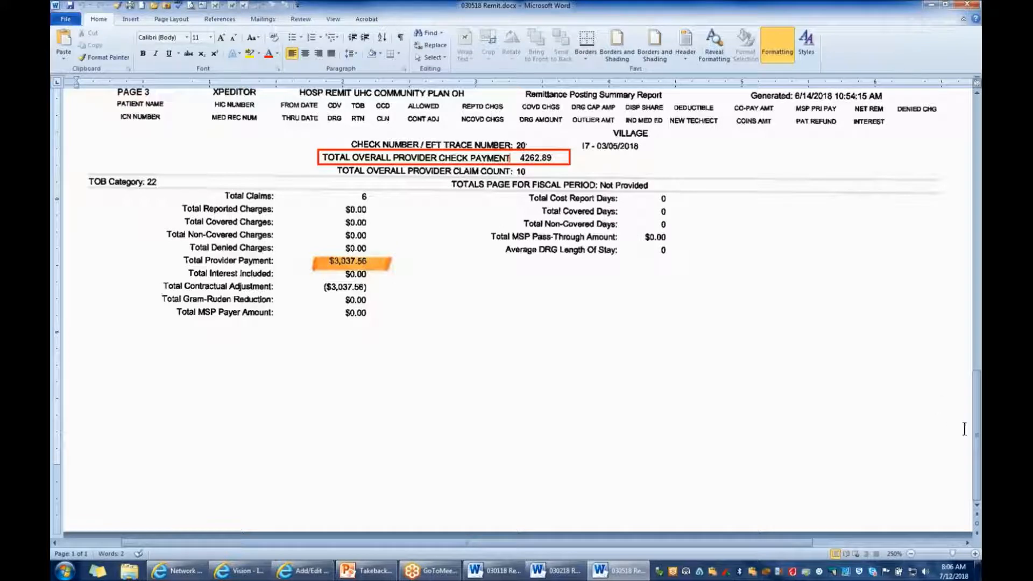
Switch to the 030518 Medicaid payment batch and enter check number Remit12345 with date received 03/05/2018
{"action": "key", "text": "alt+Tab"}
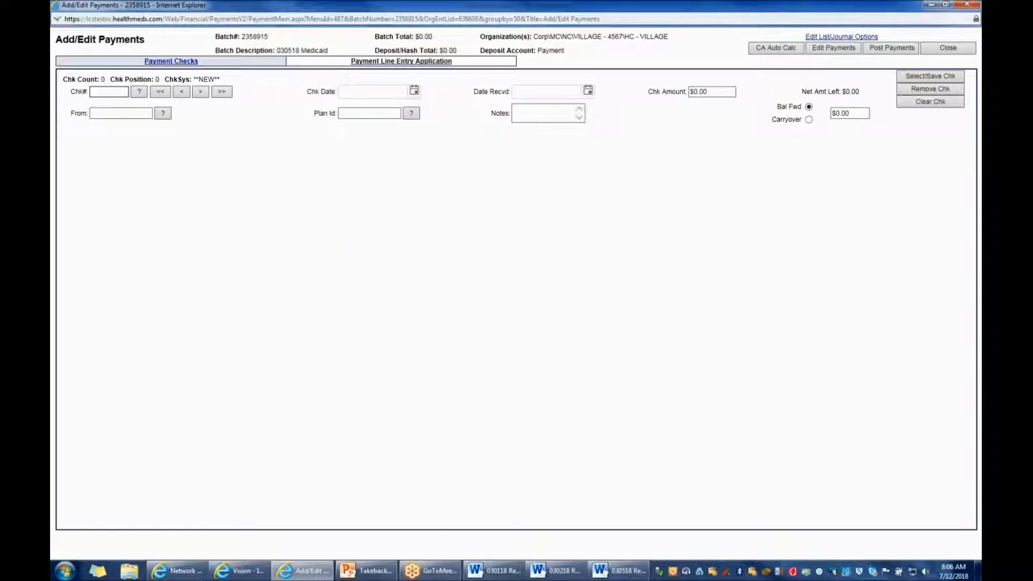
{"action": "type", "text": "Remit12345"}
{"action": "left_click", "coordinate": [527, 90]}
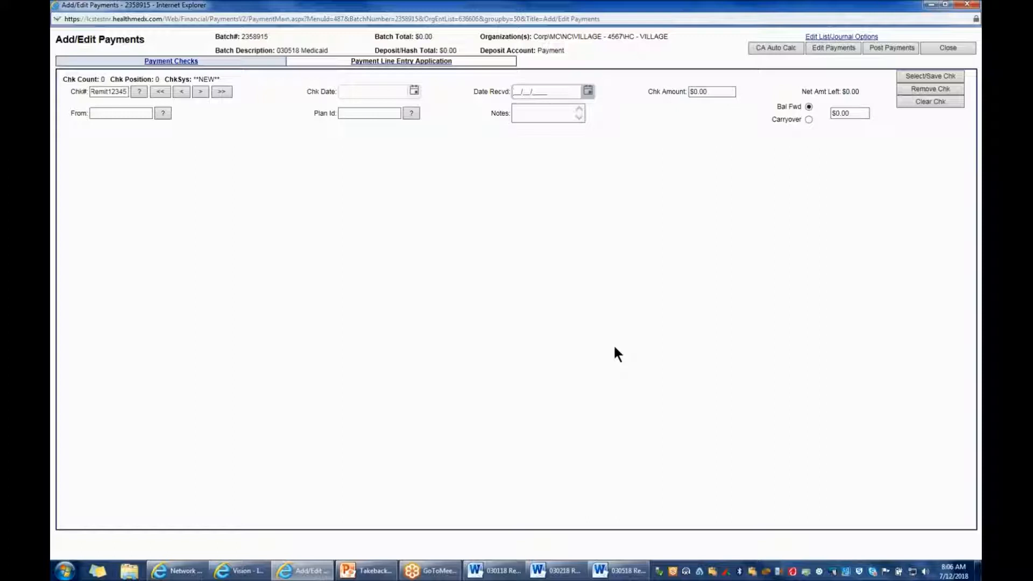
{"action": "type", "text": "03/05/1"}
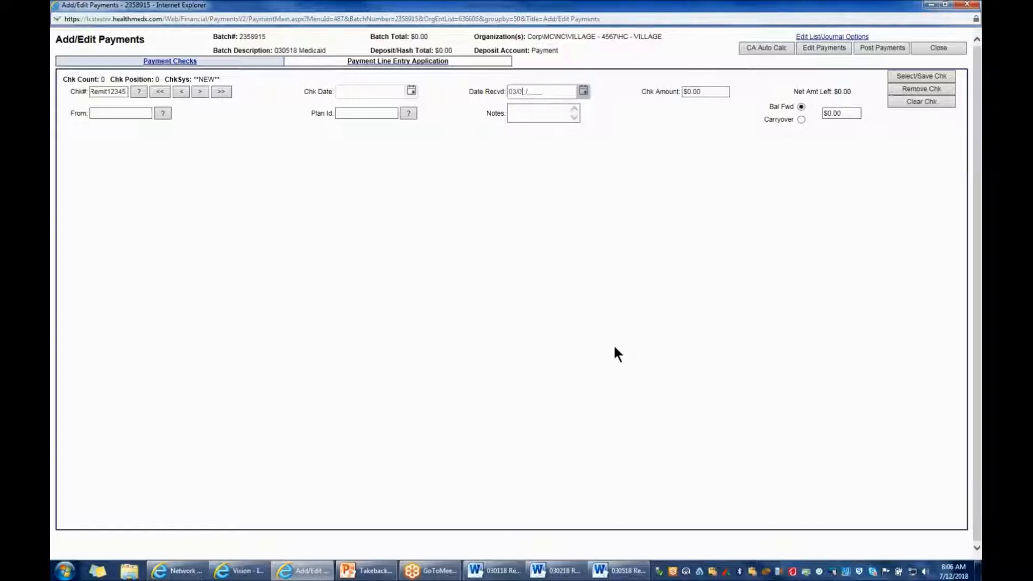
{"action": "type", "text": "8"}
{"action": "key", "text": "Tab"}
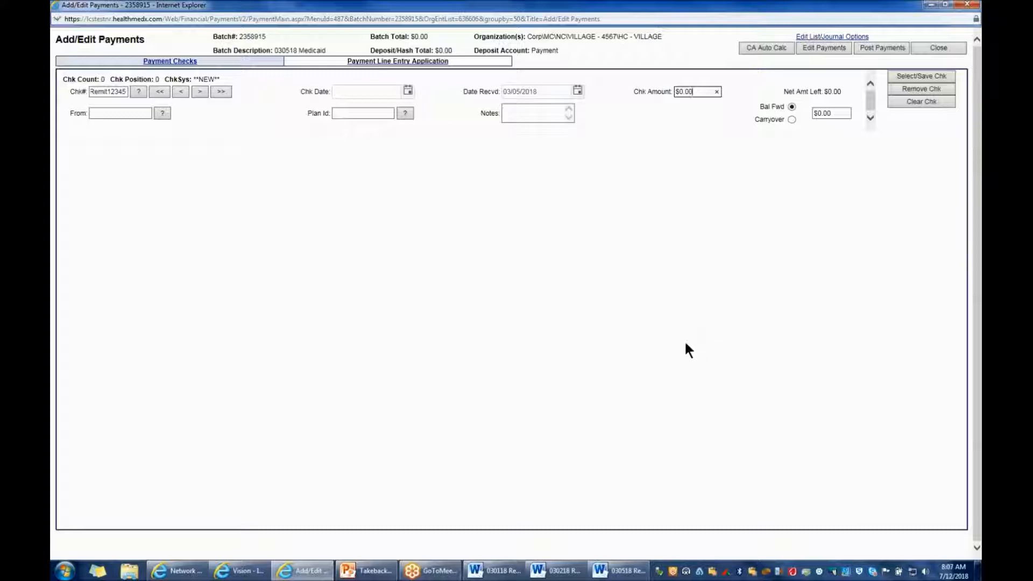
Look up the total provider check payment in the 030518 remit, set the check amount to 4262.89 and save the check
{"action": "left_click", "coordinate": [626, 576]}
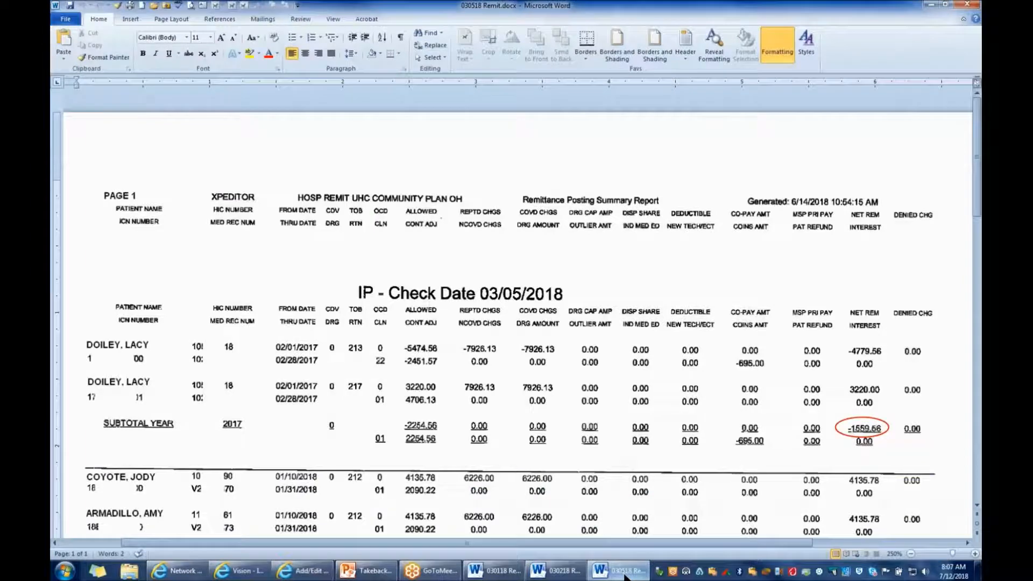
{"action": "left_click_drag", "start_coordinate": [977, 192], "coordinate": [970, 465]}
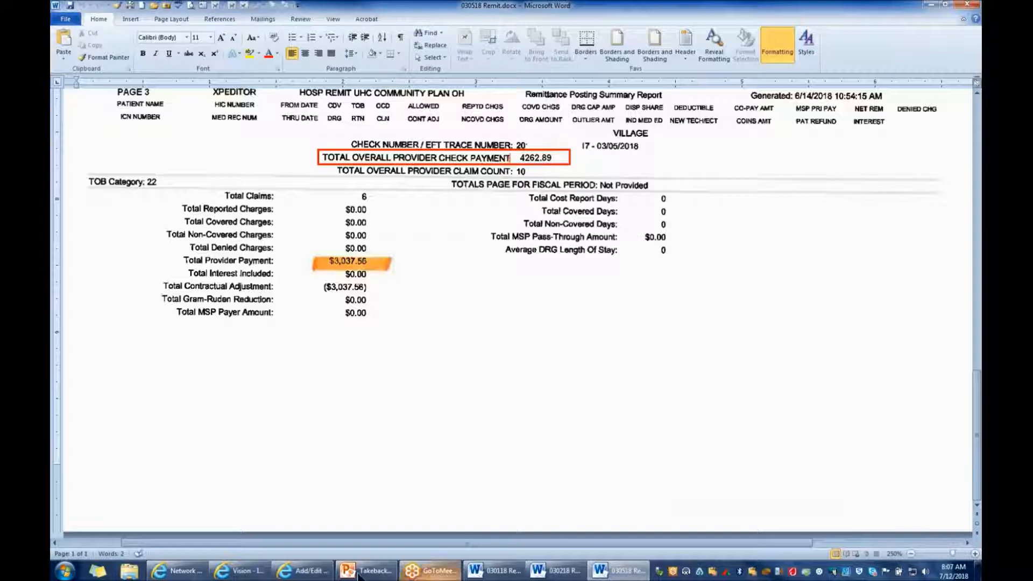
{"action": "left_click", "coordinate": [302, 571]}
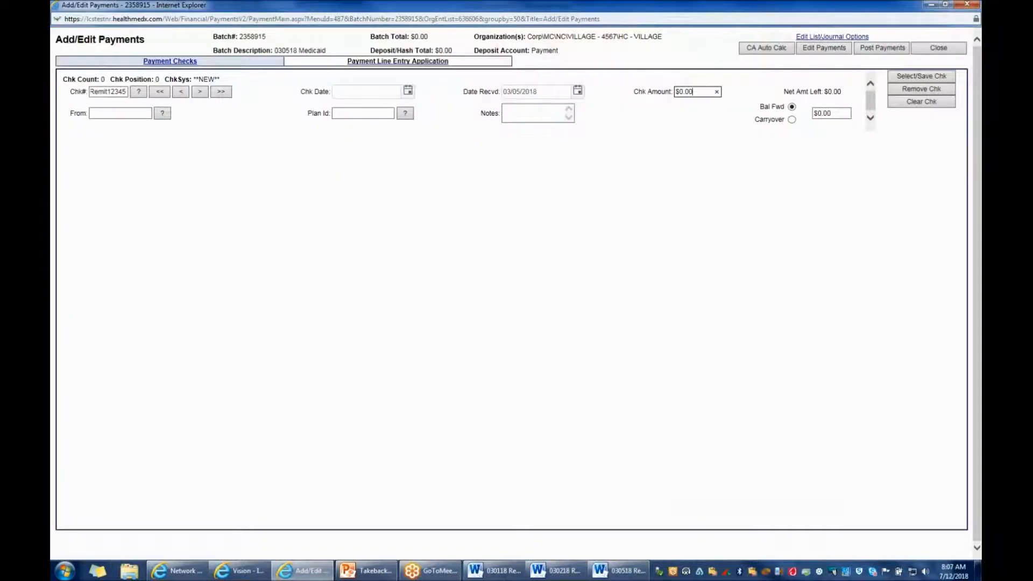
{"action": "left_click", "coordinate": [693, 92]}
{"action": "type", "text": "4263.89"}
{"action": "left_click", "coordinate": [909, 76]}
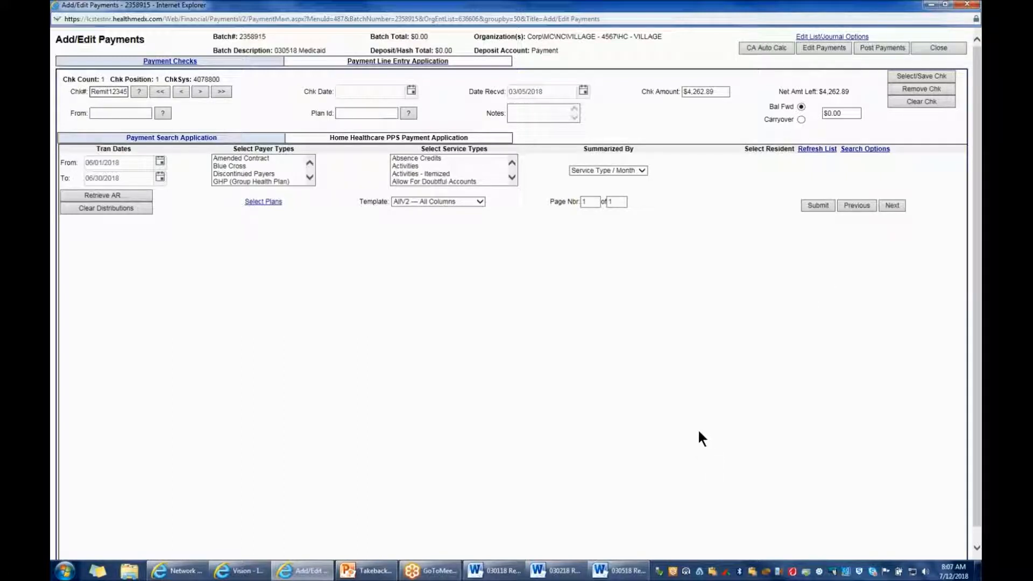
Examine the 03/01/2018 remit's takebacks, replacement payments and service dates for each resident
{"action": "left_click", "coordinate": [507, 572]}
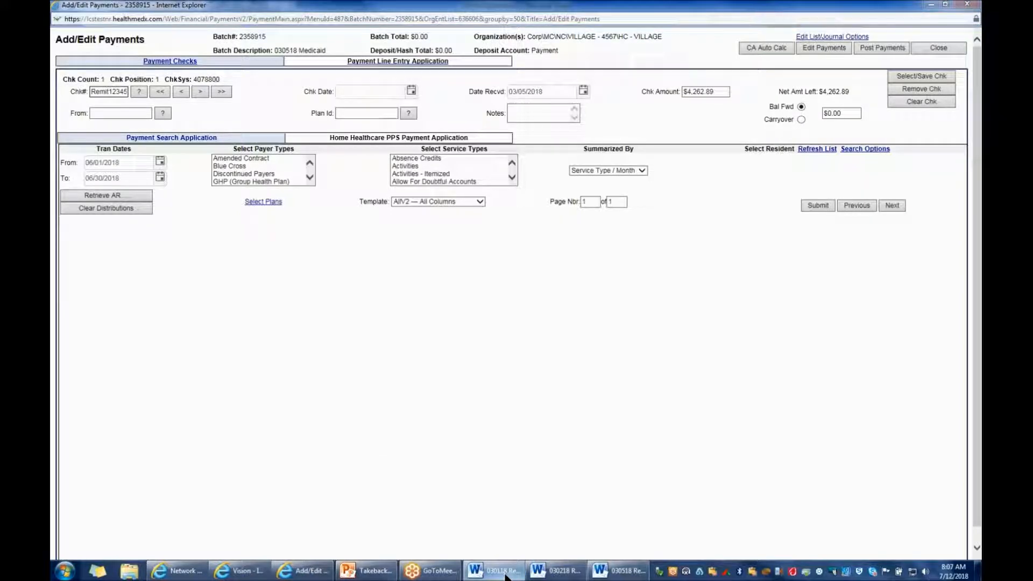
{"action": "left_click", "coordinate": [506, 572]}
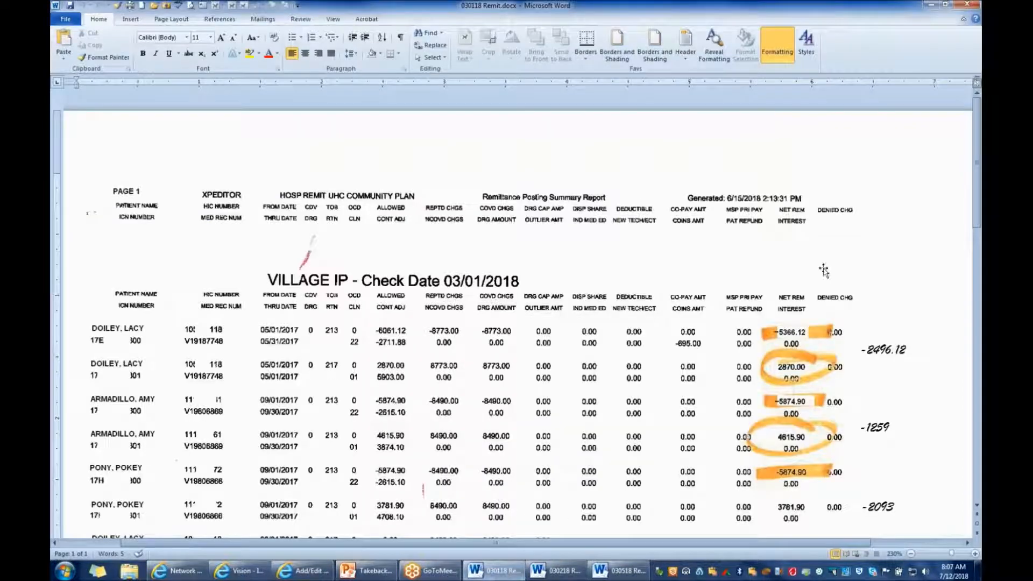
{"action": "scroll", "coordinate": [823, 269], "scroll_direction": "down", "scroll_amount": 2}
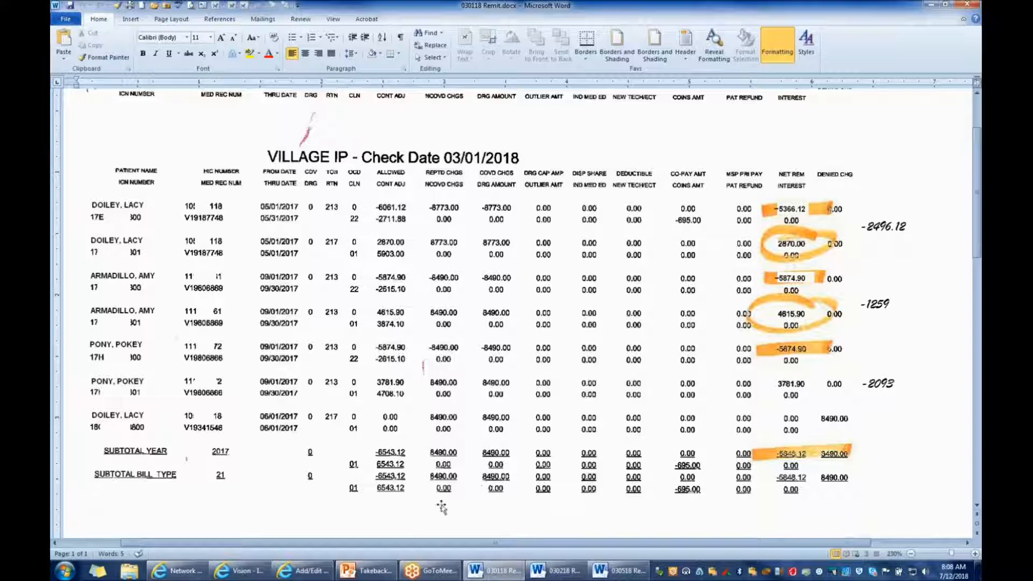
Return to the payment batch and set the transaction date range from 05/01/2017 to 05/31/2017
{"action": "left_click", "coordinate": [305, 570]}
{"action": "key", "text": "alt+Tab"}
{"action": "left_click", "coordinate": [309, 573]}
{"action": "left_click", "coordinate": [90, 163]}
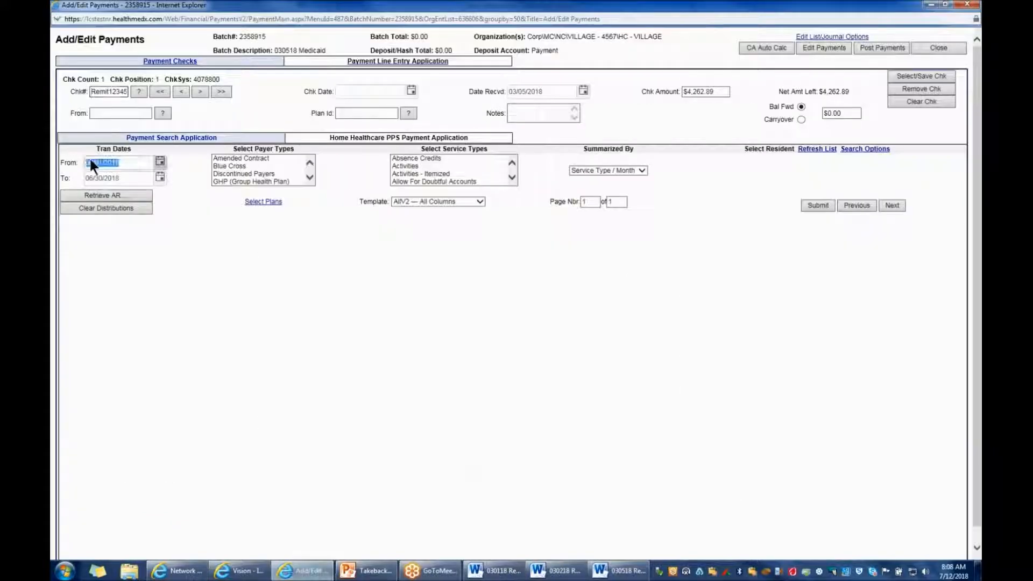
{"action": "type", "text": "05/01/17__"}
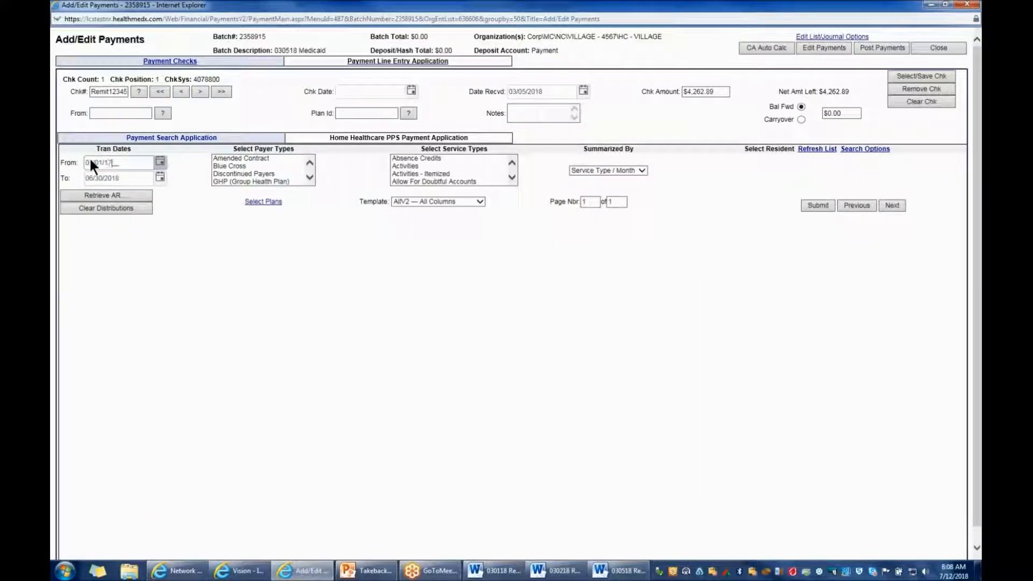
{"action": "key", "text": "Tab"}
{"action": "type", "text": "05/31/17"}
{"action": "left_click", "coordinate": [357, 269]}
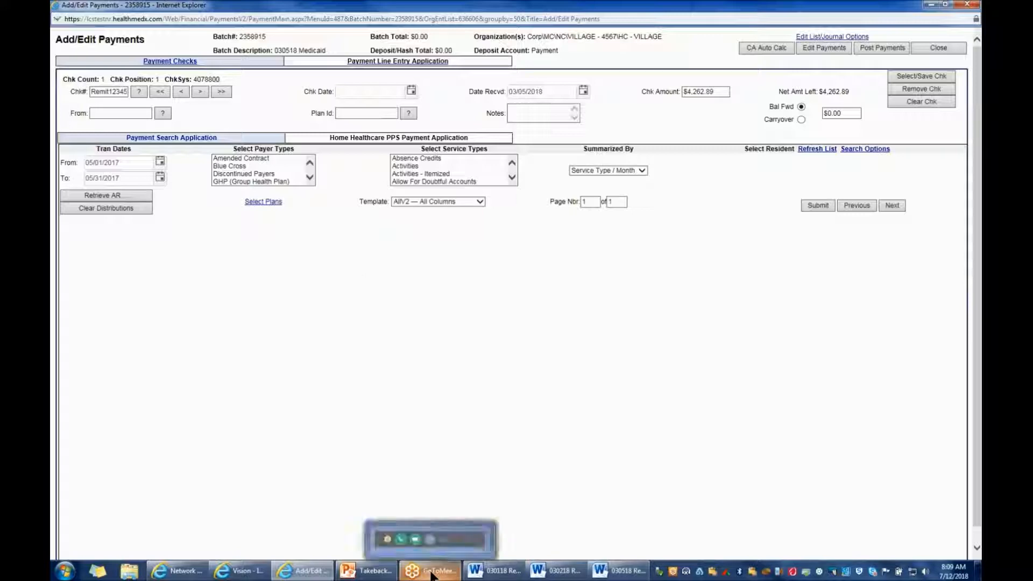
Summarize by month and retrieve the May 2017 AR for the first resident on the 03/01/2018 remit
{"action": "left_click", "coordinate": [476, 573]}
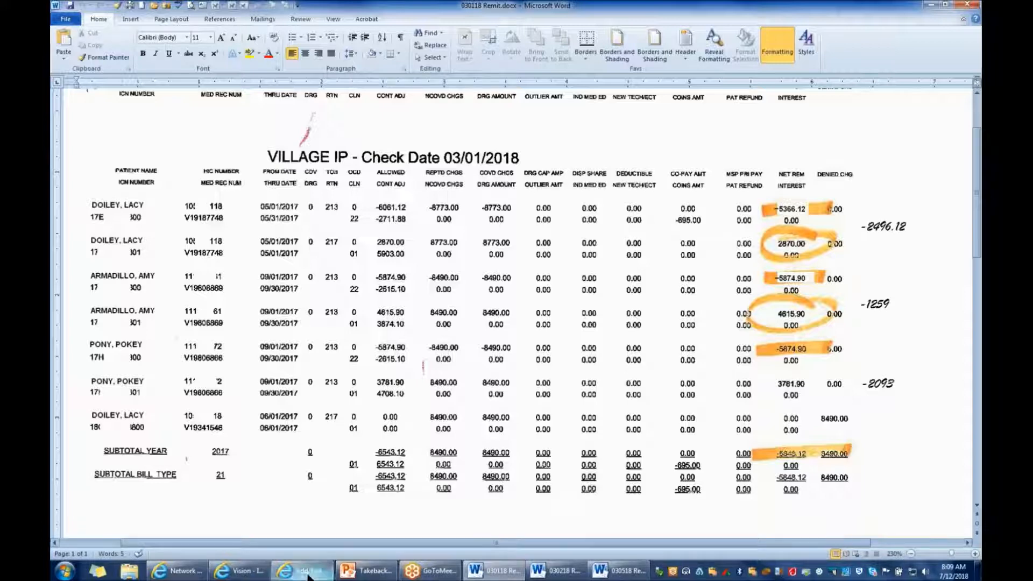
{"action": "left_click", "coordinate": [308, 575]}
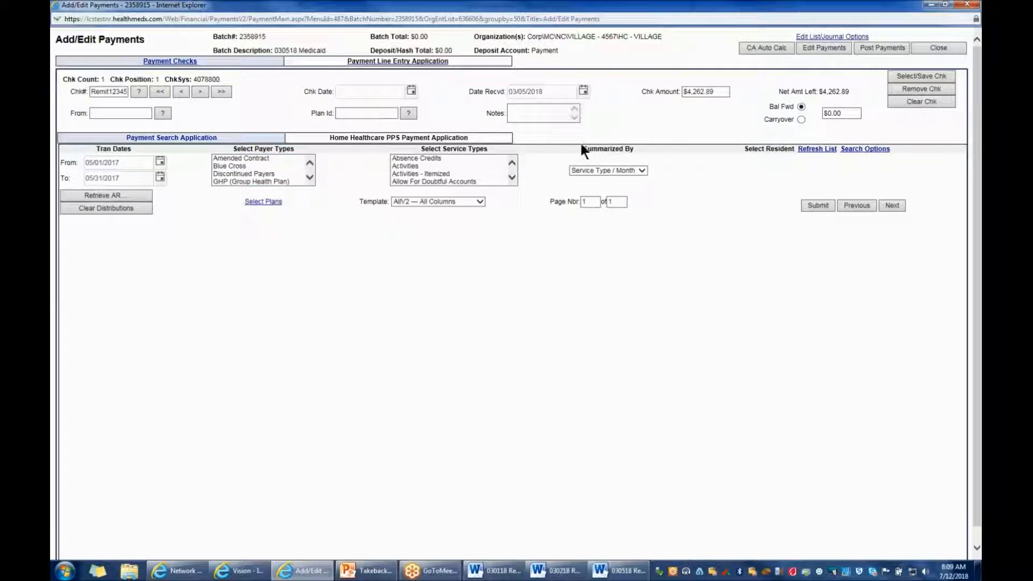
{"action": "left_click", "coordinate": [641, 170]}
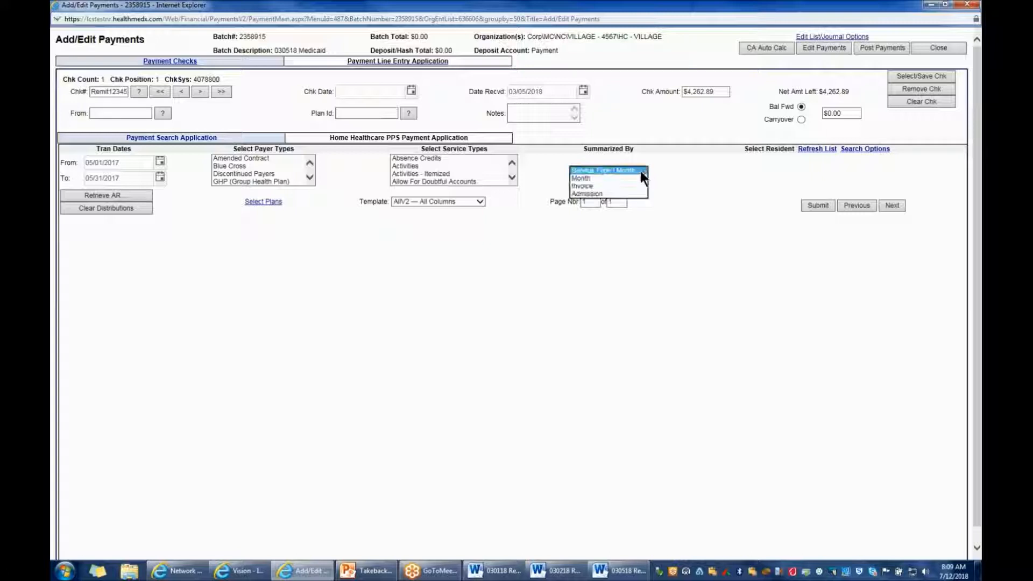
{"action": "left_click", "coordinate": [600, 183]}
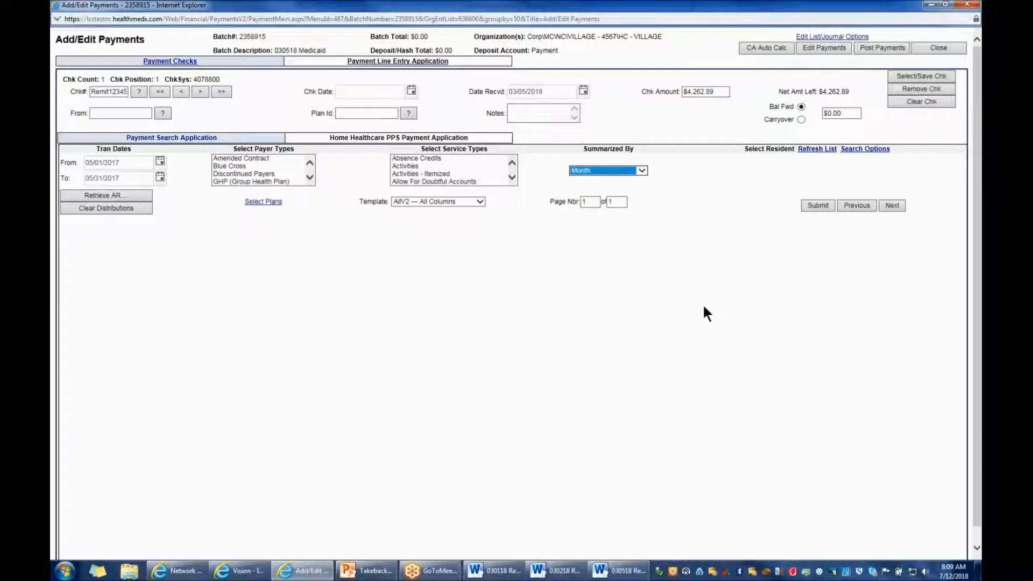
{"action": "left_click", "coordinate": [861, 152]}
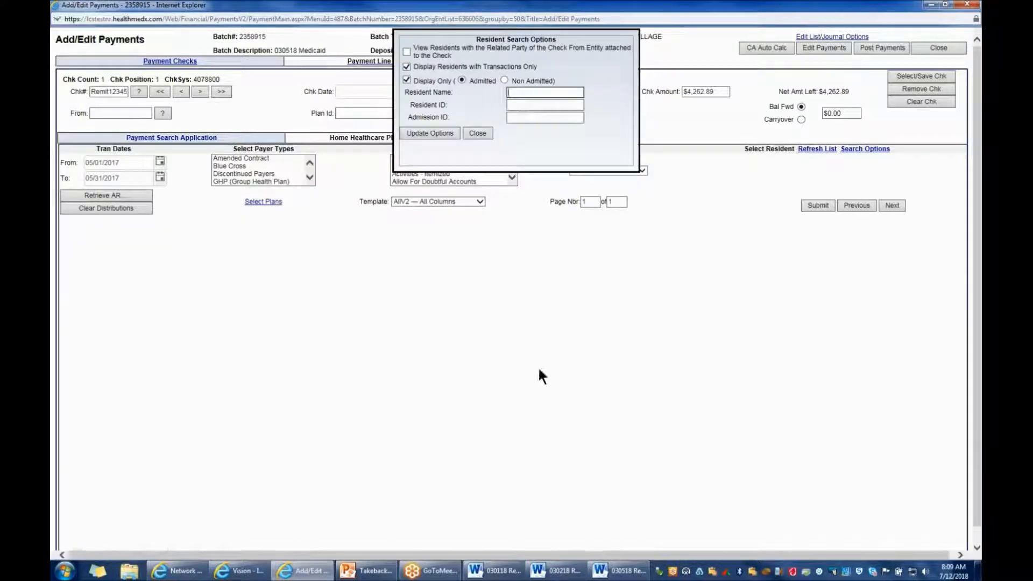
{"action": "type", "text": "doil"}
{"action": "left_click", "coordinate": [444, 130]}
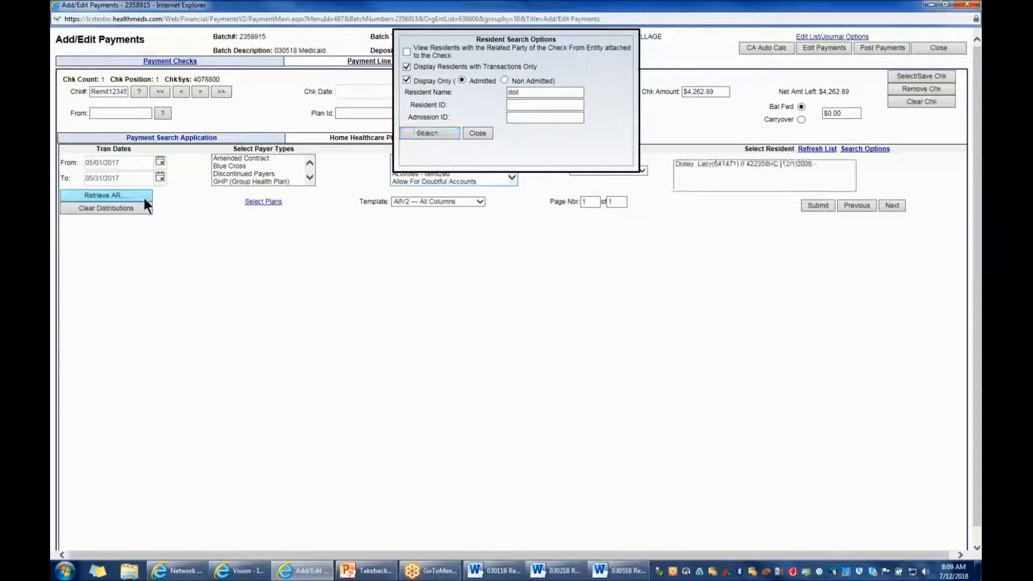
{"action": "left_click", "coordinate": [480, 133]}
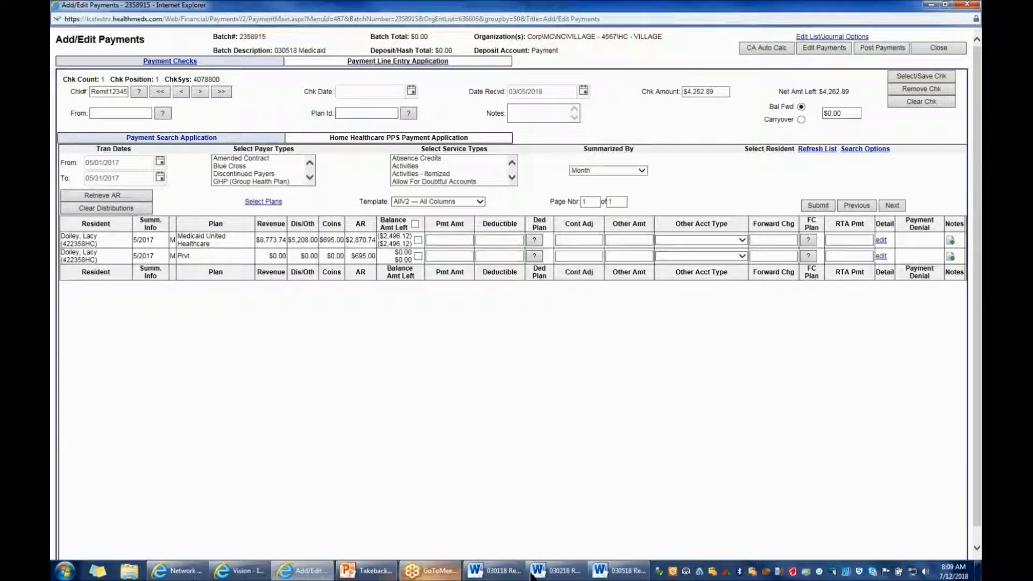
Enter the 03/01/2018 remit's takeback of -2496.12 as the payment on the resident's 5/2017 Medicaid United Healthcare line and submit it
{"action": "left_click", "coordinate": [491, 574]}
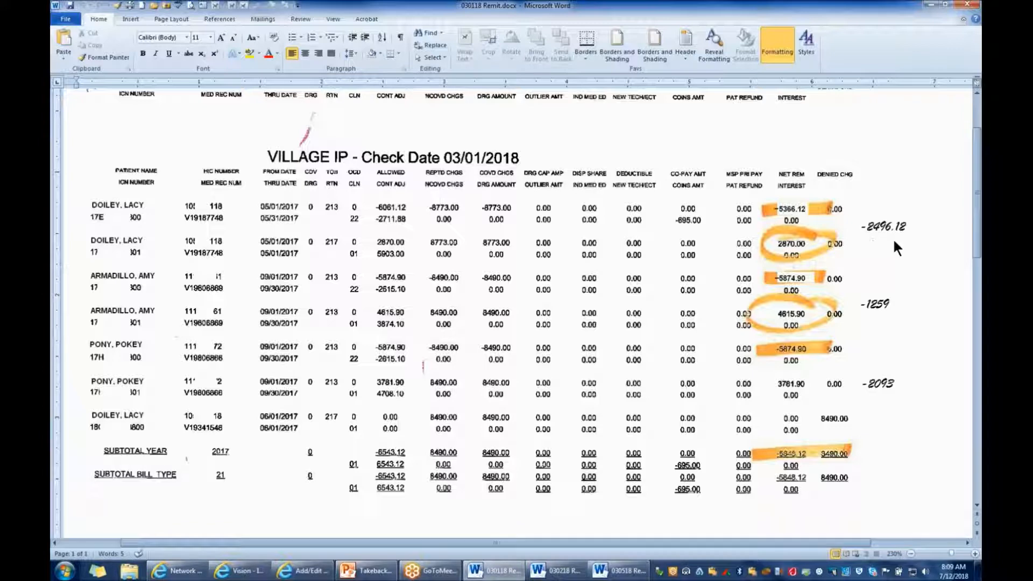
{"action": "left_click", "coordinate": [306, 570]}
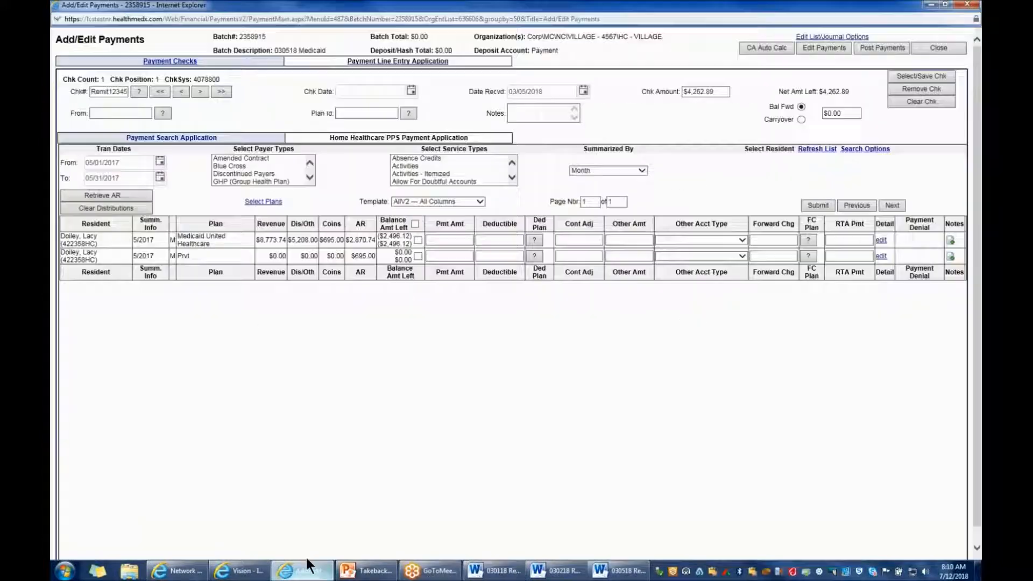
{"action": "left_click", "coordinate": [441, 239]}
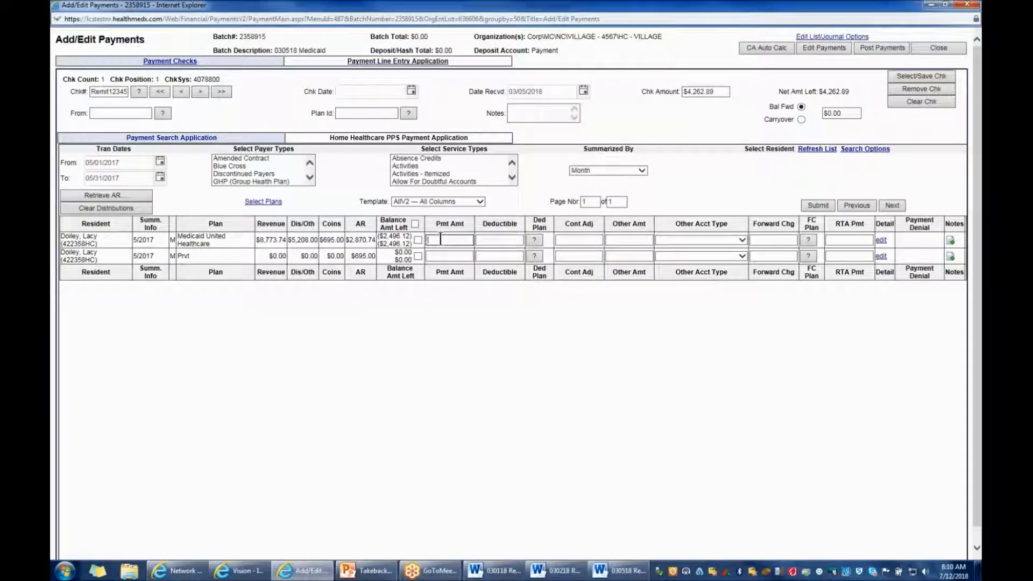
{"action": "type", "text": "-2496.12"}
{"action": "key", "text": "Tab"}
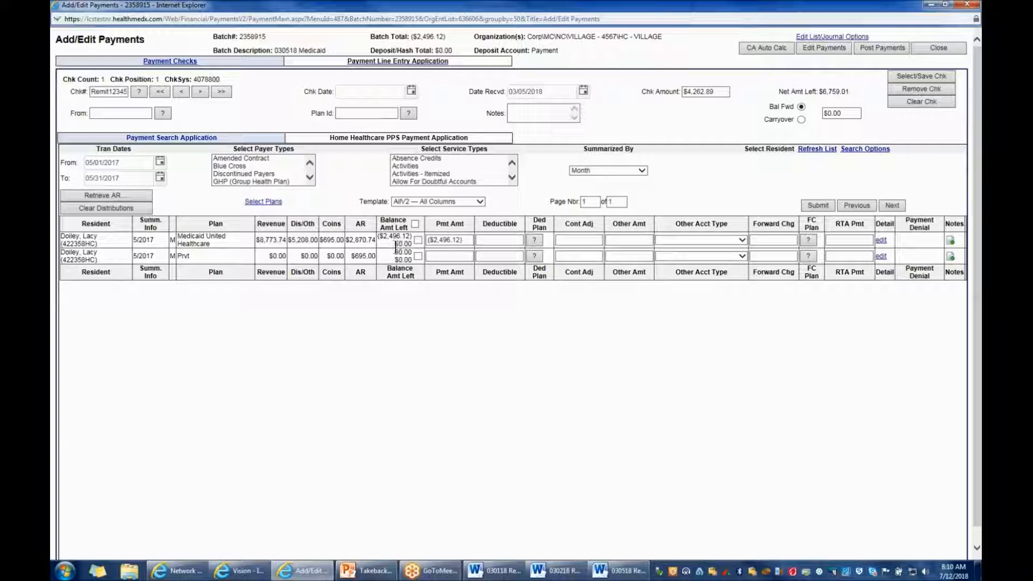
{"action": "left_click", "coordinate": [817, 205]}
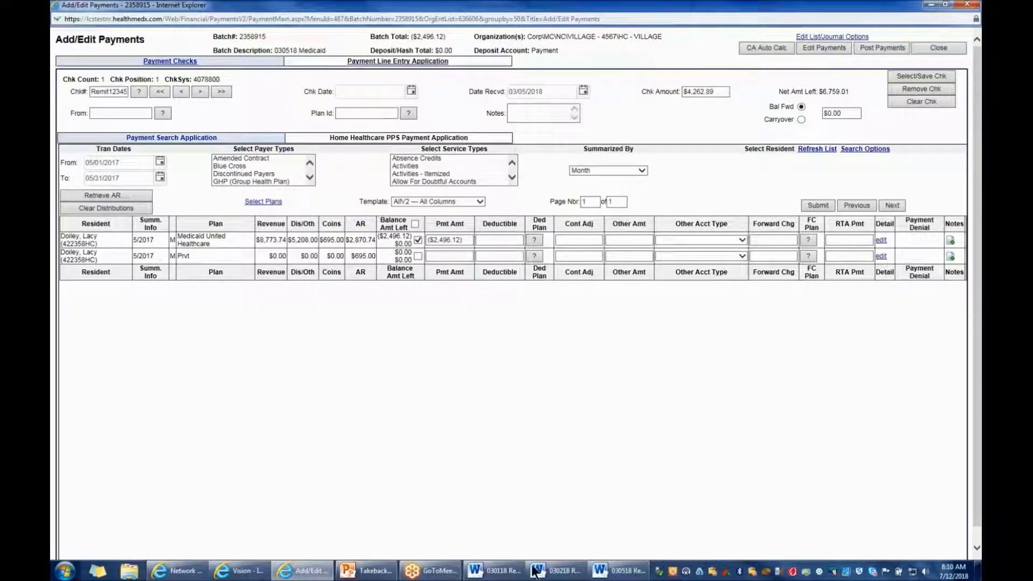
Set the transaction dates to 09/01/2017 through 09/30/2017 and retrieve AR for the second resident on the 03/01/2018 remit
{"action": "left_click", "coordinate": [505, 572]}
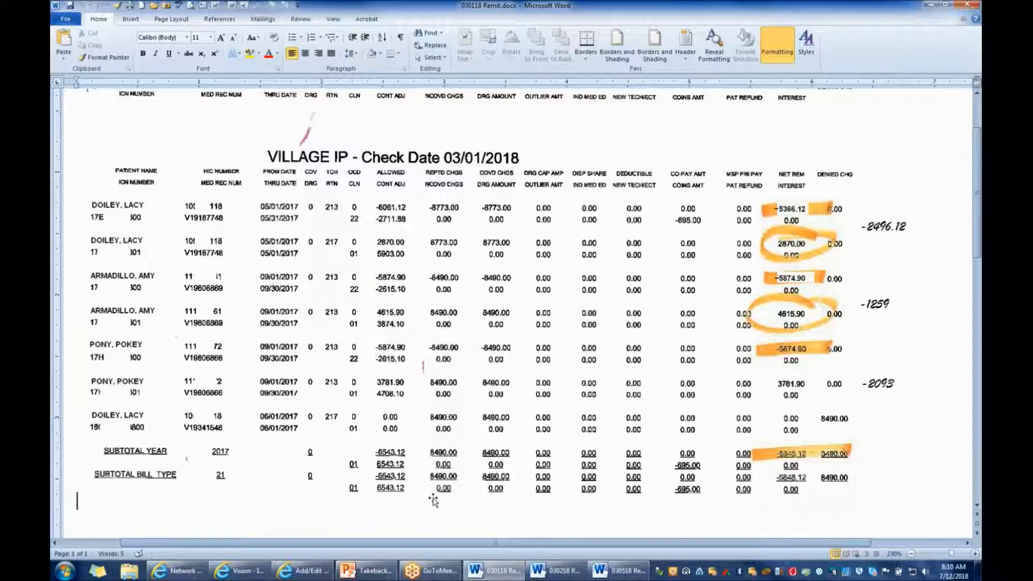
{"action": "left_click", "coordinate": [305, 571]}
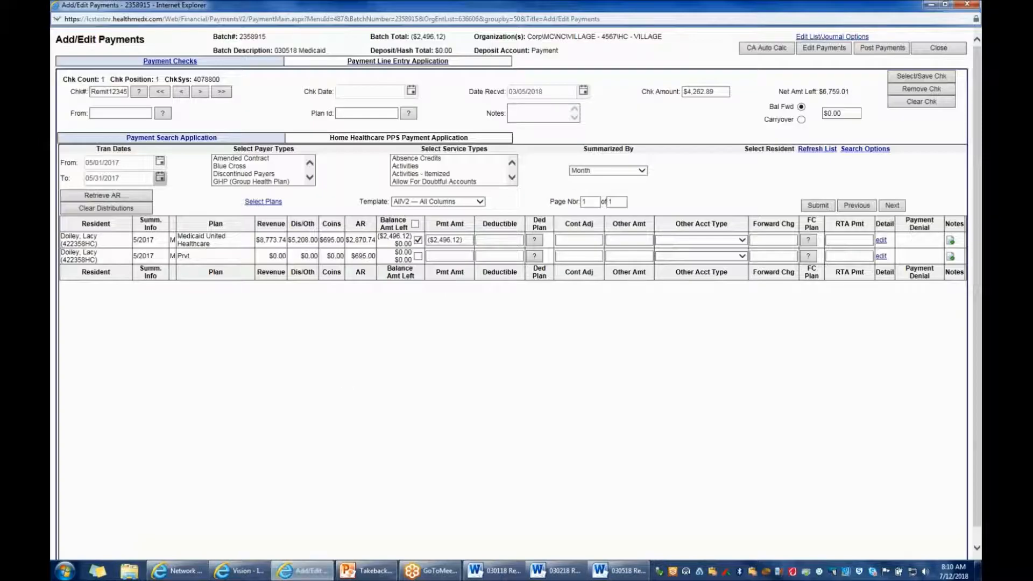
{"action": "left_click", "coordinate": [102, 162]}
{"action": "type", "text": "09/01/2017"}
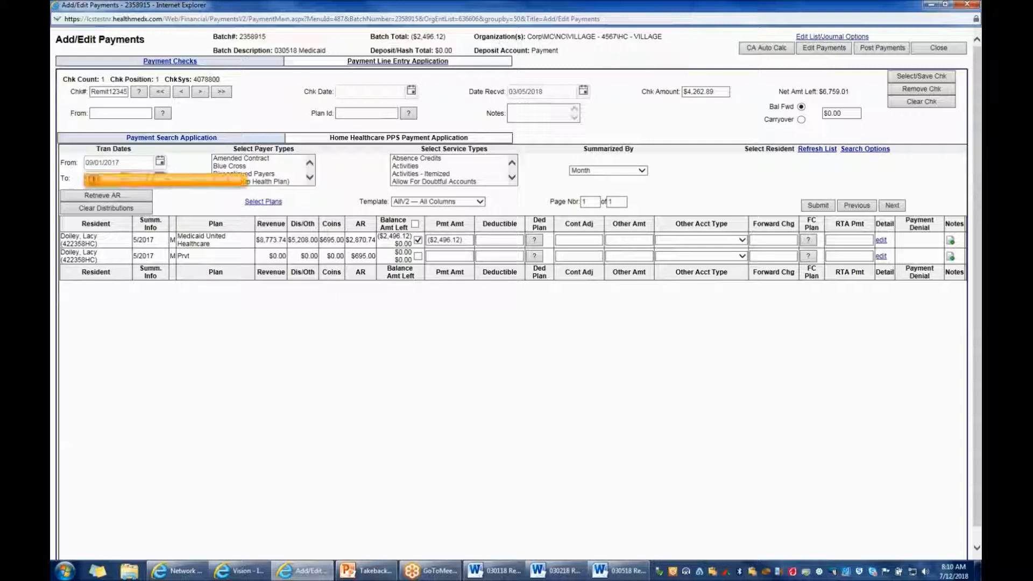
{"action": "left_click", "coordinate": [877, 152]}
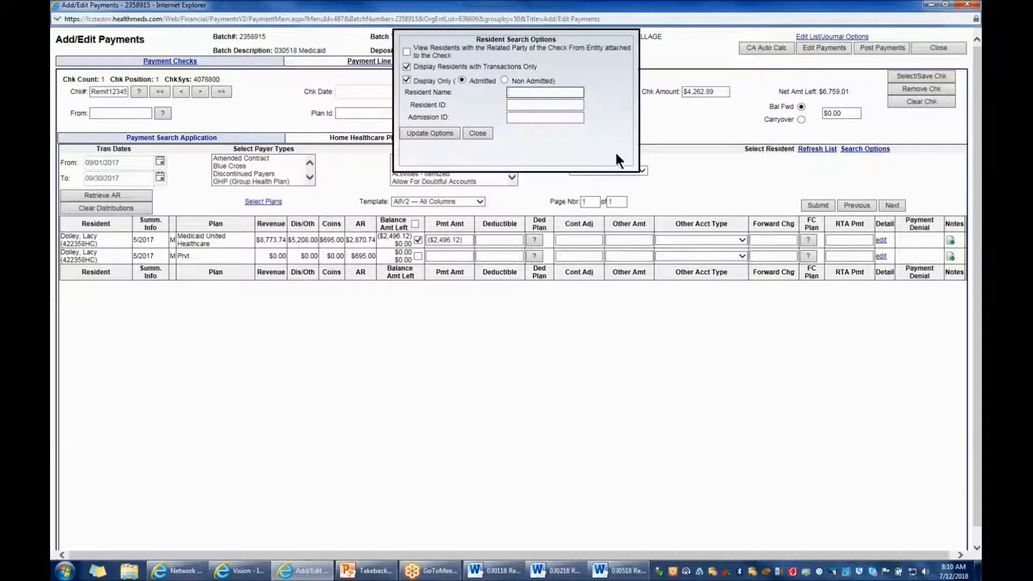
{"action": "type", "text": "arm"}
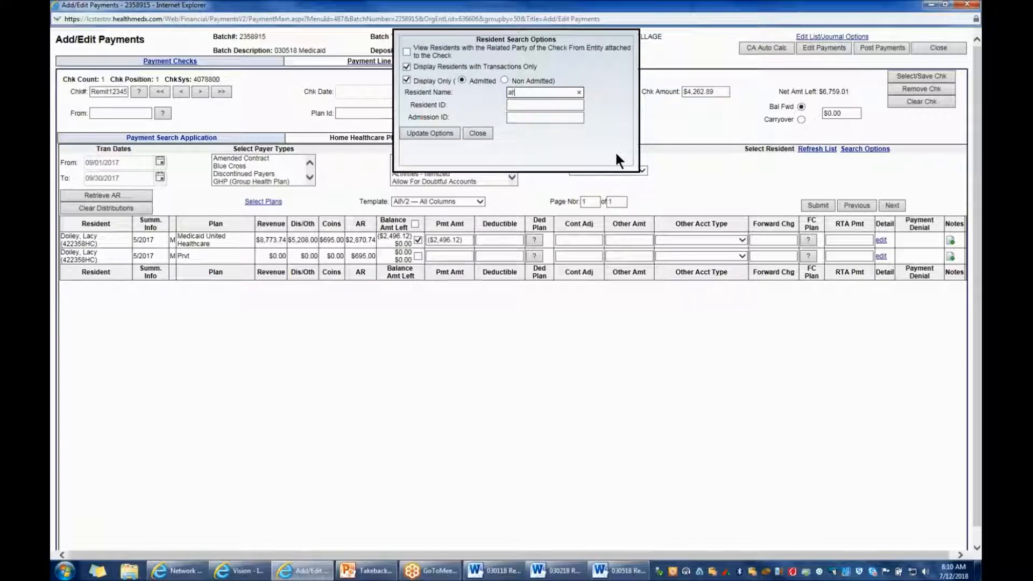
{"action": "left_click", "coordinate": [431, 133]}
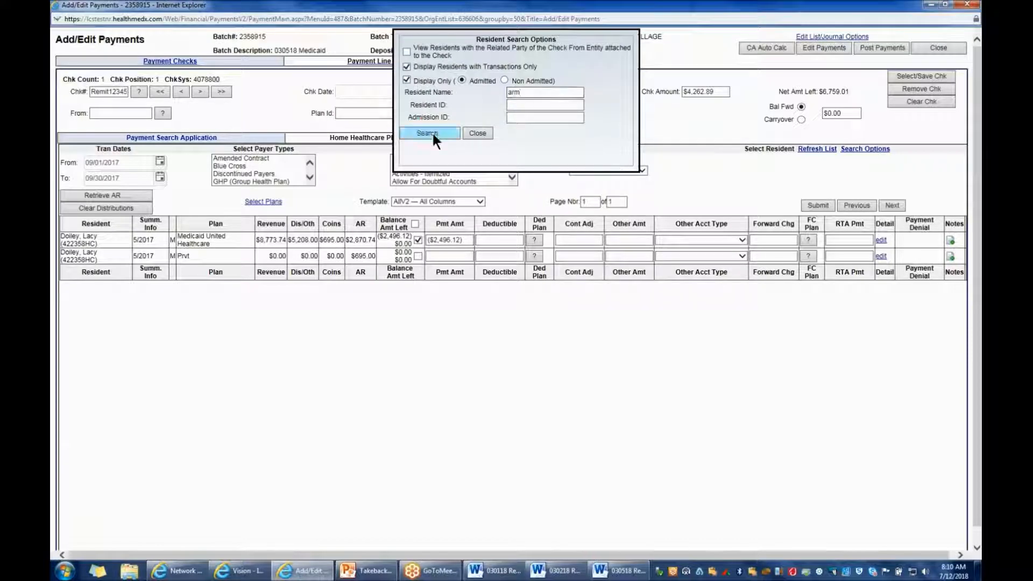
{"action": "left_click", "coordinate": [127, 198]}
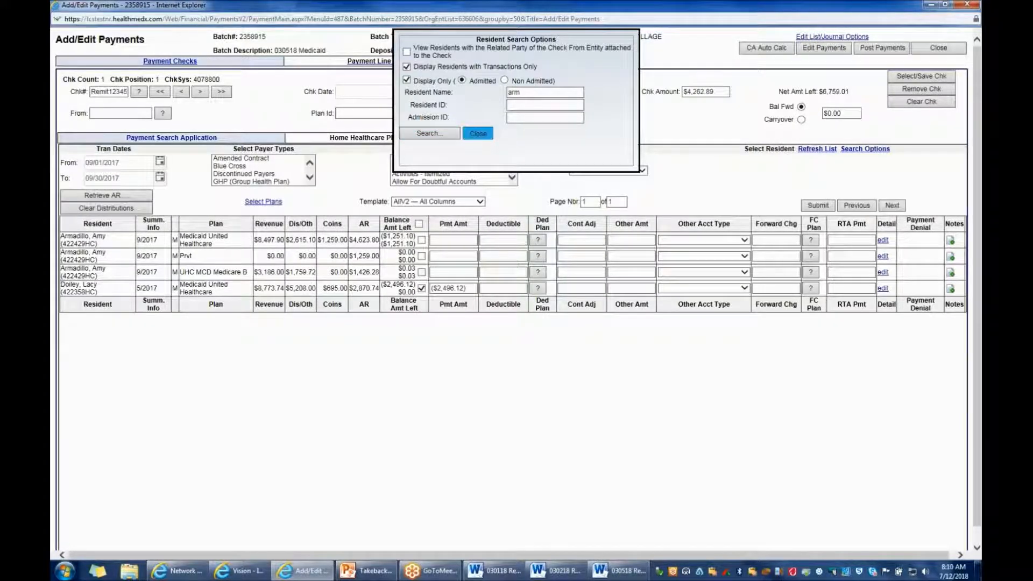
{"action": "left_click", "coordinate": [482, 133]}
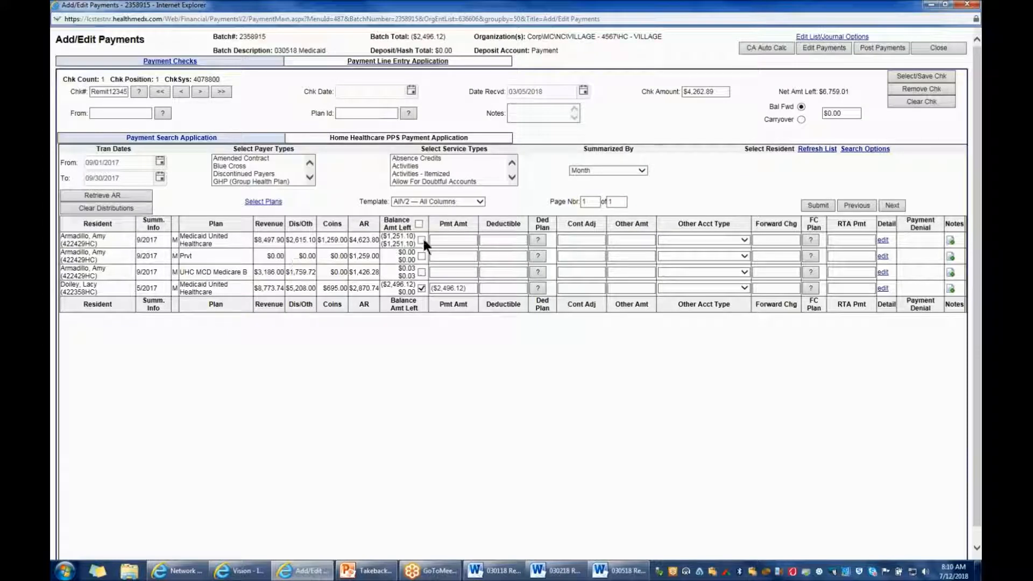
Enter the second resident's takeback of -1259 from the 03/01/2018 remit as the payment on the 9/2017 Medicaid United Healthcare line
{"action": "left_click", "coordinate": [497, 574]}
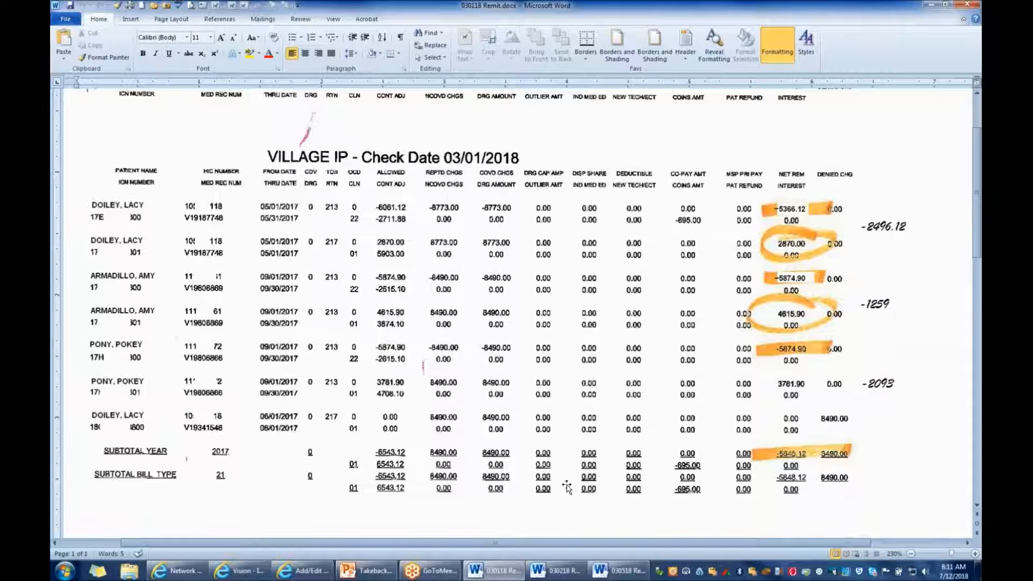
{"action": "left_click", "coordinate": [298, 574]}
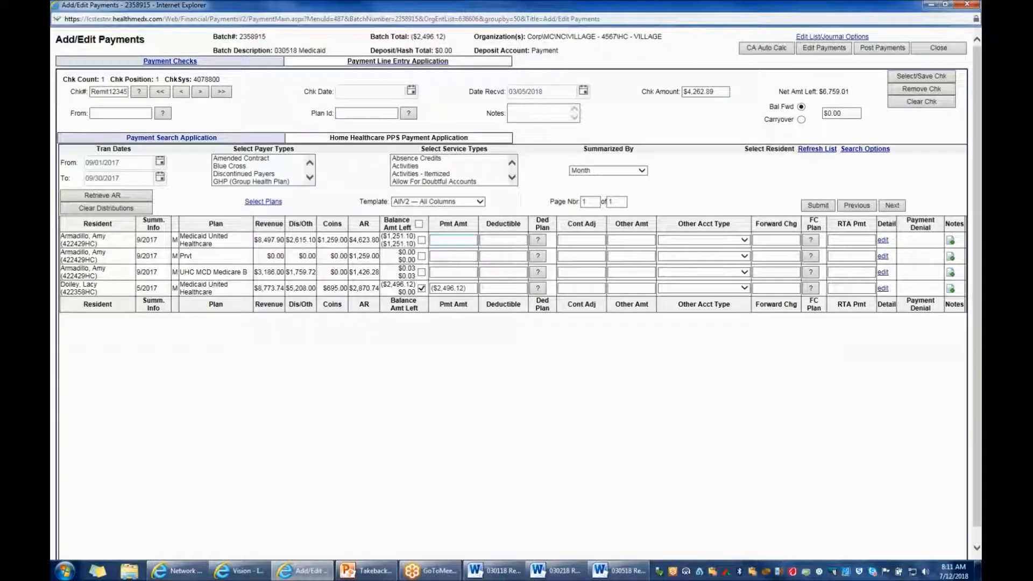
{"action": "left_click", "coordinate": [453, 240]}
{"action": "type", "text": "-1259"}
{"action": "key", "text": "Tab"}
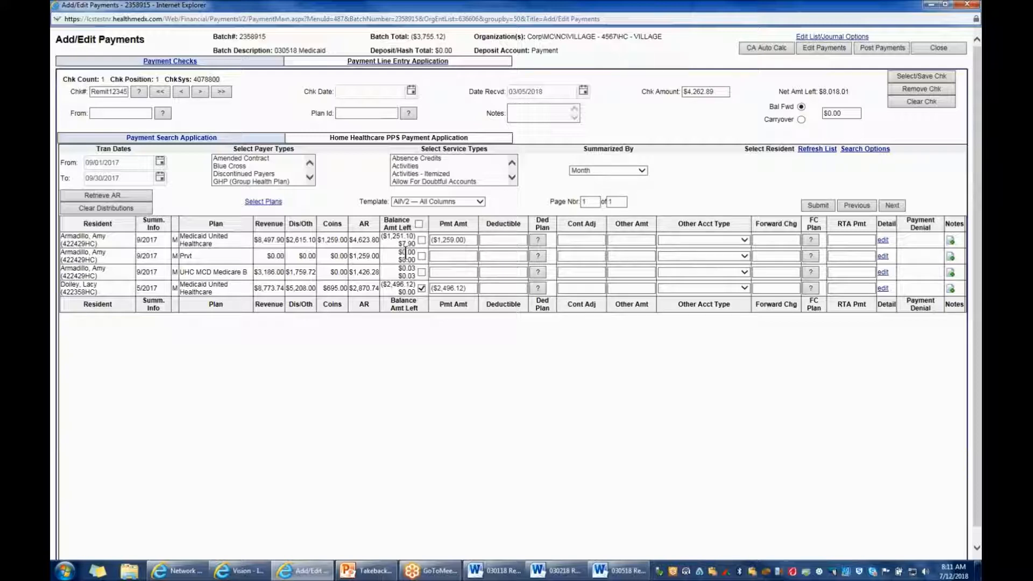
Enter a contractual adjustment of 7.90 on the second resident's 9/2017 Medicaid United Healthcare line and submit the distribution
{"action": "left_click", "coordinate": [587, 237]}
{"action": "type", "text": "7.9"}
{"action": "key", "text": "Tab"}
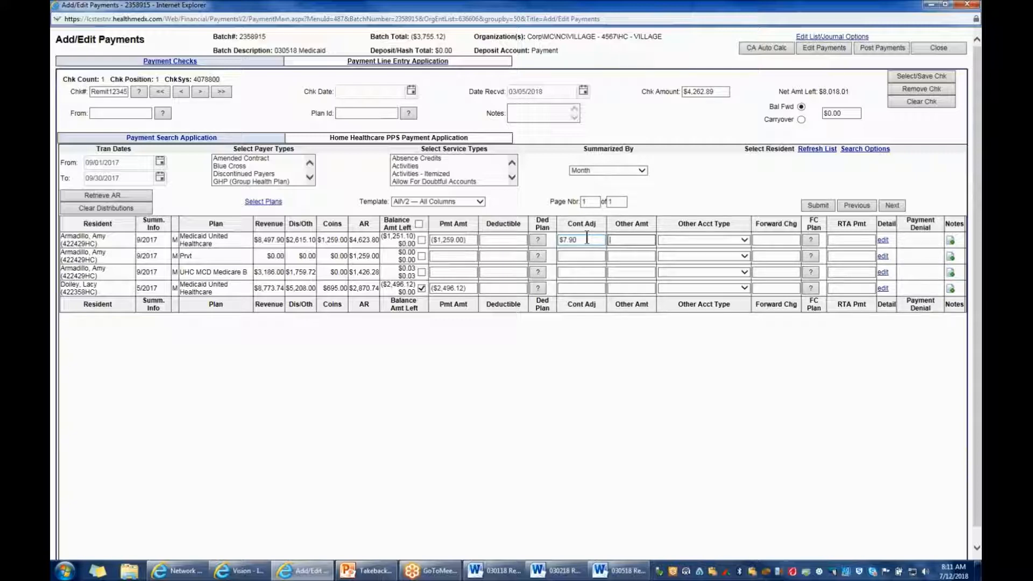
{"action": "left_click", "coordinate": [811, 204]}
Check the 03/01/2018 remit for the third resident and retrieve that resident's September 2017 AR
{"action": "left_click", "coordinate": [494, 571]}
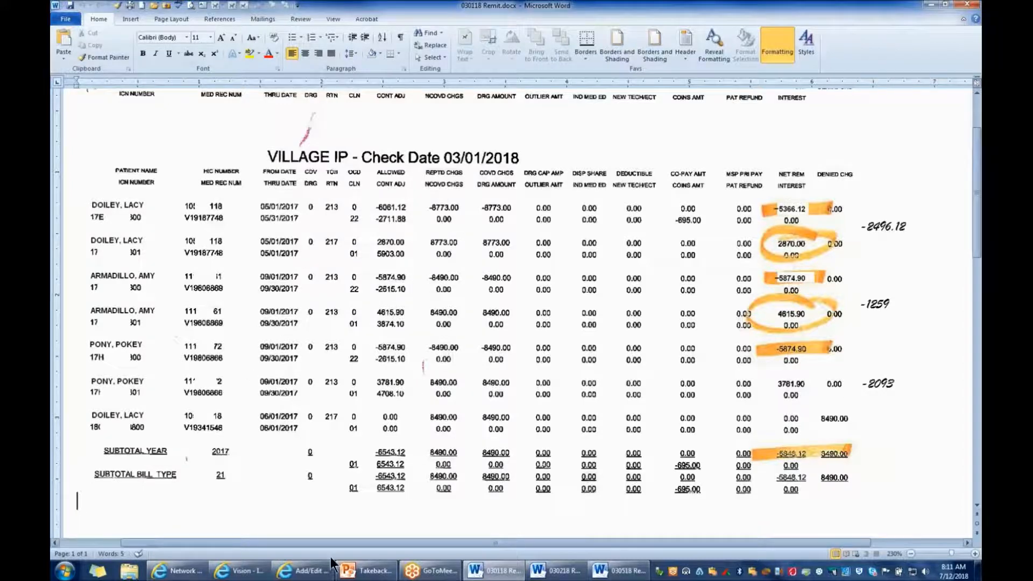
{"action": "left_click", "coordinate": [326, 570]}
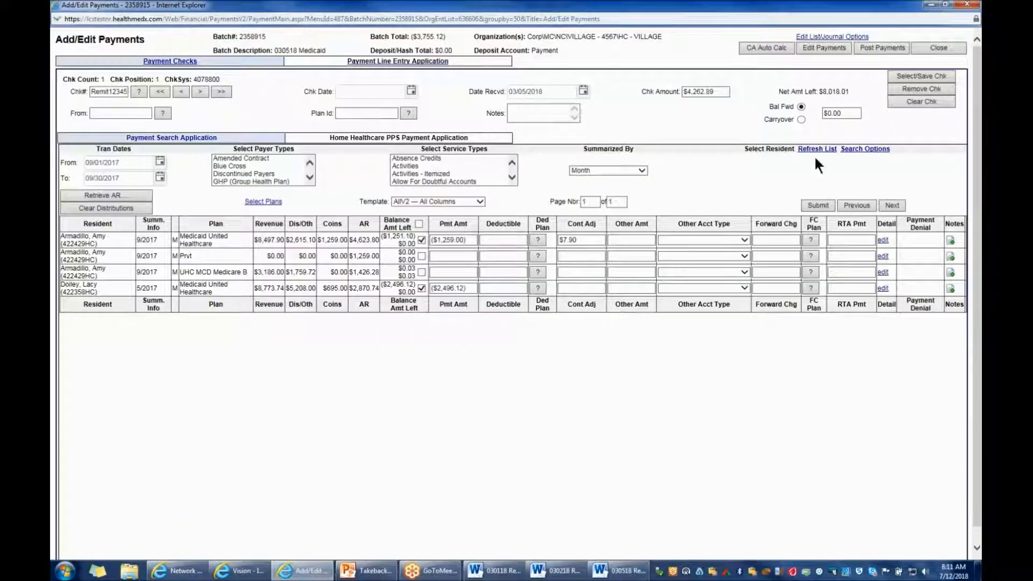
{"action": "left_click", "coordinate": [847, 150]}
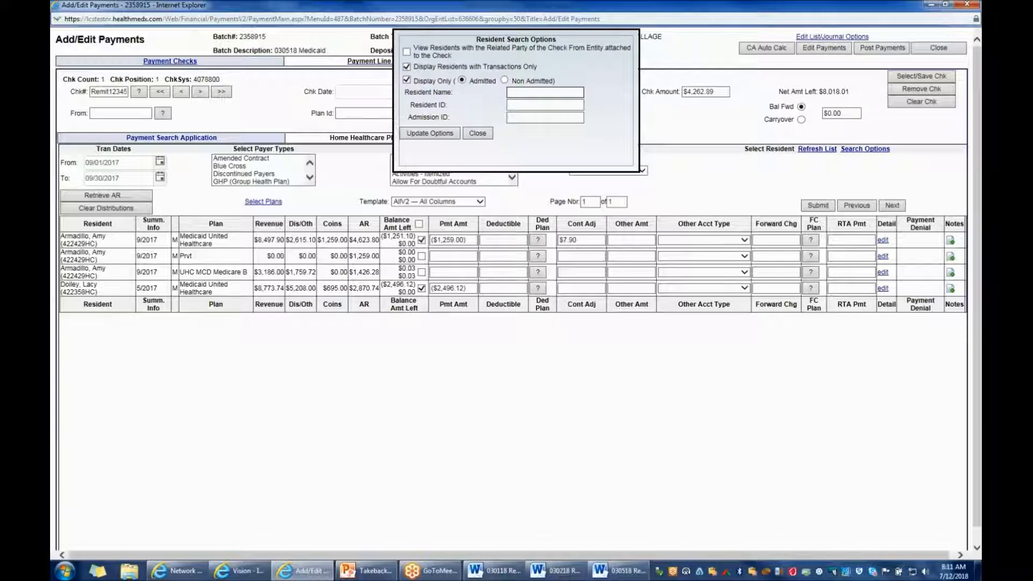
{"action": "type", "text": "pony"}
{"action": "left_click", "coordinate": [443, 132]}
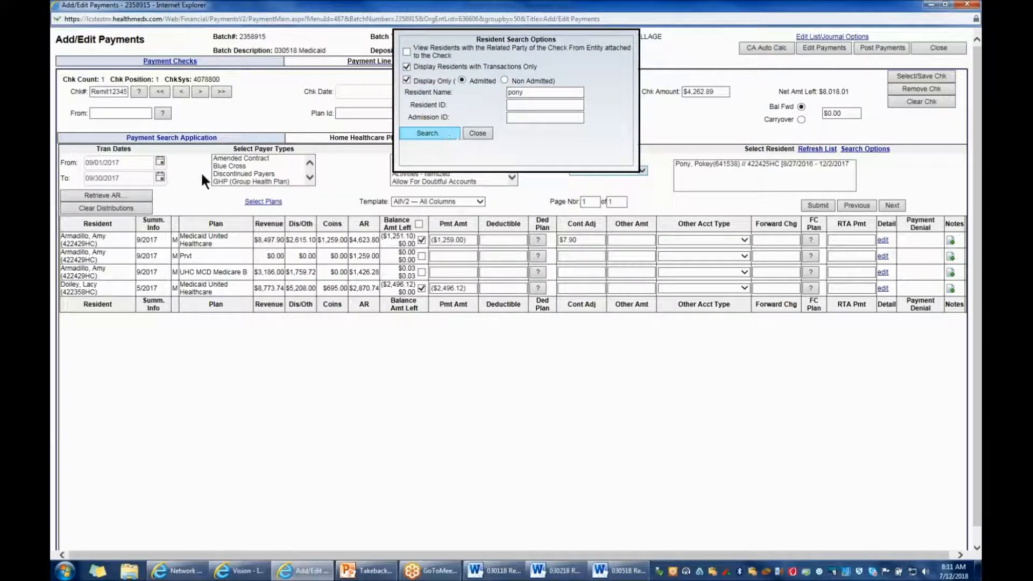
{"action": "left_click", "coordinate": [102, 195]}
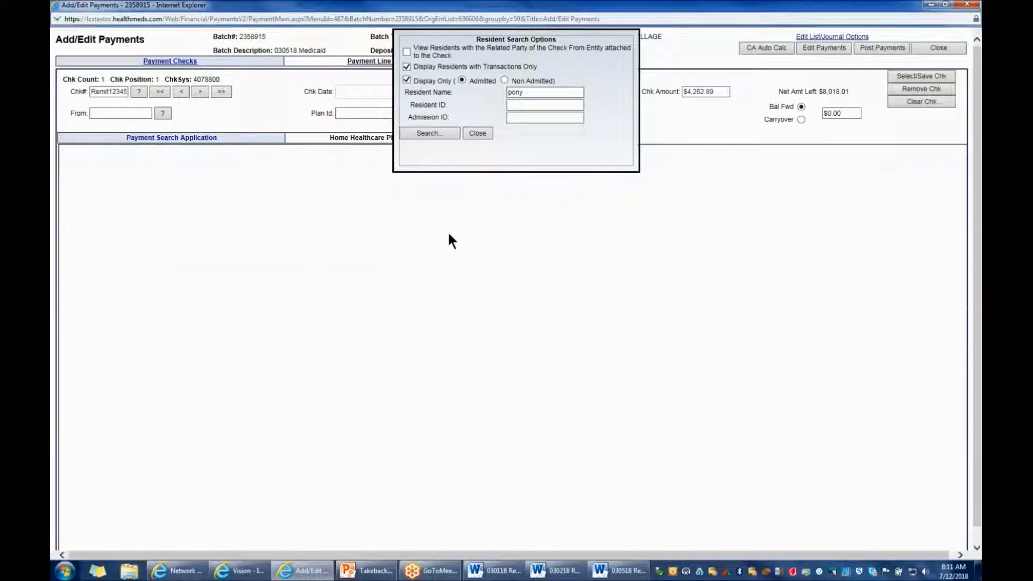
{"action": "left_click", "coordinate": [477, 133]}
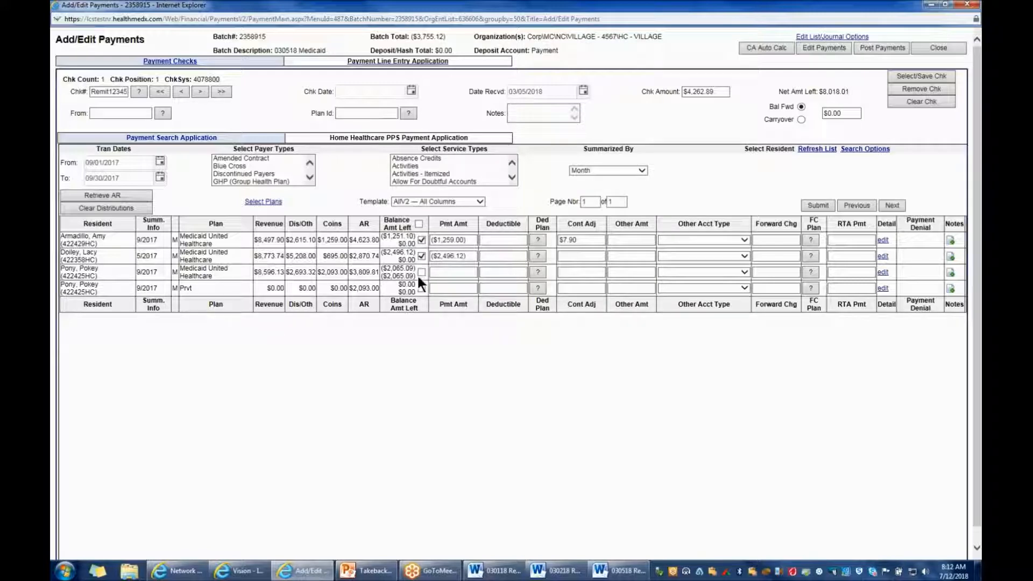
Enter the third resident's takeback of -2093 from the 03/01/2018 remit as the payment on the 9/2017 Medicaid United Healthcare line
{"action": "left_click", "coordinate": [495, 571]}
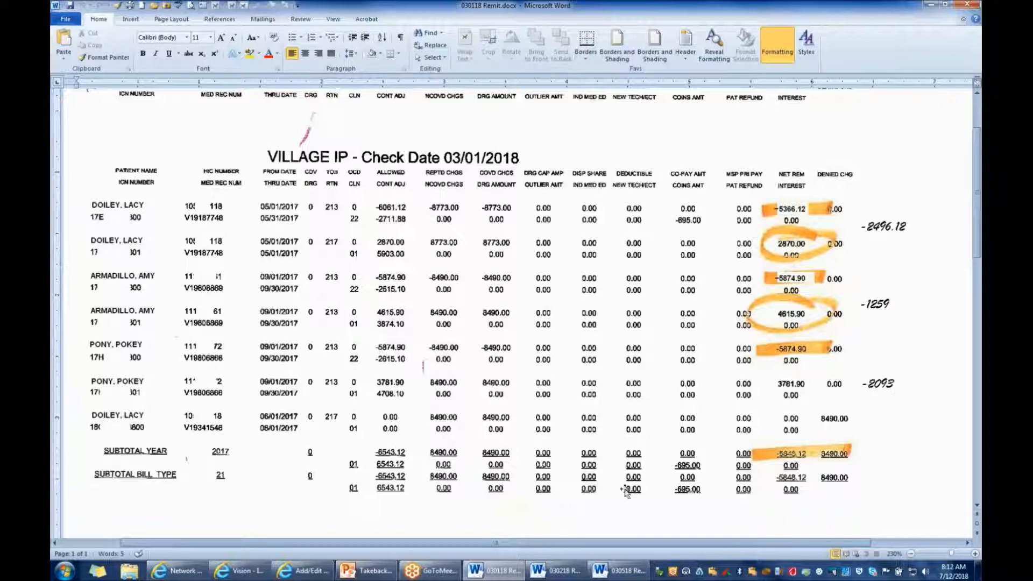
{"action": "left_click", "coordinate": [303, 571]}
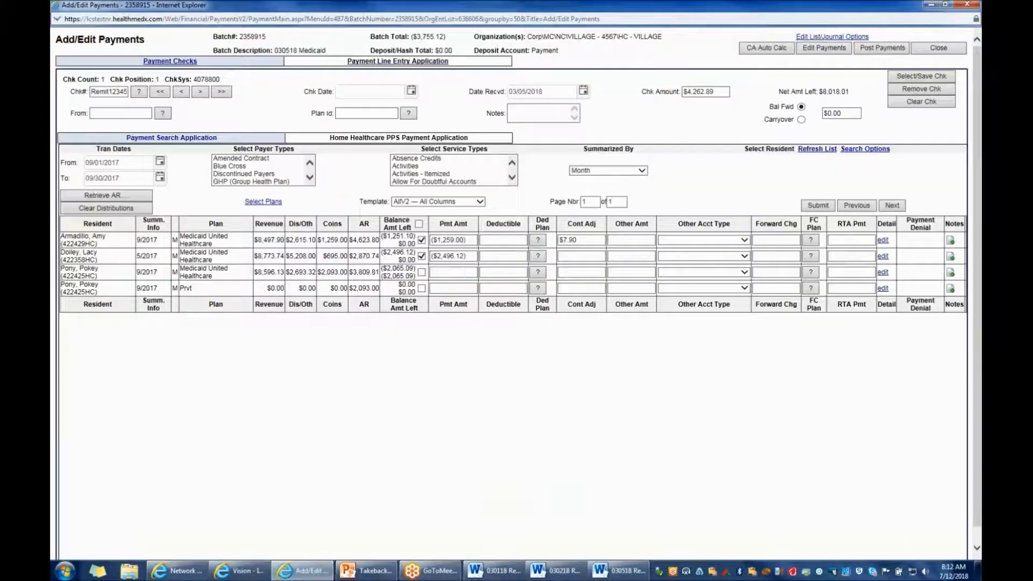
{"action": "left_click", "coordinate": [453, 272]}
{"action": "type", "text": "-2093"}
{"action": "key", "text": "Tab"}
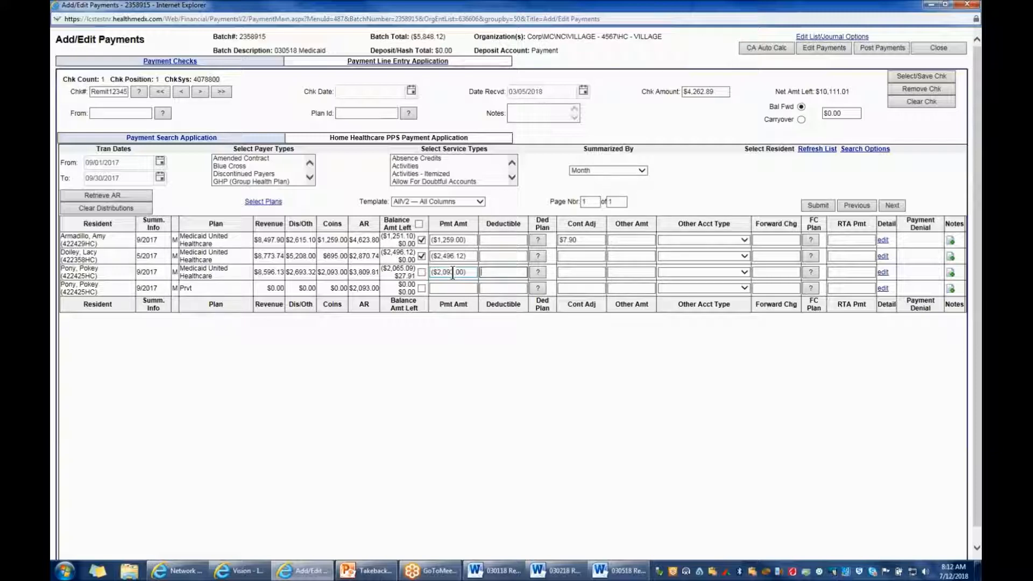
Enter a contractual adjustment of 27.91 on the third resident's 9/2017 Medicaid United Healthcare line and submit the distribution
{"action": "left_click", "coordinate": [462, 289]}
{"action": "left_click", "coordinate": [563, 272]}
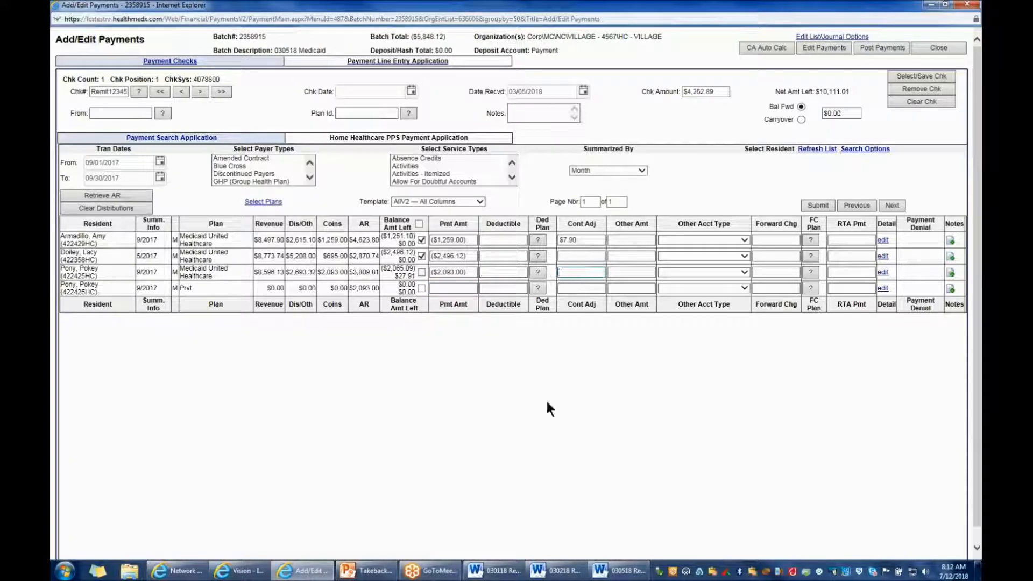
{"action": "type", "text": "27.91"}
{"action": "key", "text": "Tab"}
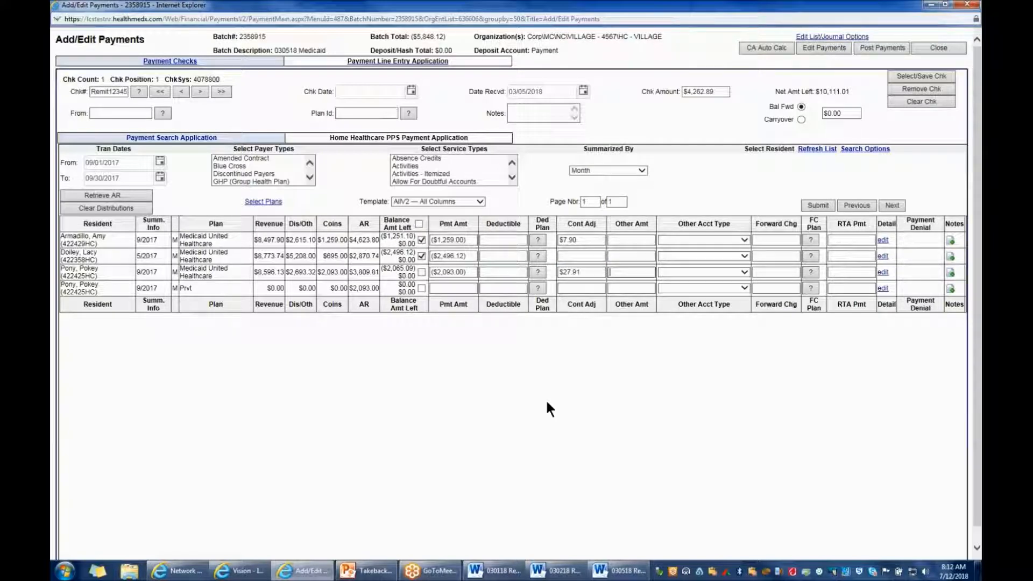
{"action": "left_click", "coordinate": [817, 206]}
Check the outpatient section of the 03/01/2018 remit and retrieve the listed resident's AR from 01/01/2018 to 01/31/2018
{"action": "left_click", "coordinate": [507, 571]}
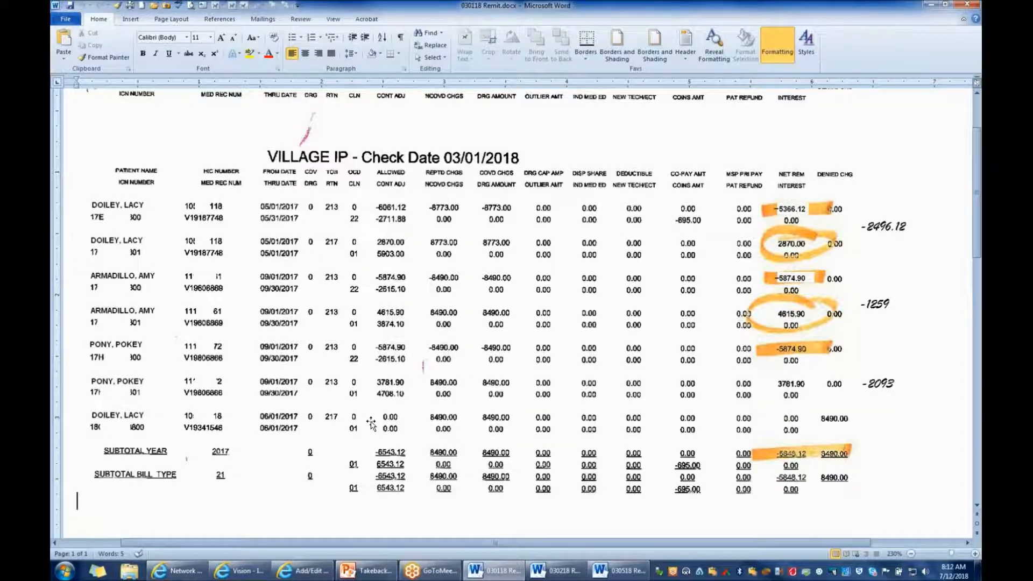
{"action": "scroll", "coordinate": [371, 425], "scroll_direction": "down", "scroll_amount": 5}
{"action": "scroll", "coordinate": [371, 425], "scroll_direction": "down", "scroll_amount": 3}
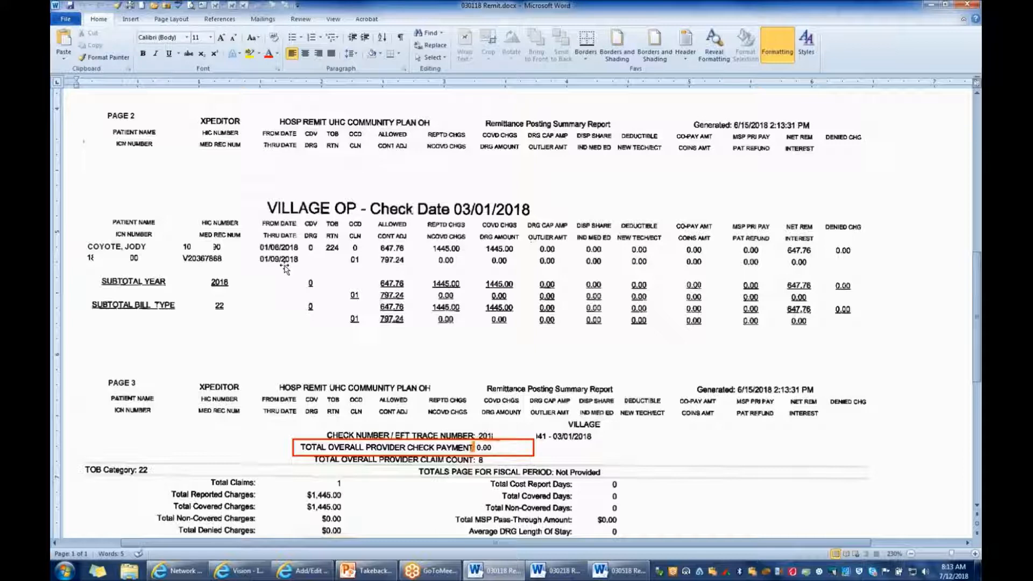
{"action": "left_click", "coordinate": [304, 572]}
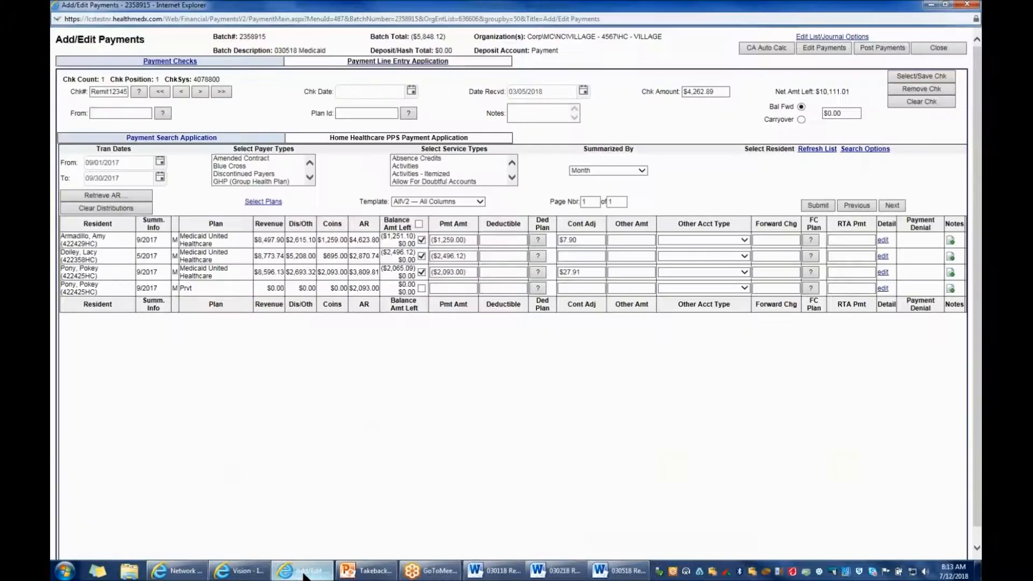
{"action": "left_click", "coordinate": [127, 163]}
{"action": "type", "text": "01/01/2018"}
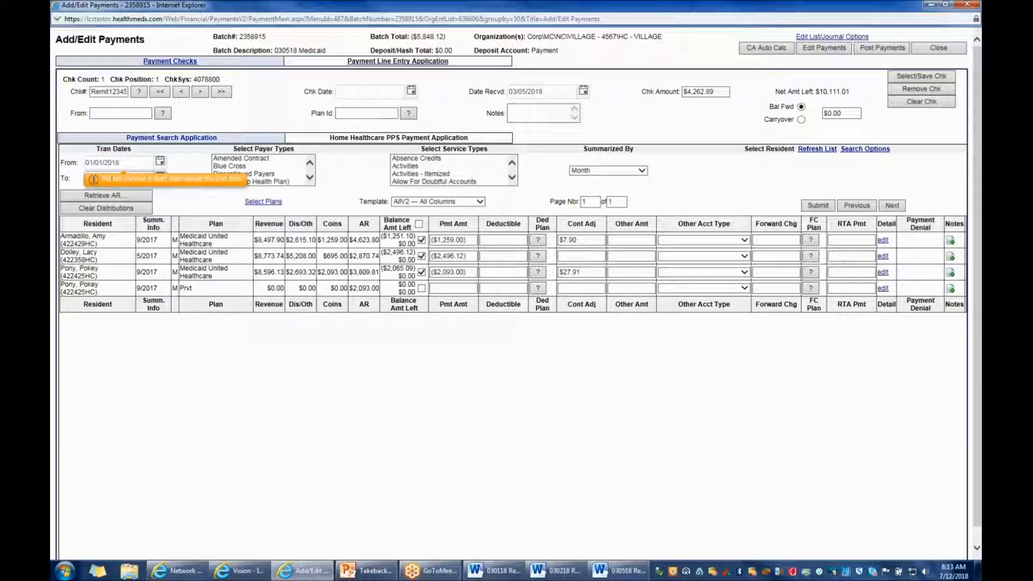
{"action": "left_click", "coordinate": [853, 149]}
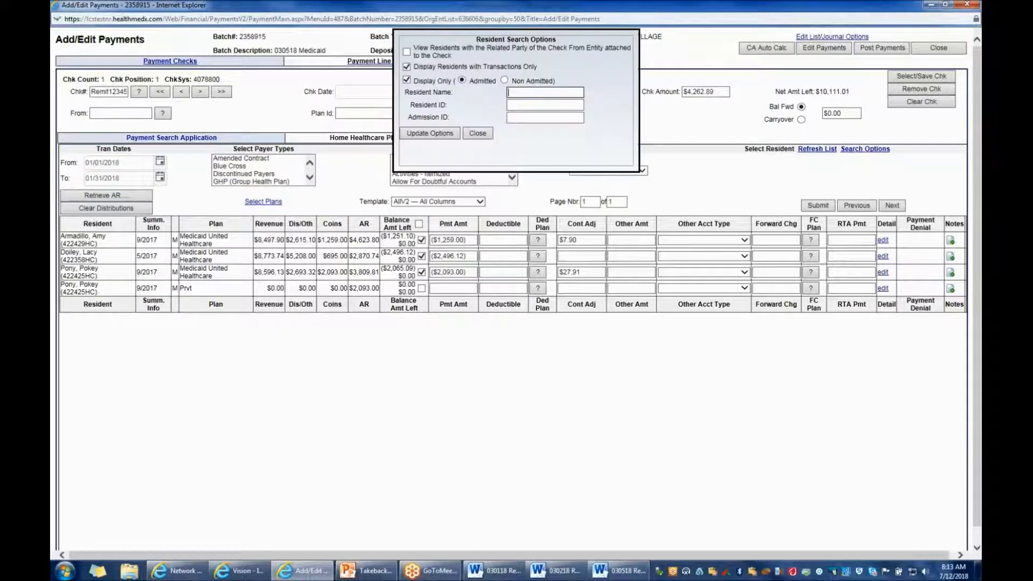
{"action": "type", "text": "coy"}
{"action": "left_click", "coordinate": [434, 130]}
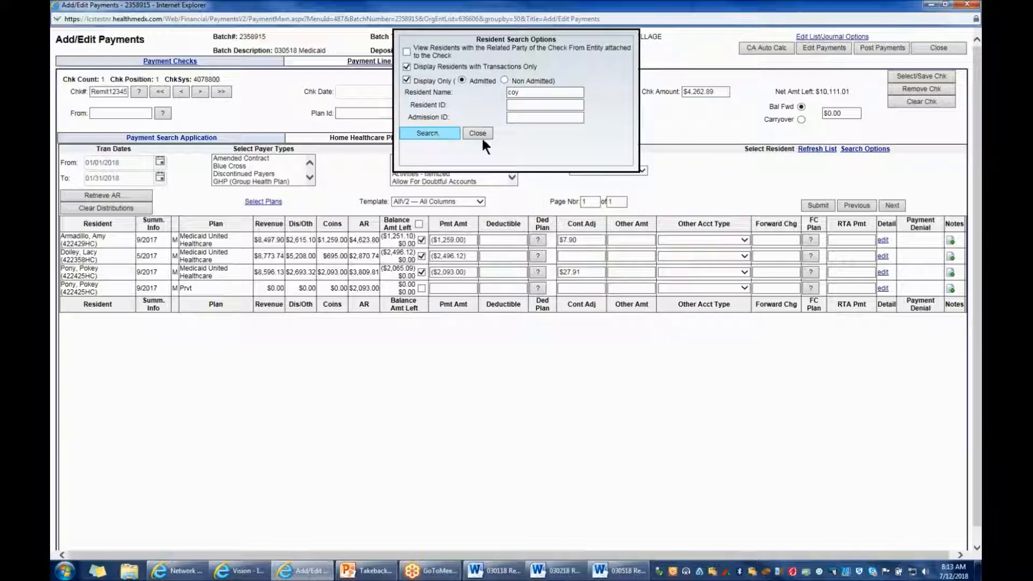
{"action": "left_click", "coordinate": [476, 133]}
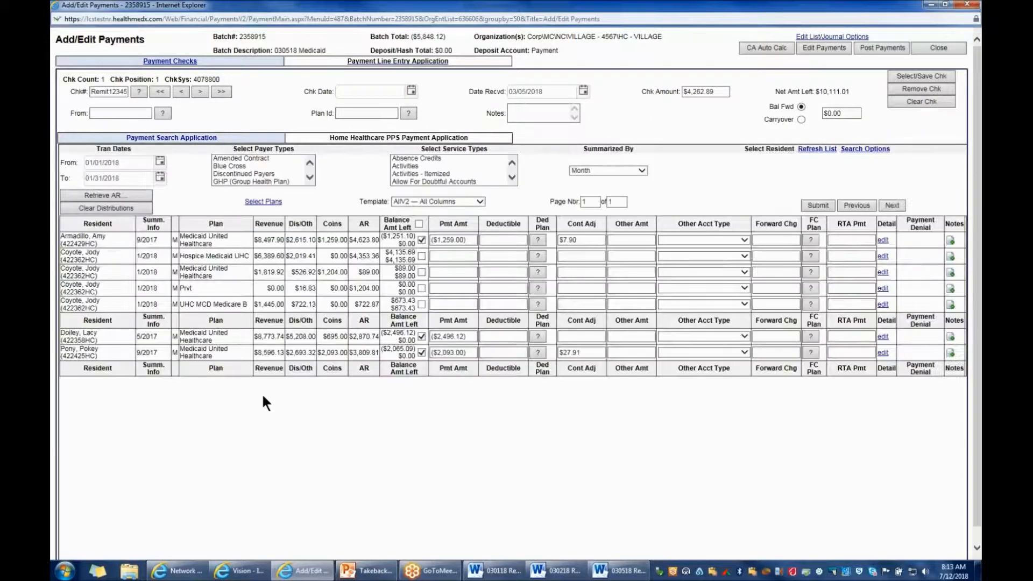
Recheck the 03/01/2018 outpatient claim and enter its payment of 647.76 on the resident's 1/2018 UHC MCD Medicare B line
{"action": "key", "text": "alt+Tab"}
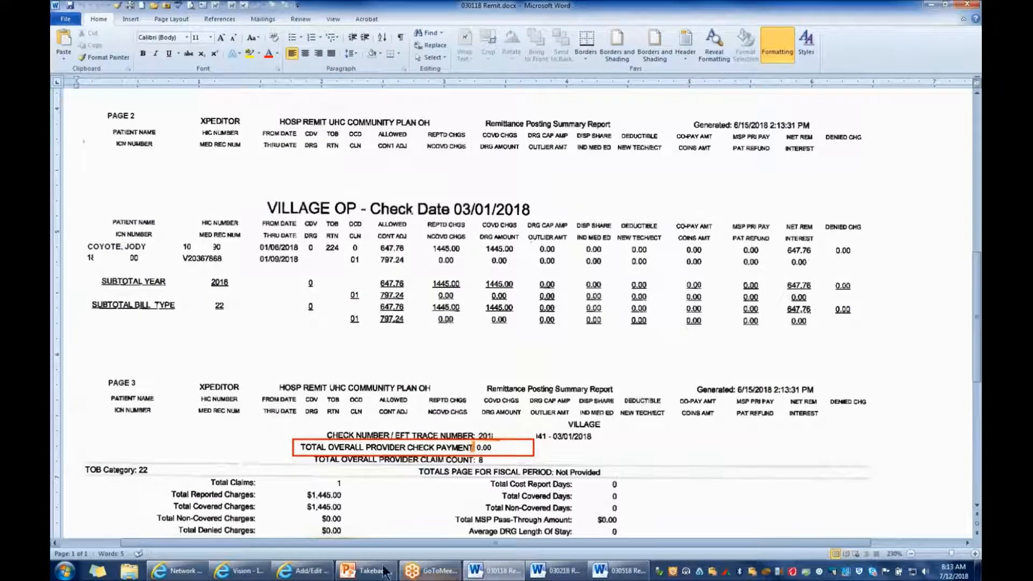
{"action": "left_click", "coordinate": [317, 577]}
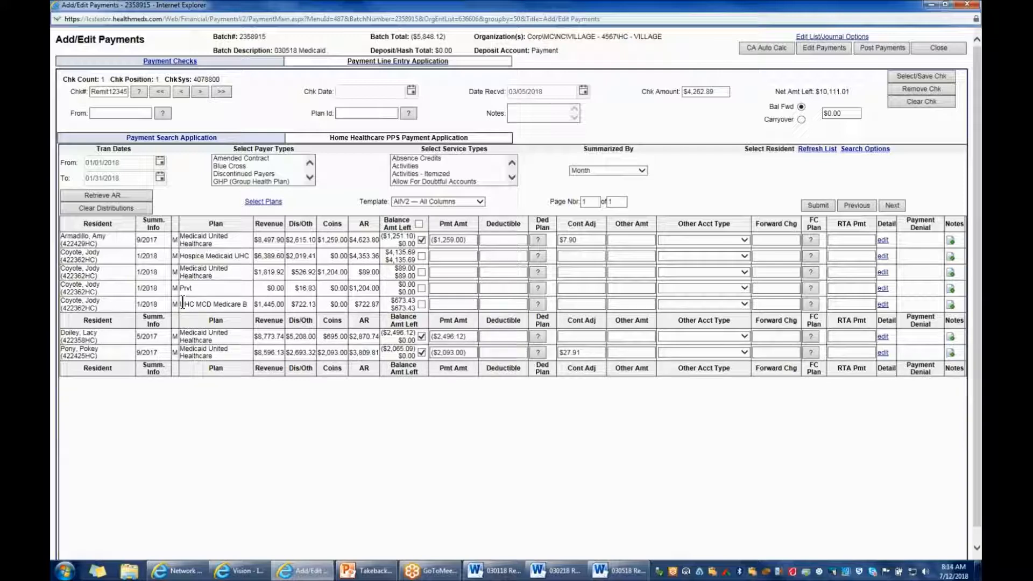
{"action": "left_click", "coordinate": [506, 574]}
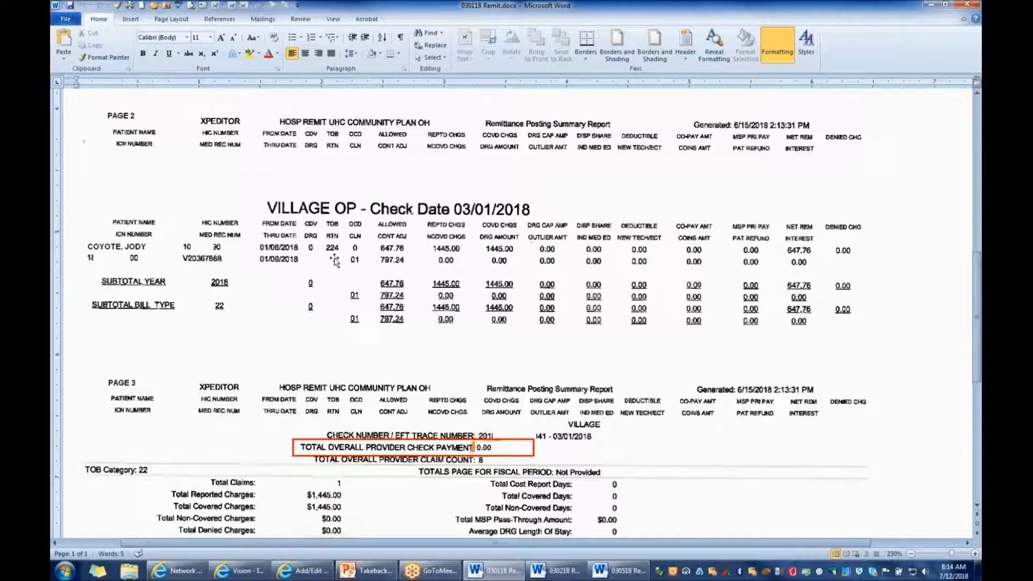
{"action": "left_click", "coordinate": [324, 576]}
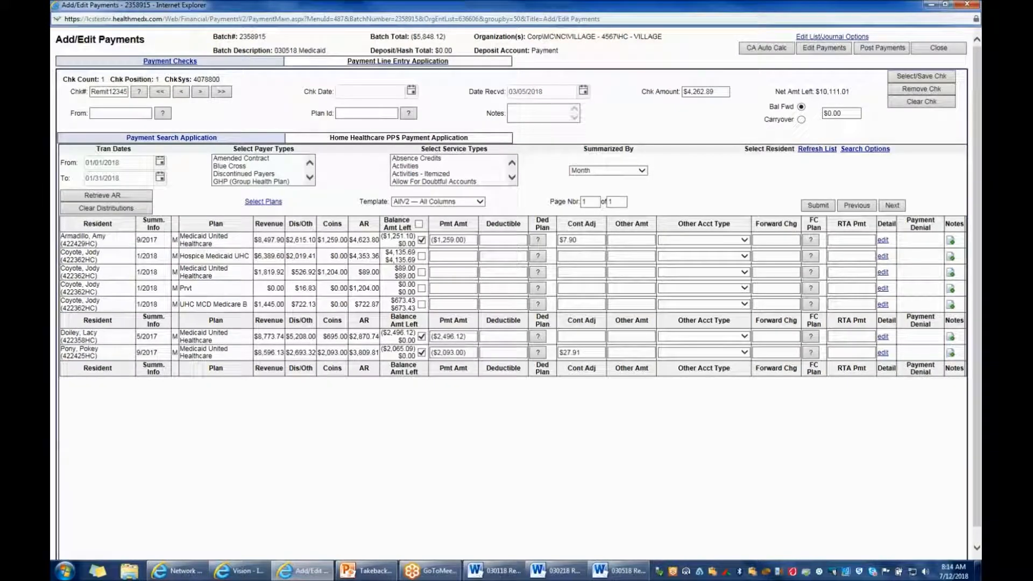
{"action": "left_click", "coordinate": [502, 575]}
{"action": "left_click", "coordinate": [502, 576]}
{"action": "left_click", "coordinate": [443, 303]}
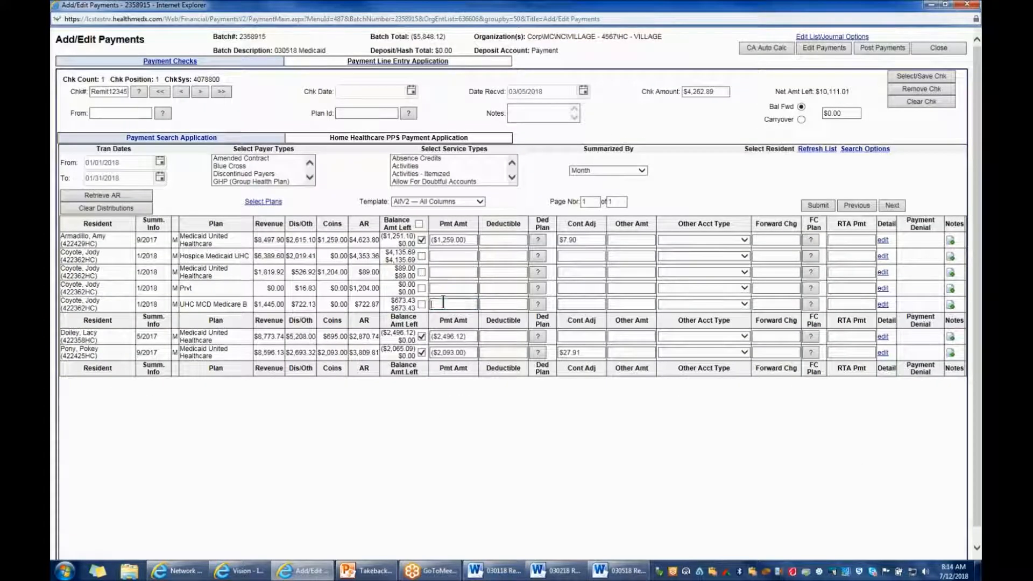
{"action": "type", "text": "647.76"}
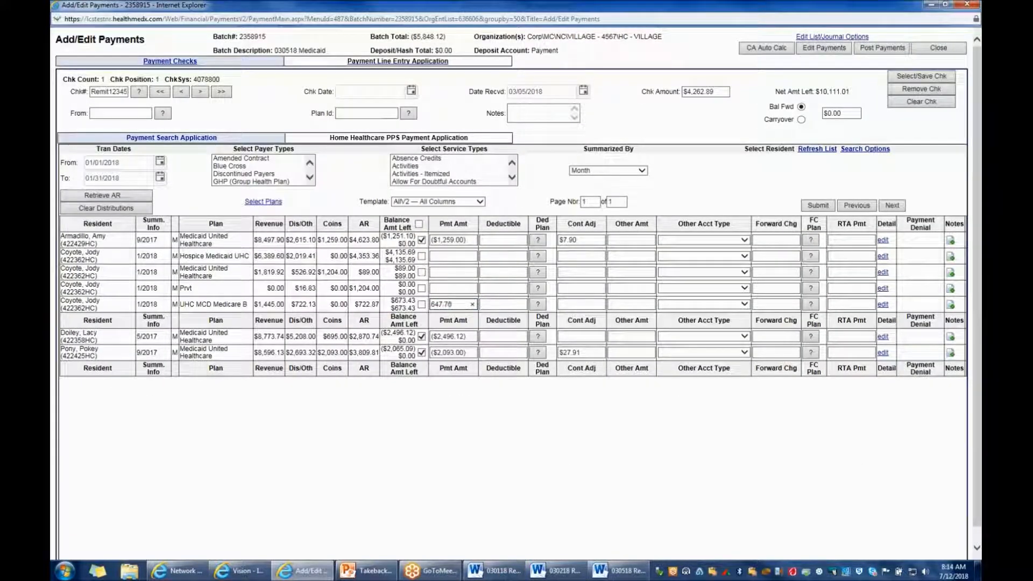
{"action": "left_click", "coordinate": [566, 470]}
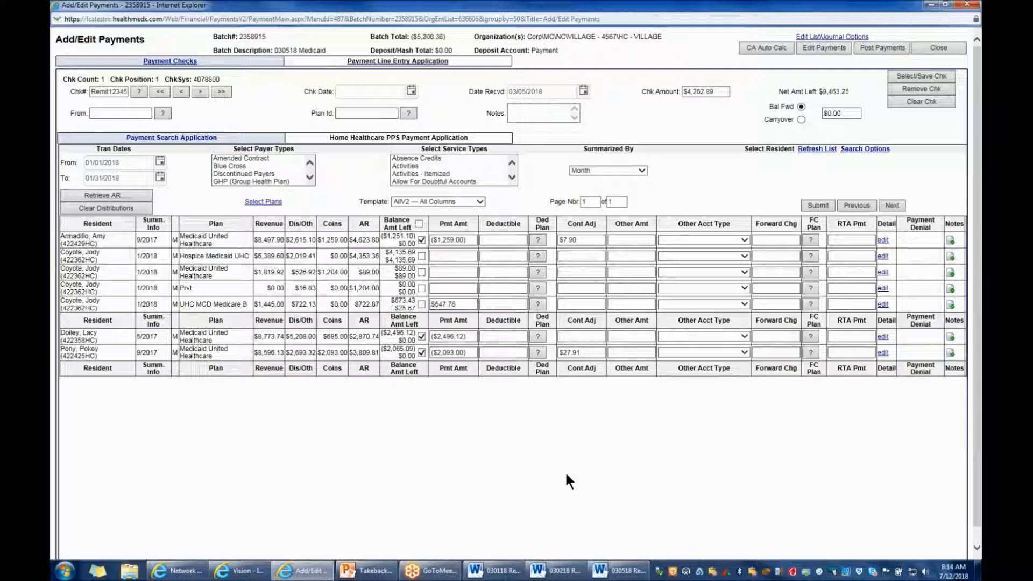
Enter a contractual adjustment of 25.67 on the 1/2018 UHC MCD Medicare B line and submit the distribution
{"action": "left_click", "coordinate": [572, 302]}
{"action": "type", "text": "25.67"}
{"action": "left_click", "coordinate": [821, 204]}
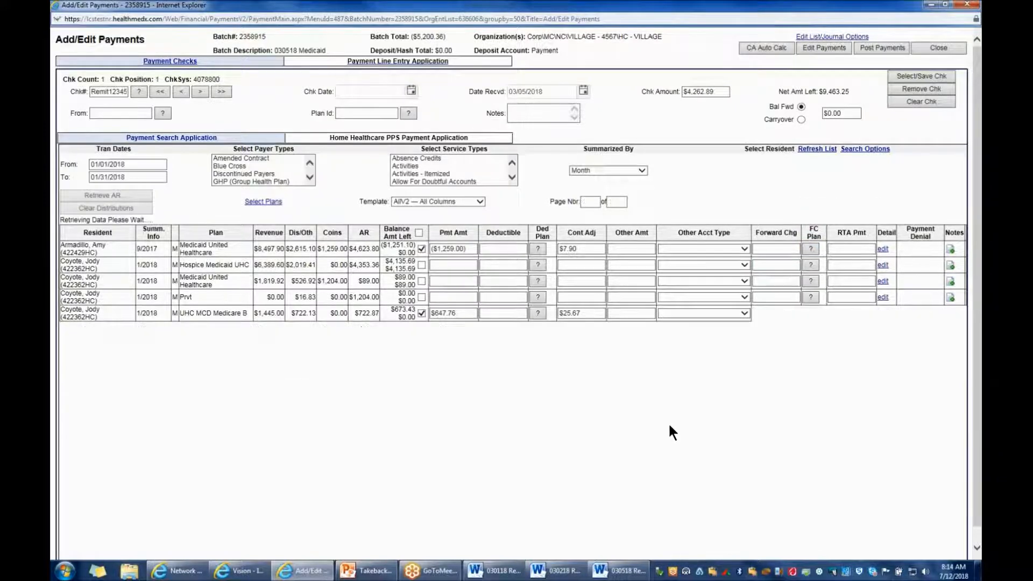
Review the totals page of the 03/01/2018 remit and examine the inpatient claims on the 03/02/2018 remit
{"action": "left_click", "coordinate": [506, 572]}
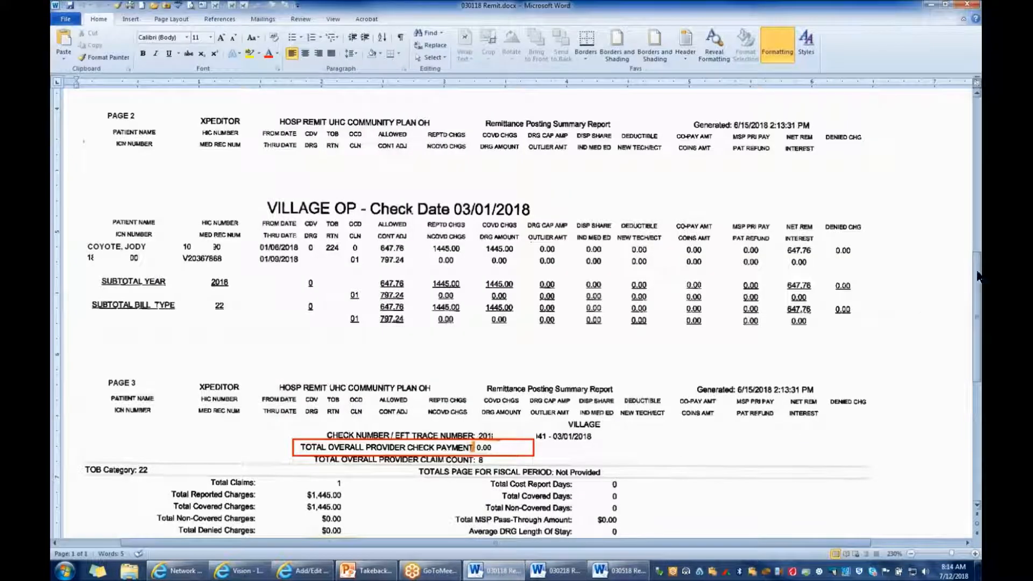
{"action": "mouse_move", "coordinate": [978, 275]}
{"action": "left_mouse_down"}
{"action": "mouse_move", "coordinate": [978, 383]}
{"action": "mouse_move", "coordinate": [978, 294]}
{"action": "left_mouse_up"}
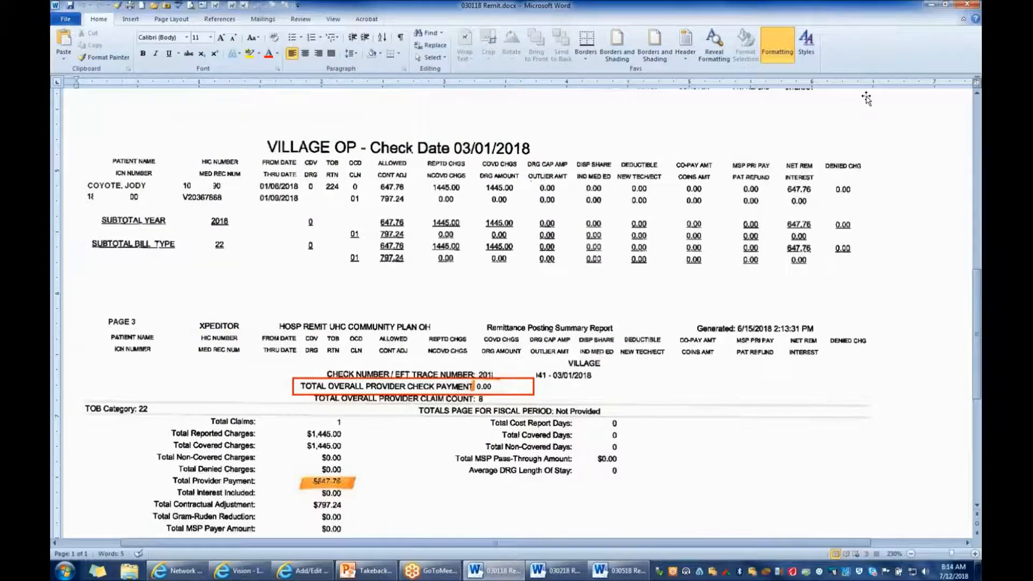
{"action": "left_click", "coordinate": [929, 5]}
{"action": "mouse_move", "coordinate": [559, 577]}
{"action": "left_click", "coordinate": [559, 576]}
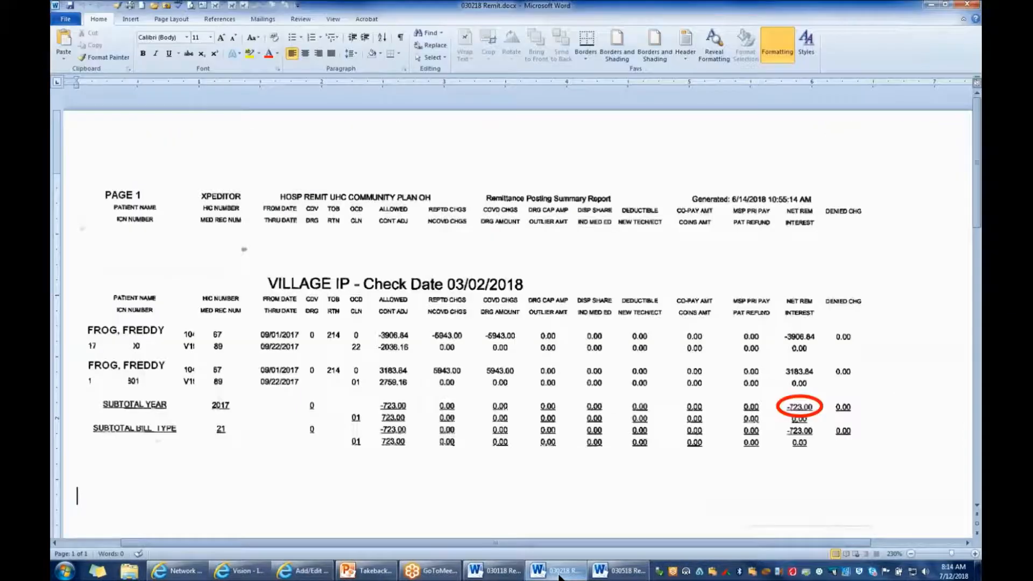
{"action": "left_click_drag", "start_coordinate": [978, 205], "coordinate": [979, 218]}
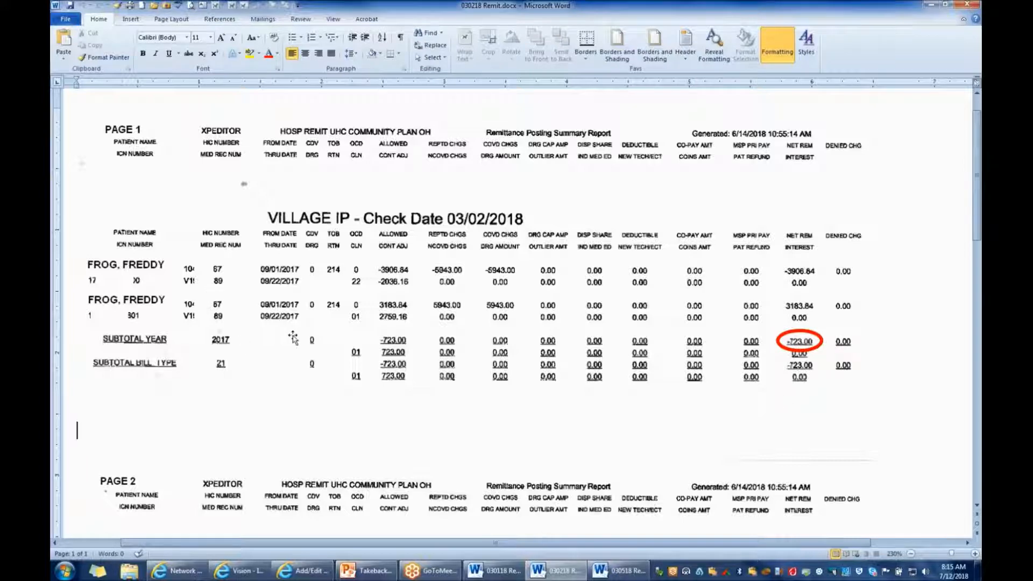
Return to the payment entry and set the transaction date range from 09/01/2017 to 09/30/2017
{"action": "left_click", "coordinate": [316, 574]}
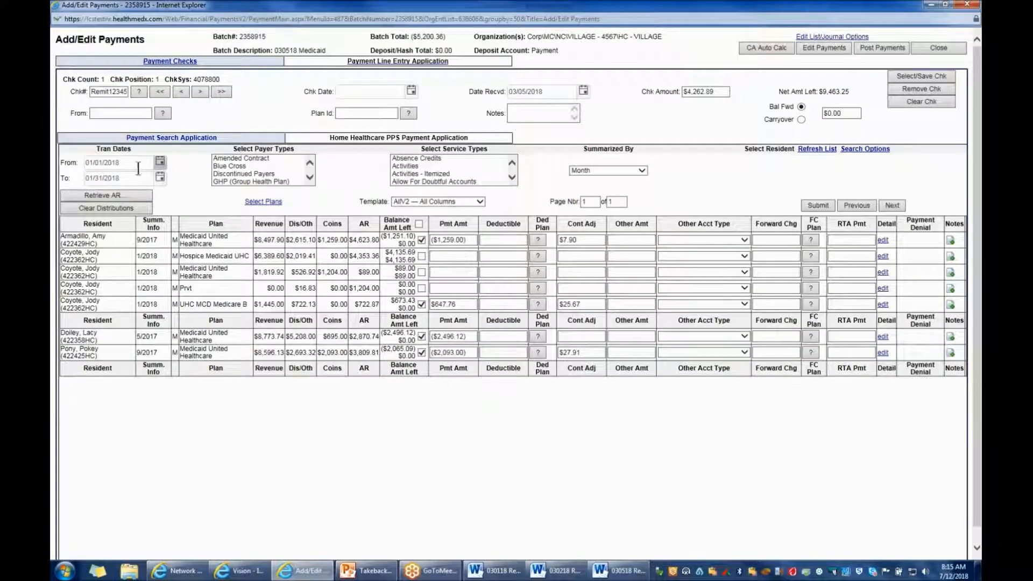
{"action": "left_click_drag", "start_coordinate": [138, 166], "coordinate": [84, 162]}
{"action": "type", "text": "09/01/2"}
{"action": "type", "text": "017"}
{"action": "key", "text": "Tab"}
{"action": "type", "text": "09/30/17__"}
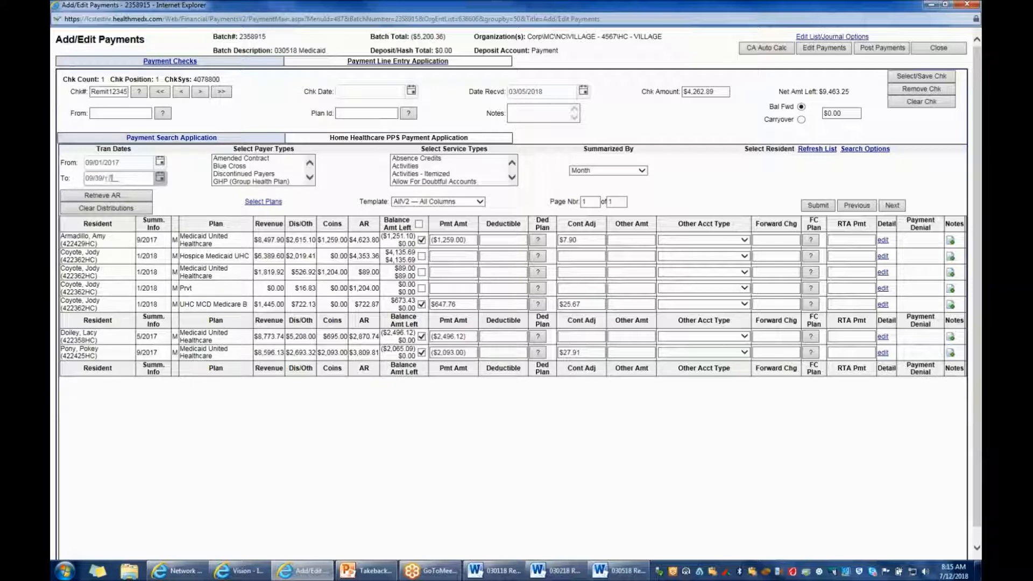
Search for the resident on the 03/02/2018 inpatient remit by last name and retrieve that resident's AR
{"action": "left_click", "coordinate": [865, 149]}
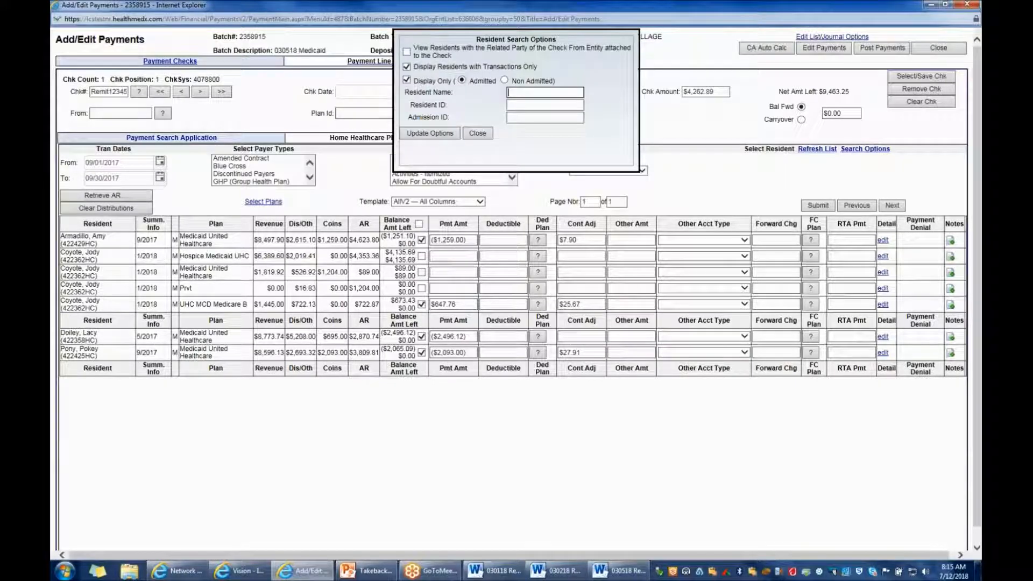
{"action": "type", "text": "frog"}
{"action": "left_click", "coordinate": [445, 134]}
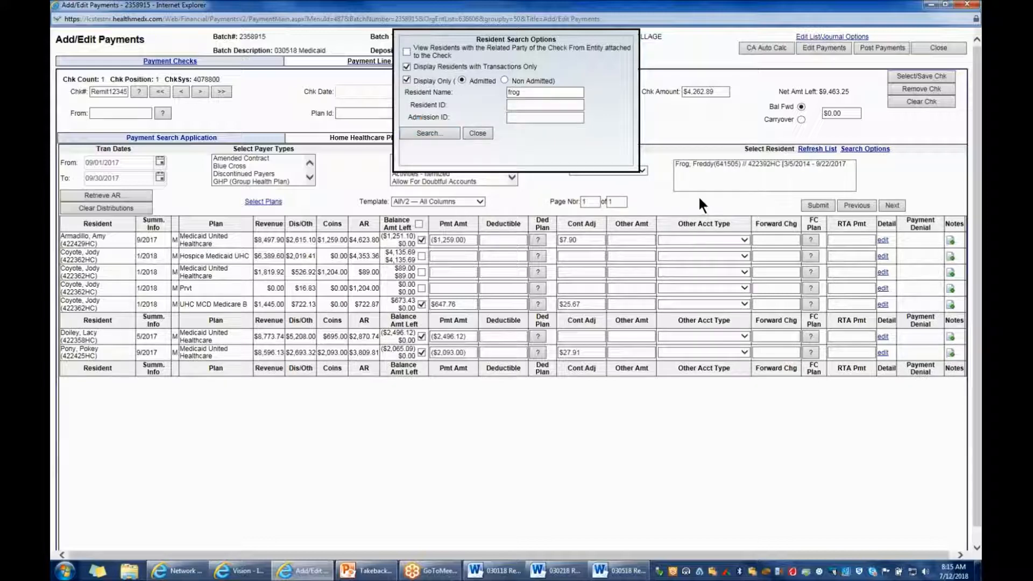
{"action": "left_click", "coordinate": [123, 195]}
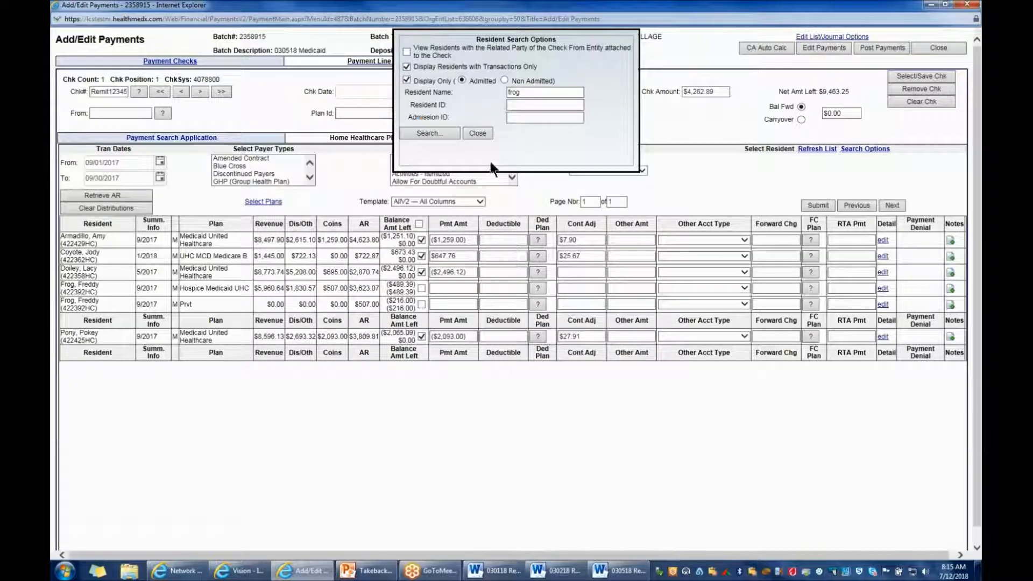
{"action": "left_click", "coordinate": [477, 133]}
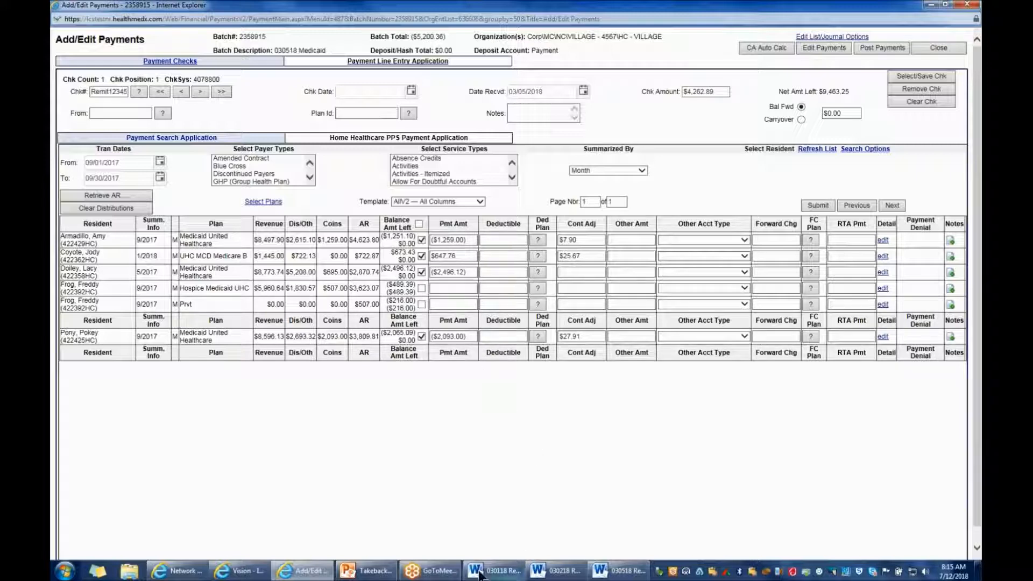
Enter the 03/02/2018 remit takeback of -723 as the payment on the resident's 9/2017 Hospice Medicaid UHC line and submit it
{"action": "left_click", "coordinate": [547, 572]}
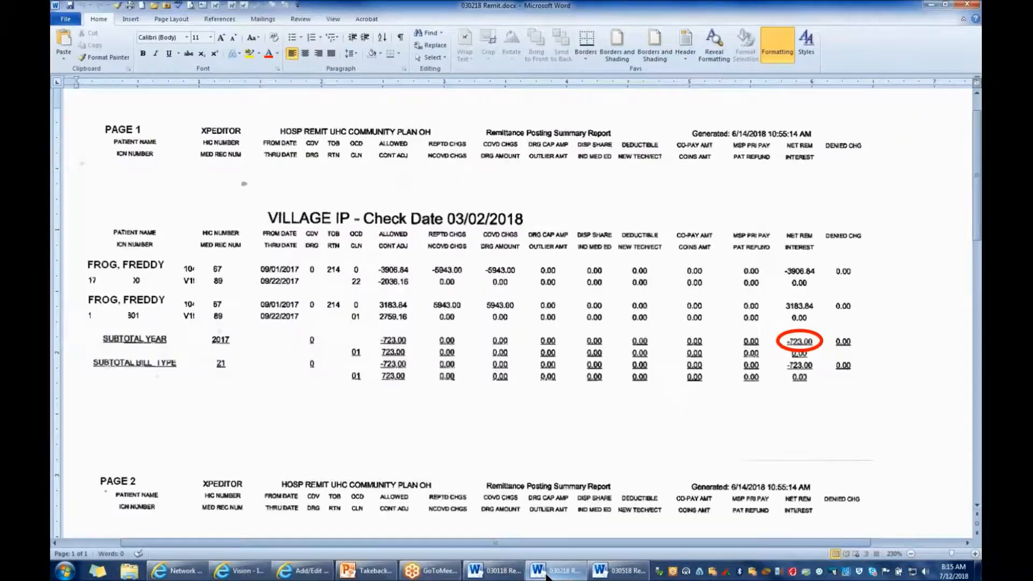
{"action": "left_click", "coordinate": [547, 573]}
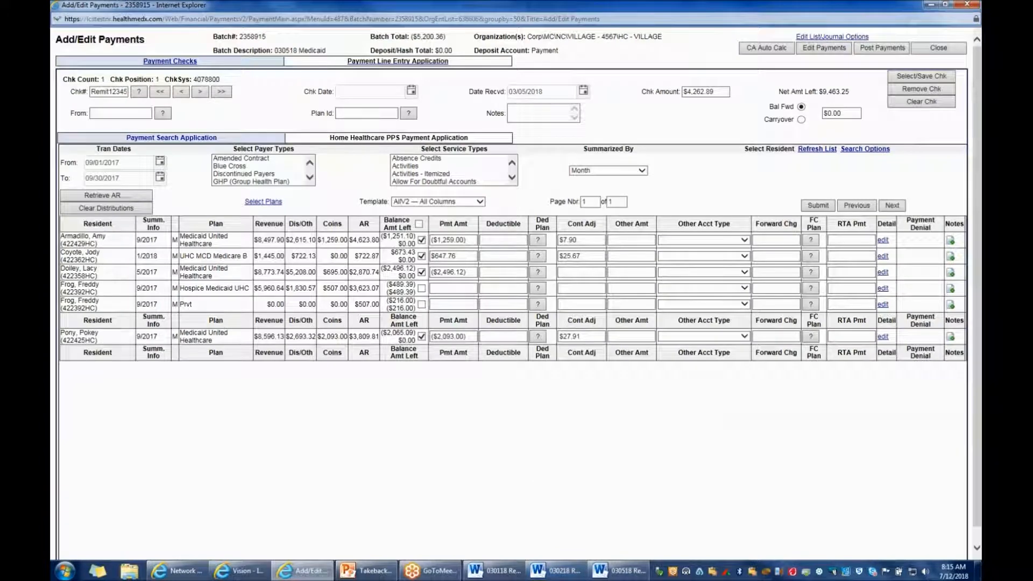
{"action": "left_click", "coordinate": [436, 289]}
{"action": "type", "text": "-723"}
{"action": "left_click", "coordinate": [636, 444]}
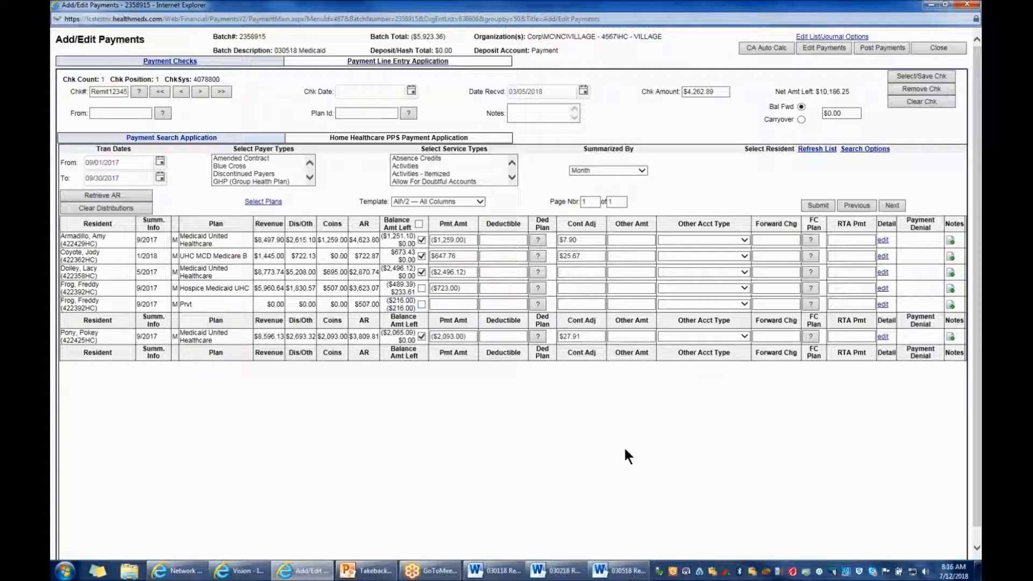
{"action": "left_click", "coordinate": [818, 204]}
Check the outpatient claims on the 03/02/2018 remit and set the payment entry's transaction date range from 12/01/2017 to 12/31/2017
{"action": "left_click", "coordinate": [549, 570]}
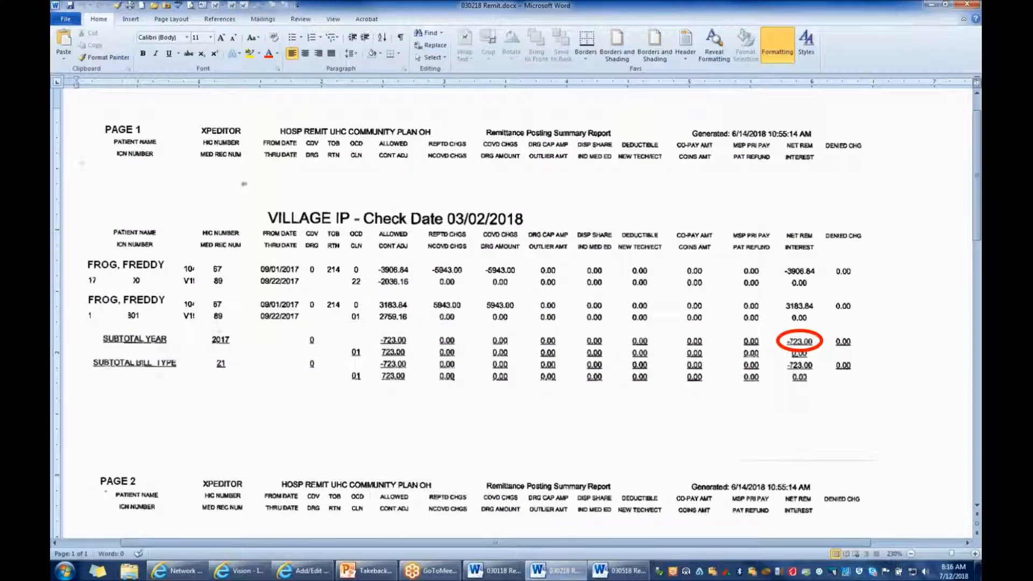
{"action": "scroll", "coordinate": [892, 415], "scroll_direction": "down", "scroll_amount": 5}
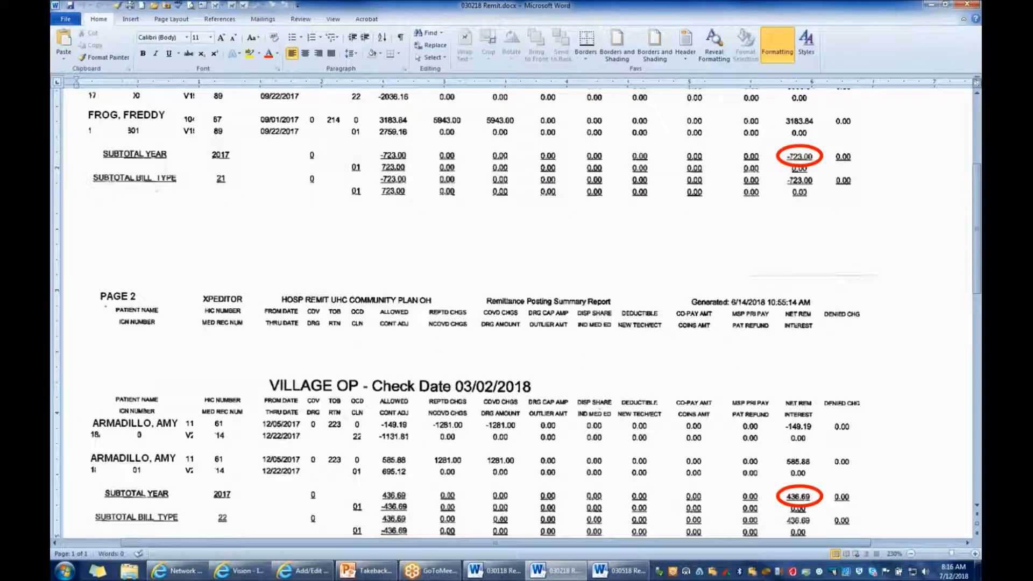
{"action": "scroll", "coordinate": [516, 312], "scroll_direction": "down", "scroll_amount": 1}
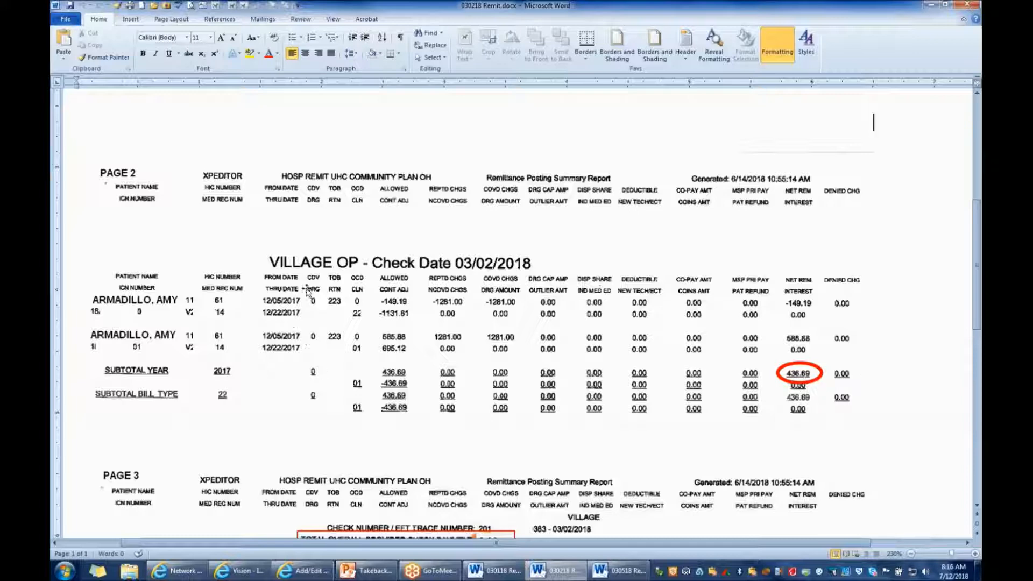
{"action": "left_click", "coordinate": [302, 570]}
{"action": "left_click_drag", "start_coordinate": [131, 163], "coordinate": [85, 163]}
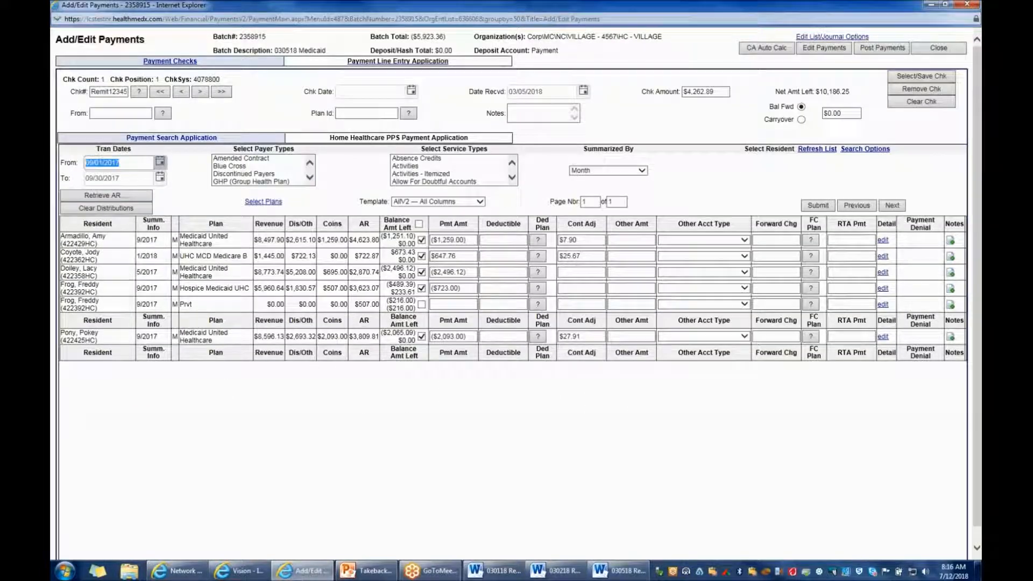
{"action": "type", "text": "12/01/2017"}
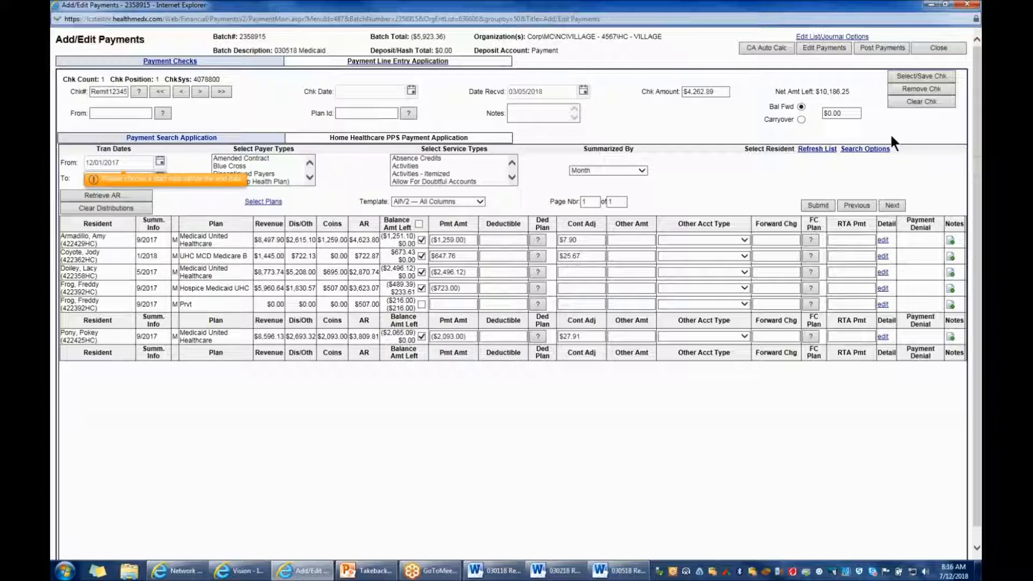
Search for the resident on the 03/02/2018 outpatient remit by last name and retrieve that resident's AR
{"action": "left_click", "coordinate": [867, 153]}
{"action": "type", "text": "a"}
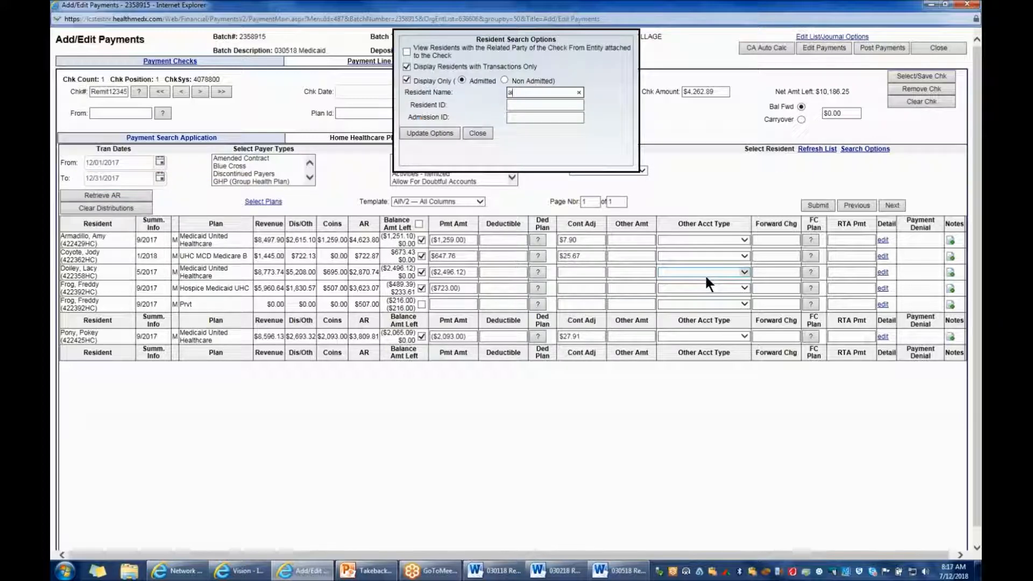
{"action": "type", "text": "rm"}
{"action": "left_click", "coordinate": [430, 134]}
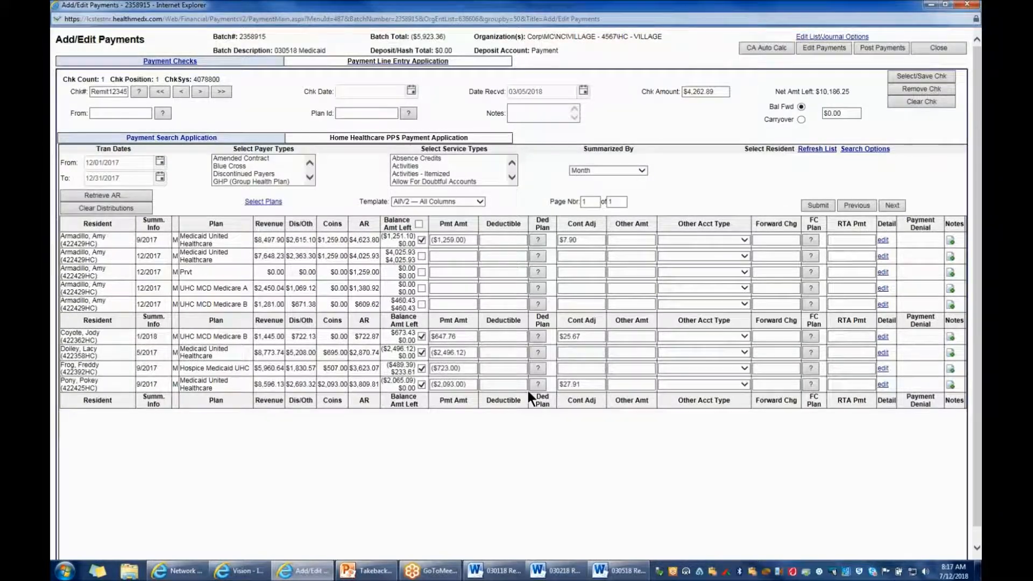
Enter the 03/02/2018 outpatient remit amount of 436.69 as the payment on the resident's 12/2017 UHC MCD Medicare B line
{"action": "key", "text": "alt+Tab"}
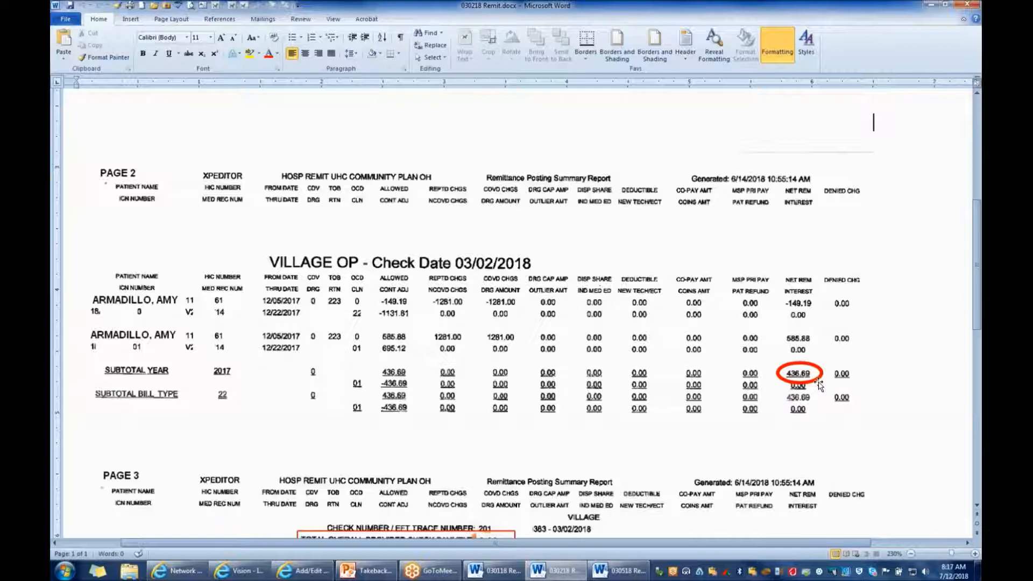
{"action": "left_click", "coordinate": [304, 571]}
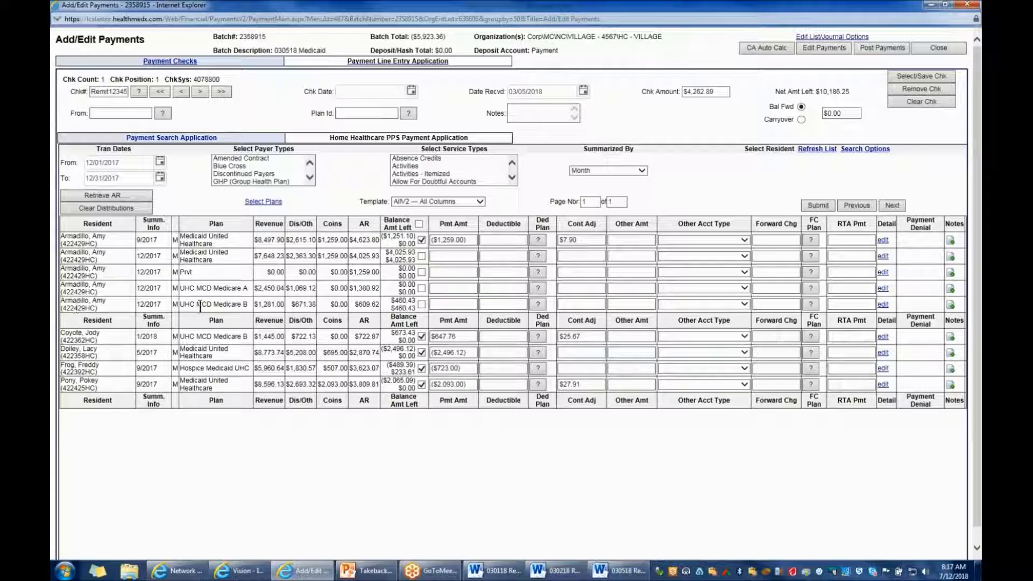
{"action": "left_click_drag", "start_coordinate": [192, 305], "coordinate": [379, 302]}
{"action": "left_click", "coordinate": [446, 305]}
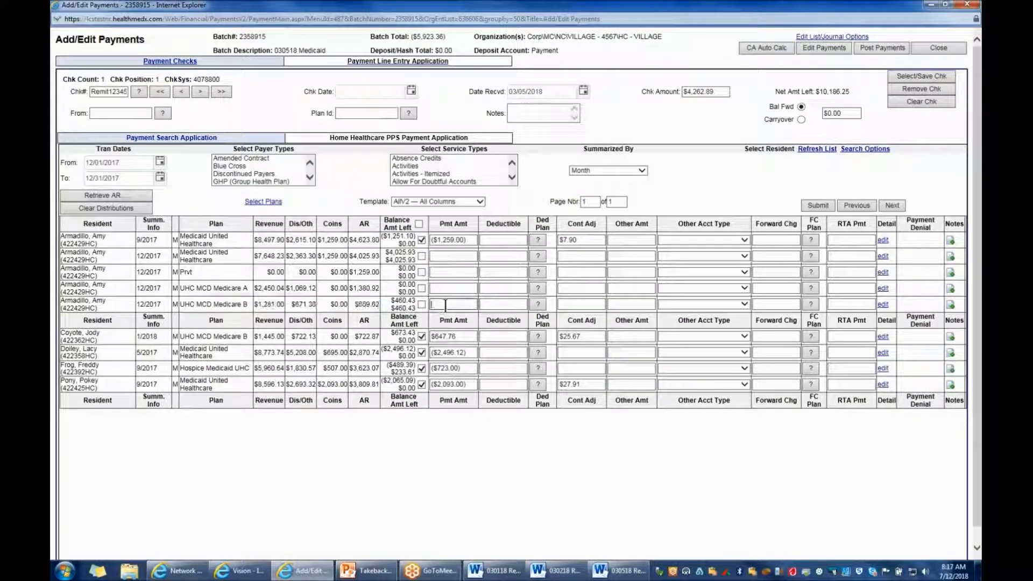
{"action": "type", "text": "438"}
{"action": "type", "text": ".69"}
{"action": "left_click", "coordinate": [511, 454]}
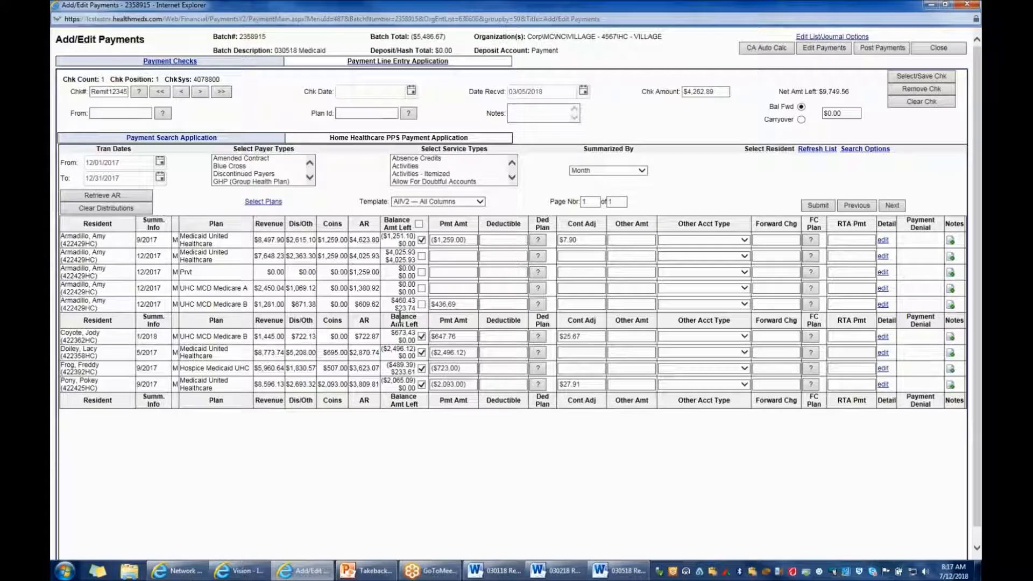
Enter a contractual adjustment of 23.74 on the resident's 12/2017 UHC MCD Medicare B line and submit it
{"action": "left_click", "coordinate": [581, 302]}
{"action": "type", "text": "23.74"}
{"action": "left_click", "coordinate": [816, 206]}
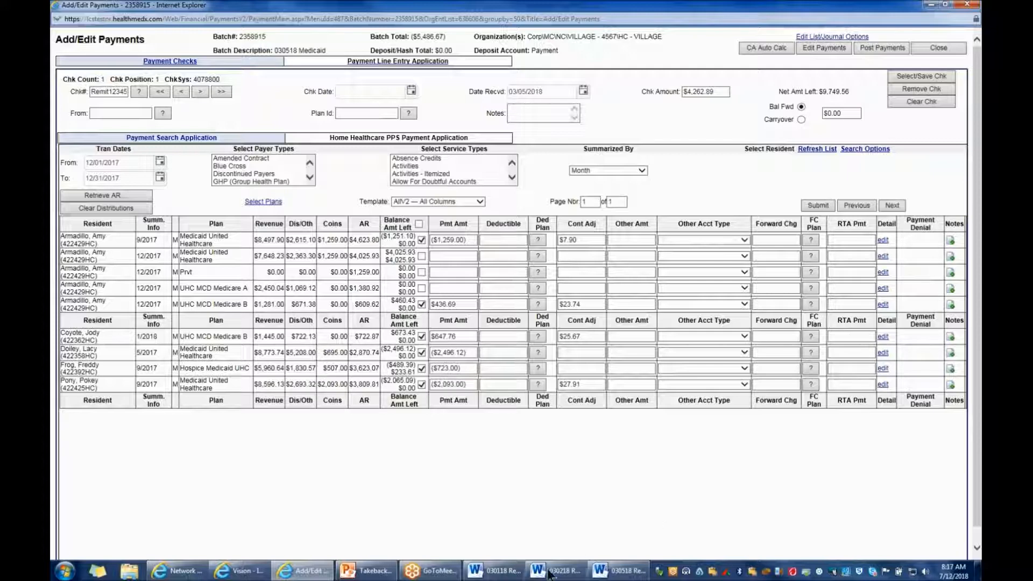
Review the totals page of the 03/02/2018 remit and examine the inpatient claims on the 03/05/2018 remit
{"action": "left_click", "coordinate": [568, 577]}
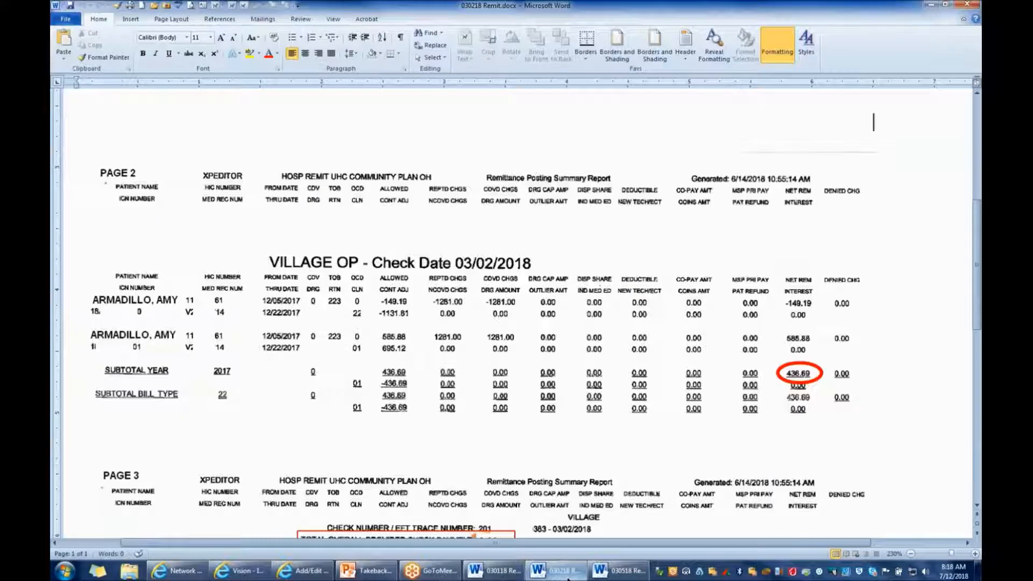
{"action": "scroll", "coordinate": [597, 290], "scroll_direction": "down", "scroll_amount": 3}
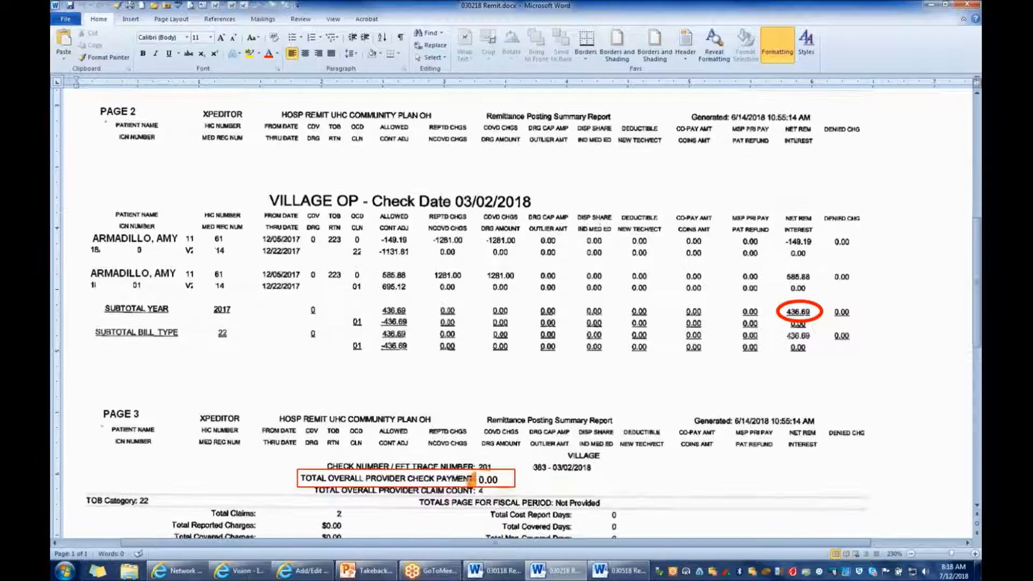
{"action": "scroll", "coordinate": [514, 312], "scroll_direction": "down", "scroll_amount": 2}
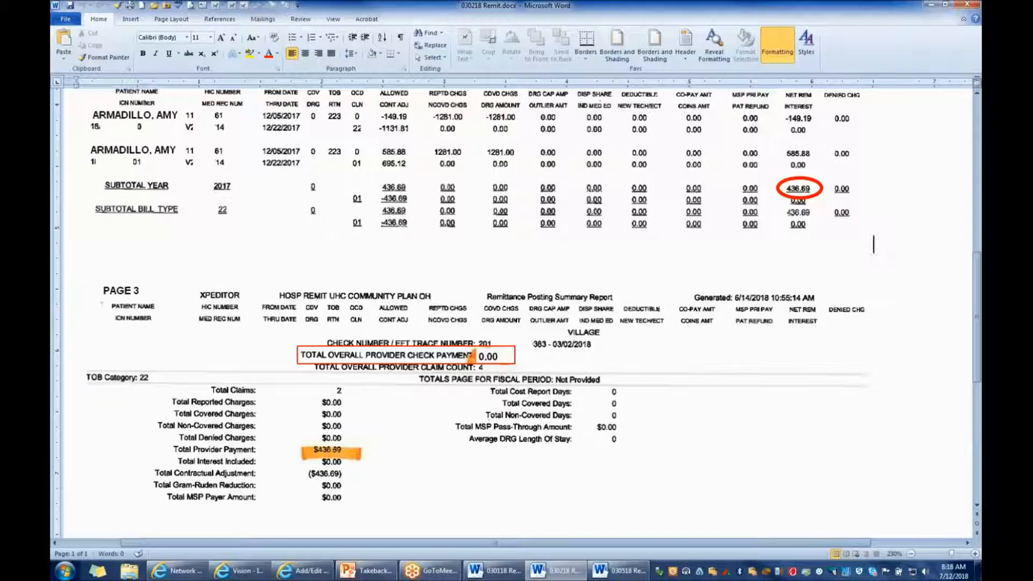
{"action": "left_click", "coordinate": [613, 575]}
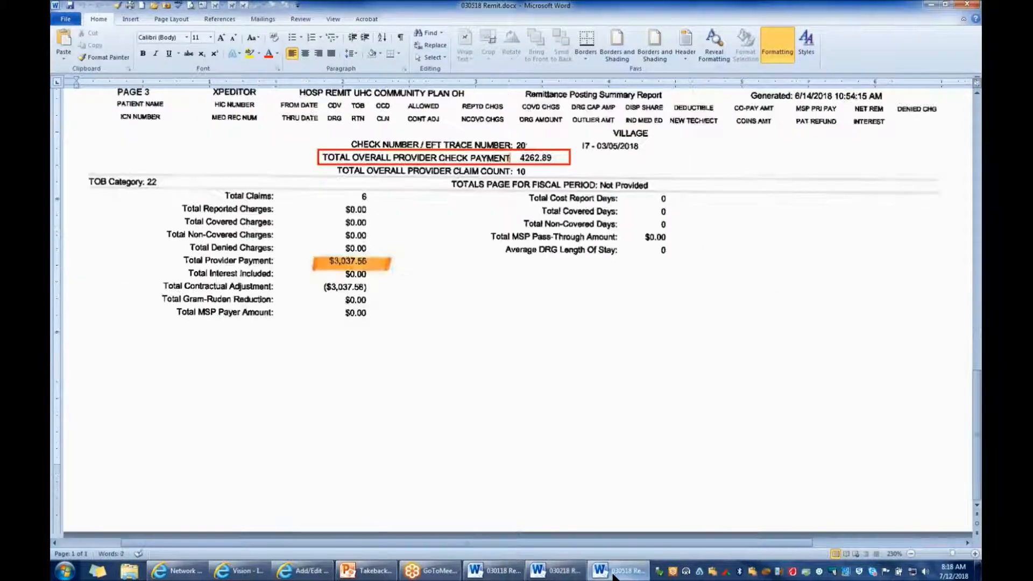
{"action": "left_click_drag", "start_coordinate": [977, 413], "coordinate": [979, 126]}
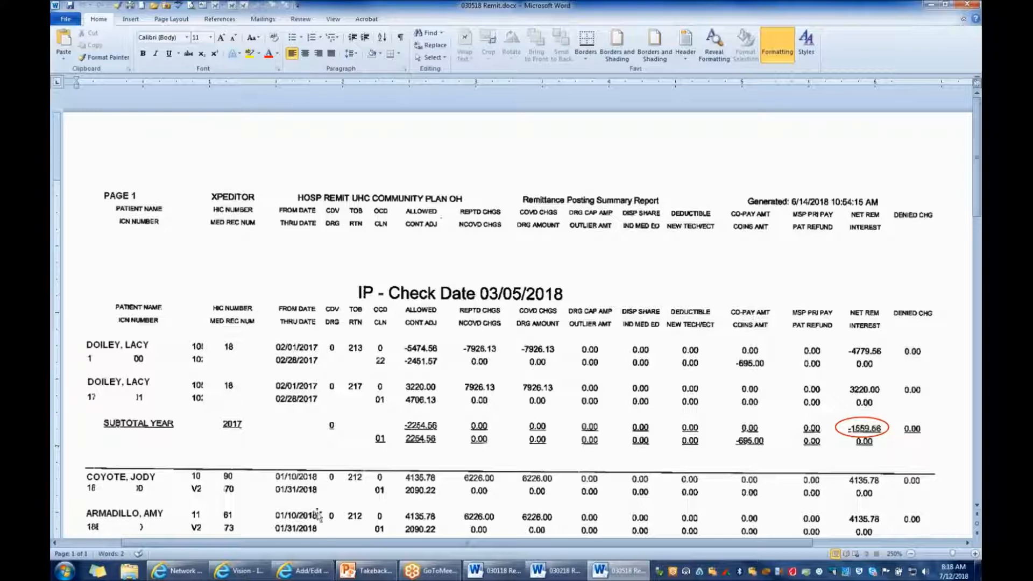
Return to the payment entry and set the transaction date range from 02/01/2018 to 02/28/2018
{"action": "left_click", "coordinate": [308, 574]}
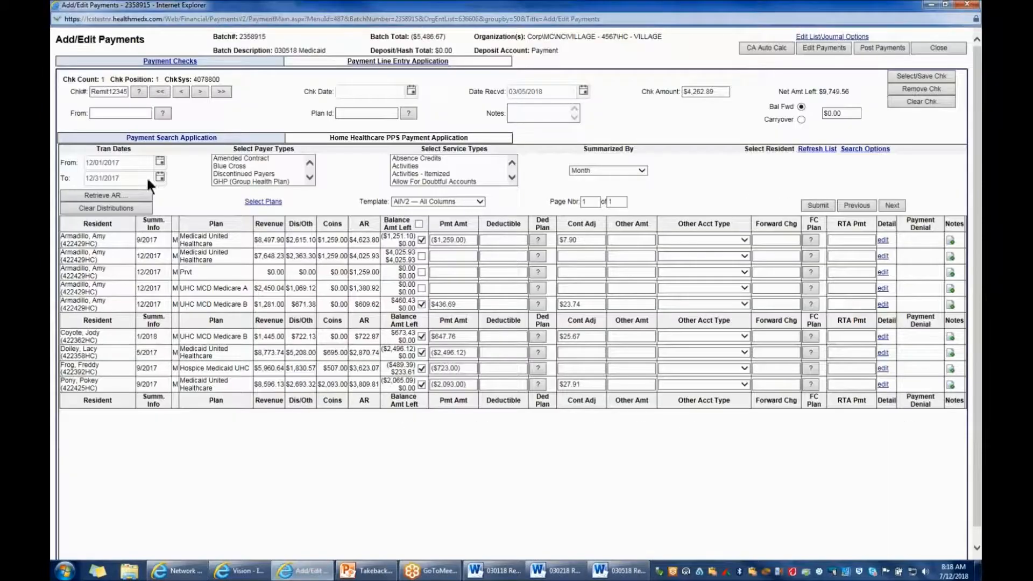
{"action": "double_click", "coordinate": [132, 165]}
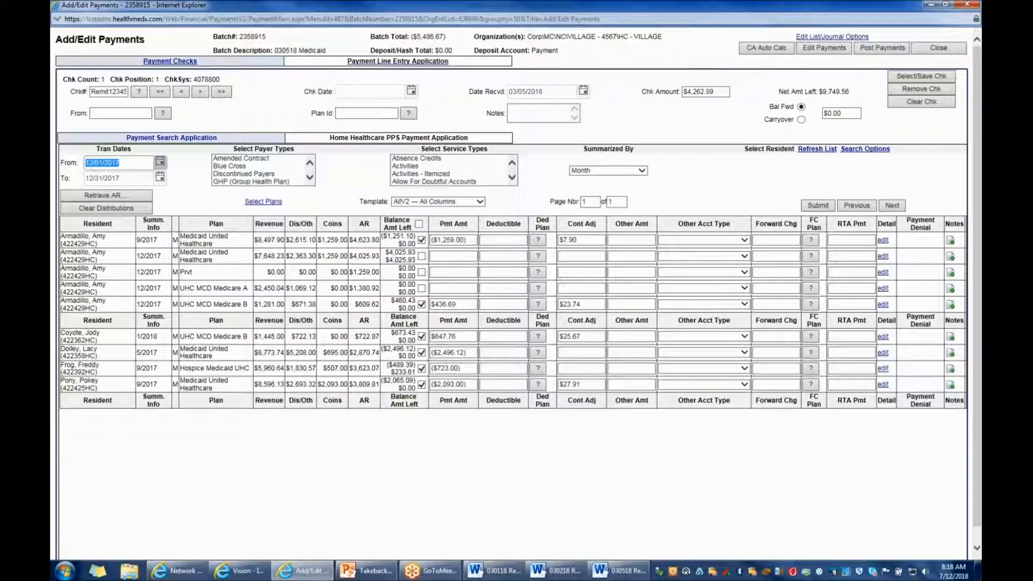
{"action": "left_click", "coordinate": [813, 208]}
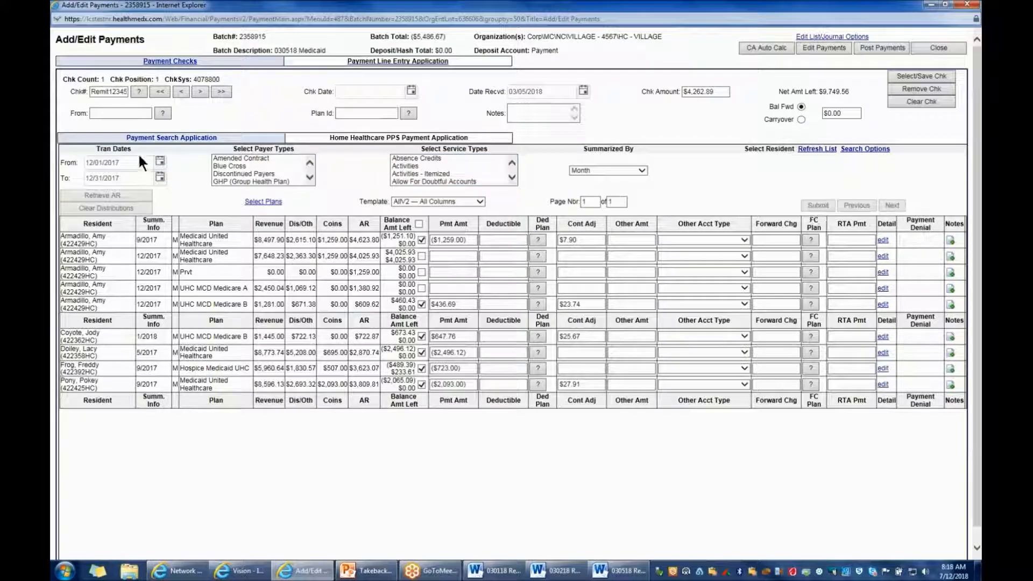
{"action": "left_click", "coordinate": [137, 162]}
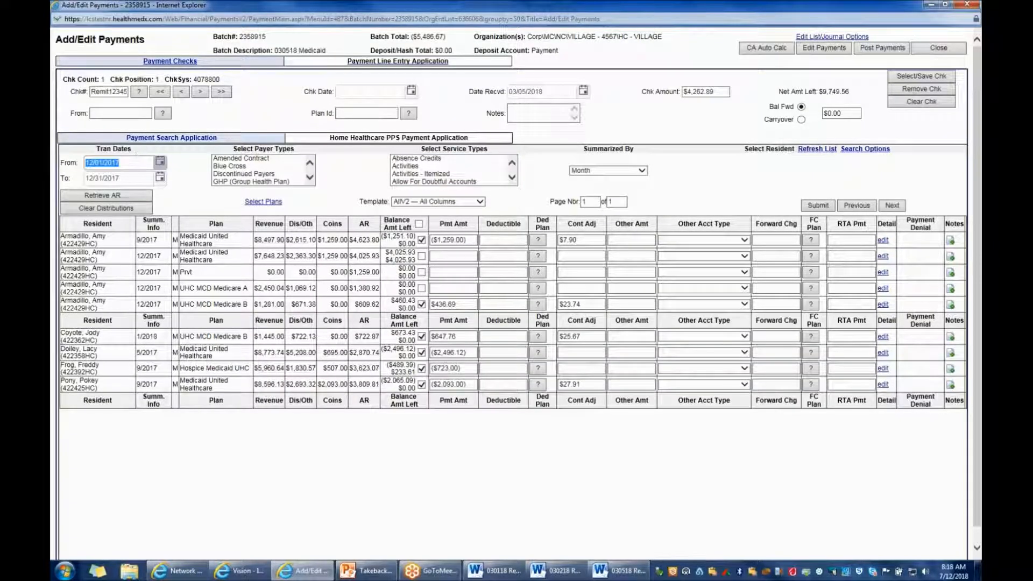
{"action": "type", "text": "020118"}
{"action": "key", "text": "Tab"}
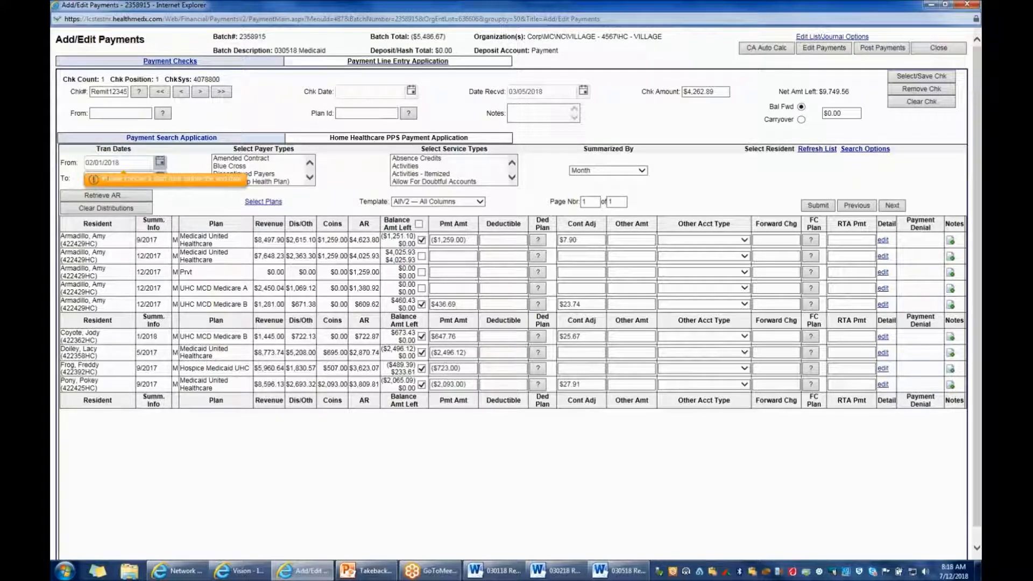
Search by last name for the first resident on the 03/05/2018 inpatient remit and retrieve that resident's AR
{"action": "left_click", "coordinate": [865, 149]}
{"action": "type", "text": "doi"}
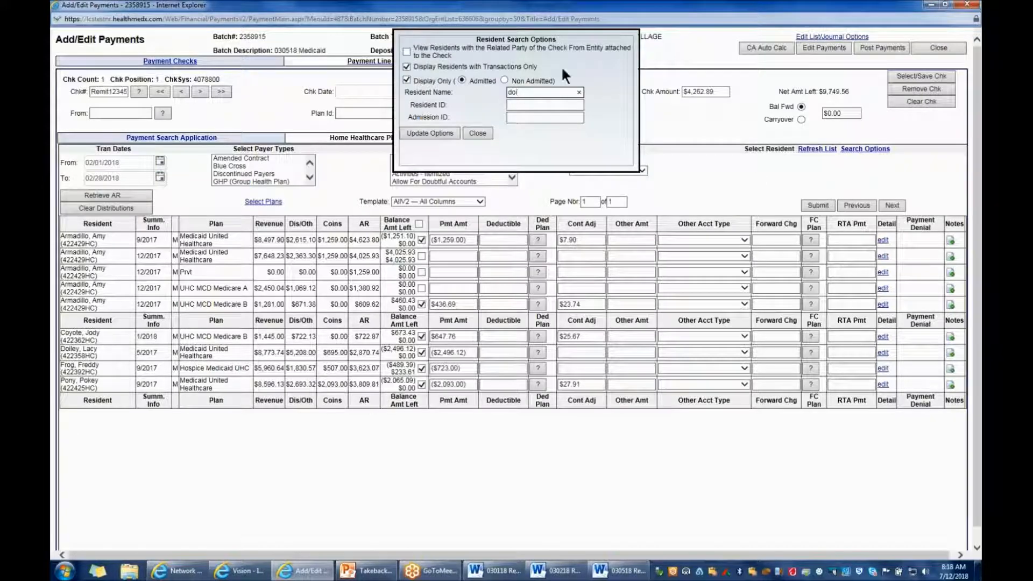
{"action": "left_click", "coordinate": [438, 133]}
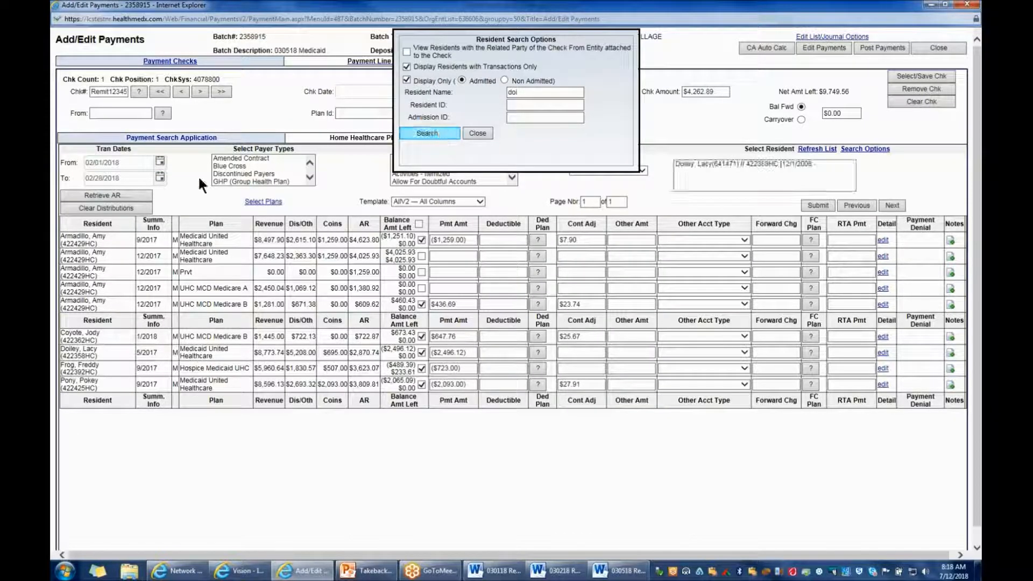
{"action": "left_click", "coordinate": [140, 192]}
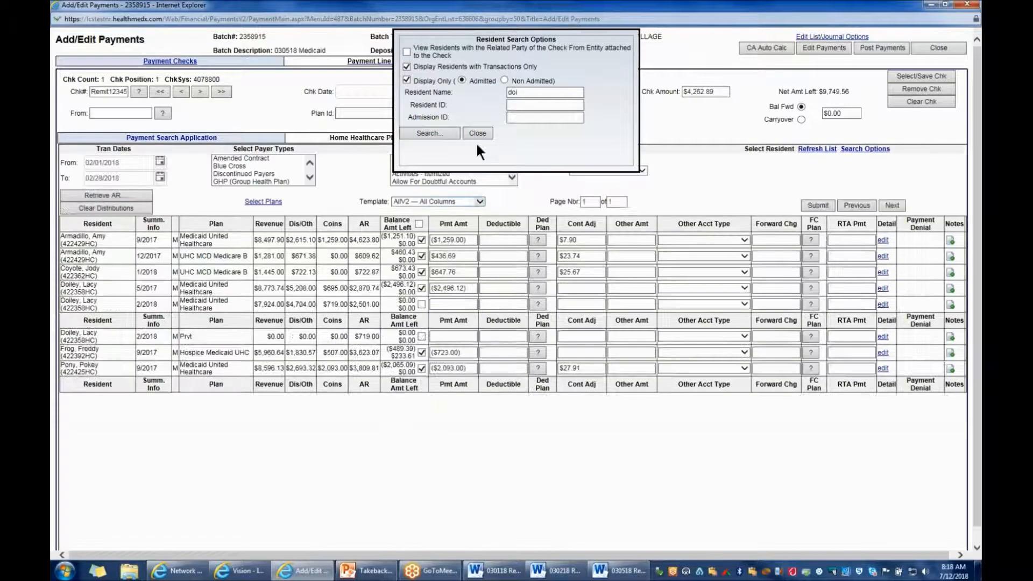
{"action": "left_click", "coordinate": [477, 133]}
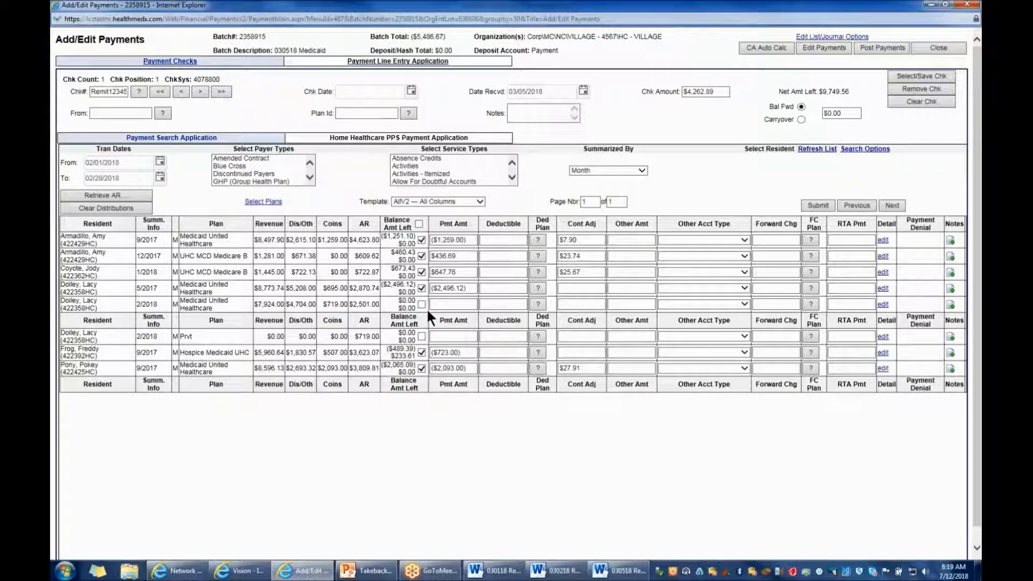
Enter the 03/05/2018 remit takeback as a payment of -1559.68 on the resident's 2/2018 Medicaid United Healthcare line and submit it
{"action": "key", "text": "alt+Tab"}
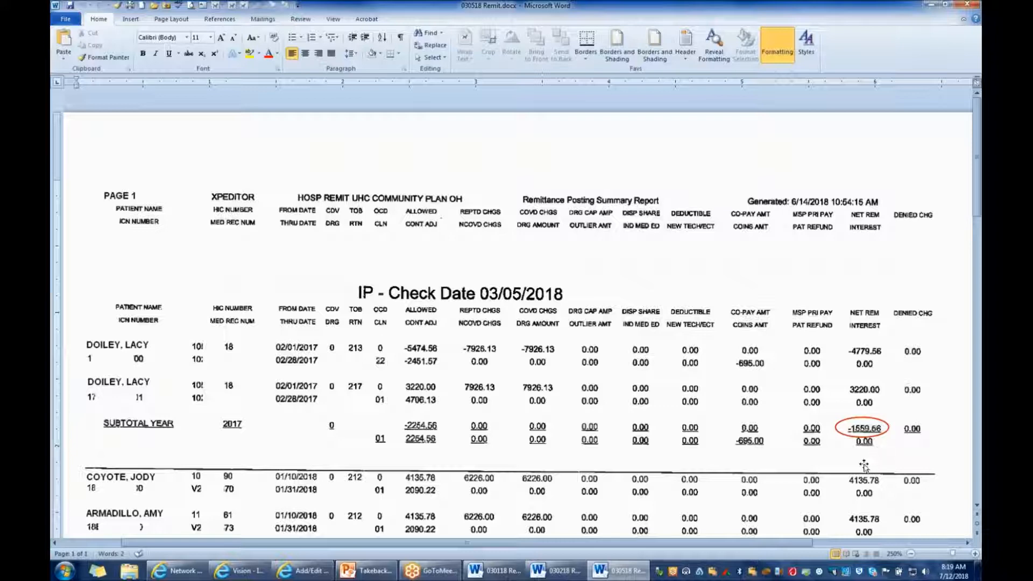
{"action": "left_click", "coordinate": [308, 571]}
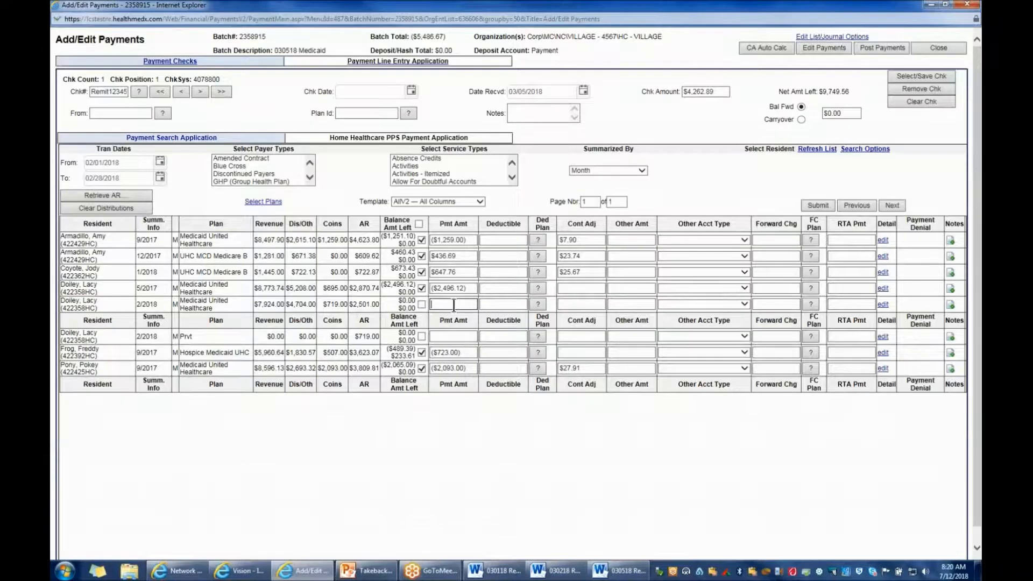
{"action": "type", "text": "1559.56"}
{"action": "type", "text": "68"}
{"action": "left_click", "coordinate": [627, 573]}
{"action": "left_click", "coordinate": [431, 304]}
{"action": "type", "text": "-"}
{"action": "key", "text": "Tab"}
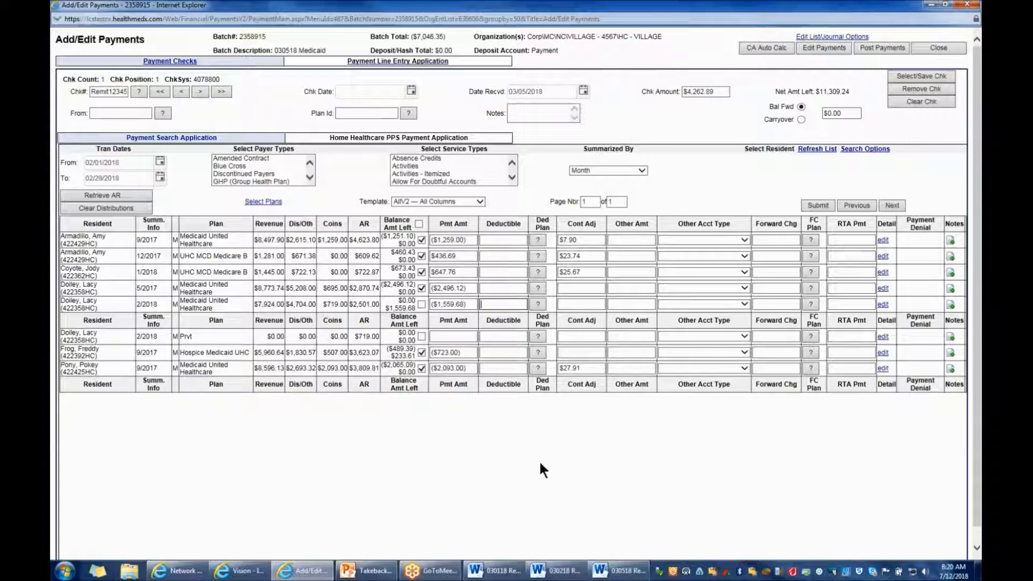
{"action": "left_click", "coordinate": [817, 204]}
Examine the January 2018 inpatient claims on the 03/05/2018 remit and compare them with the check's net amount left
{"action": "left_click", "coordinate": [625, 575]}
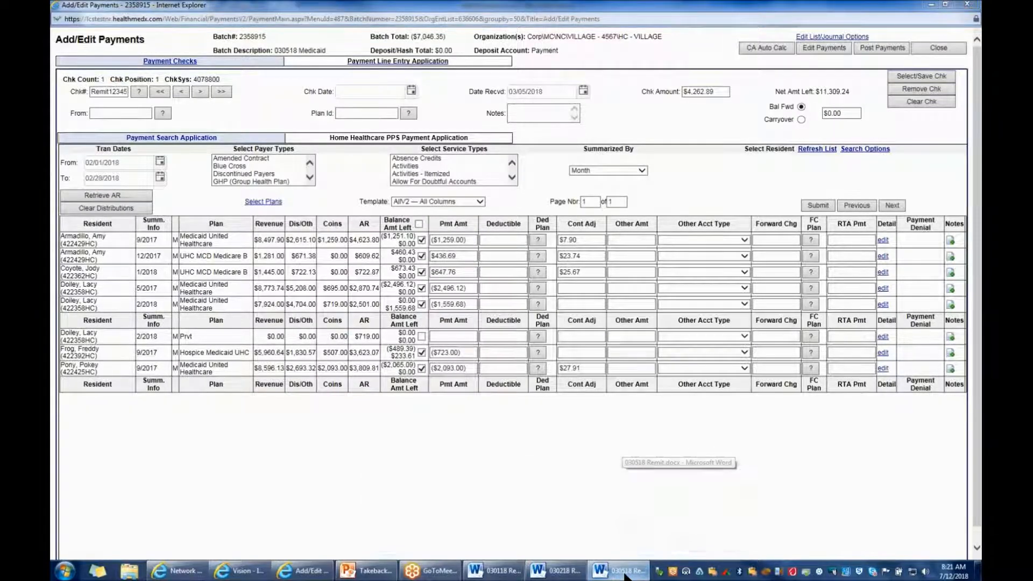
{"action": "scroll", "coordinate": [917, 327], "scroll_direction": "up", "scroll_amount": 8}
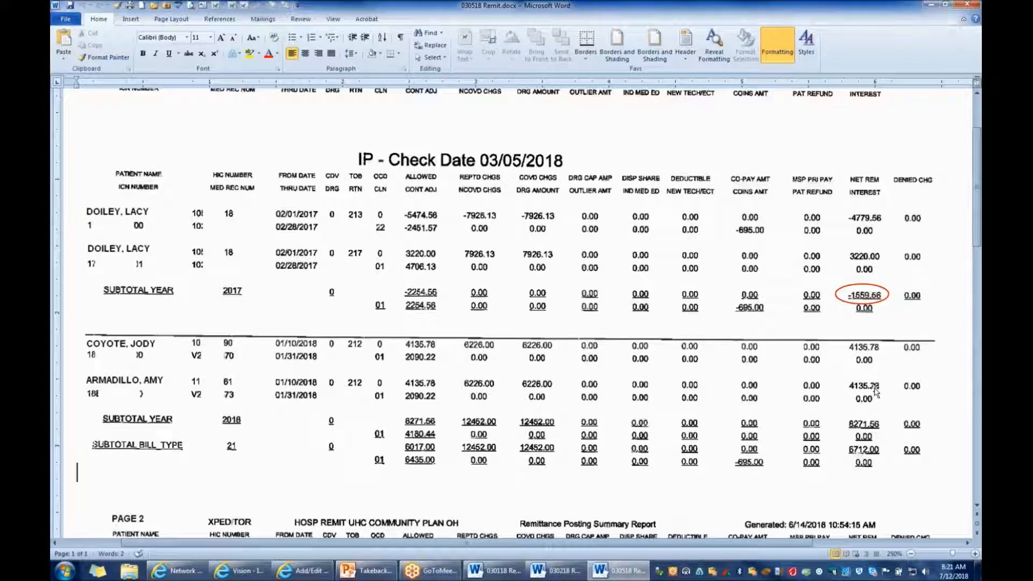
{"action": "mouse_move", "coordinate": [315, 576]}
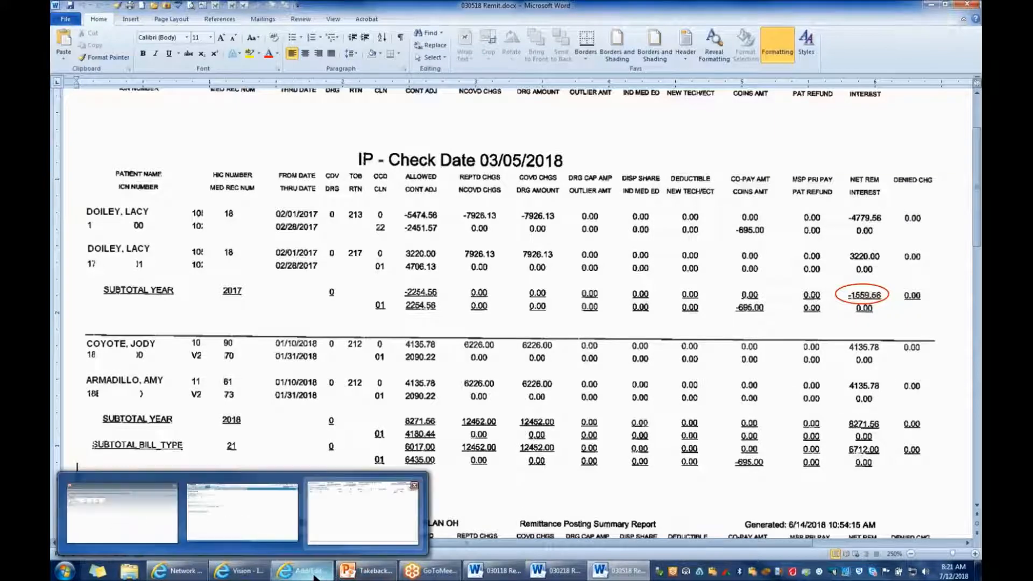
{"action": "left_click", "coordinate": [316, 576]}
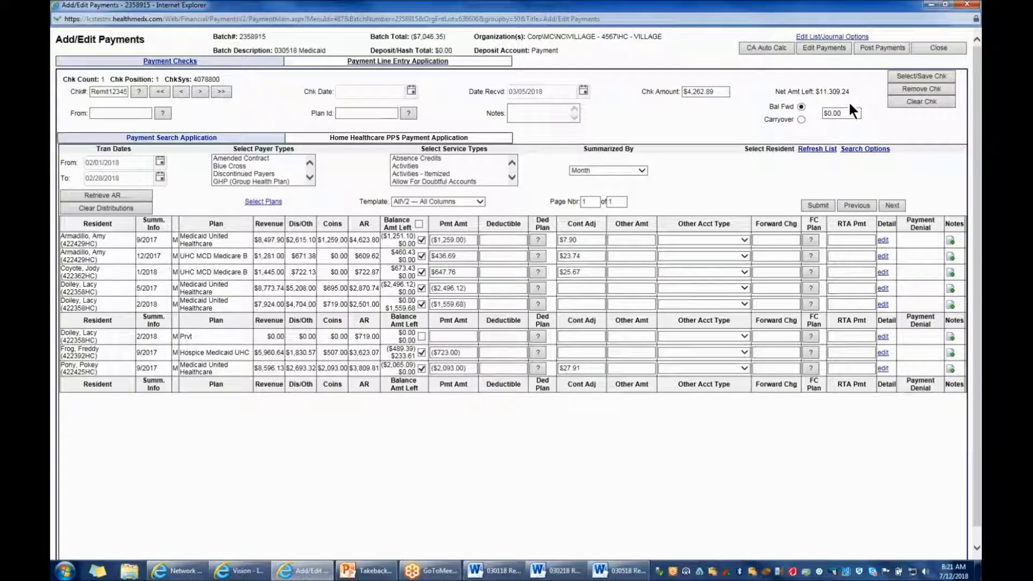
{"action": "left_click", "coordinate": [619, 572]}
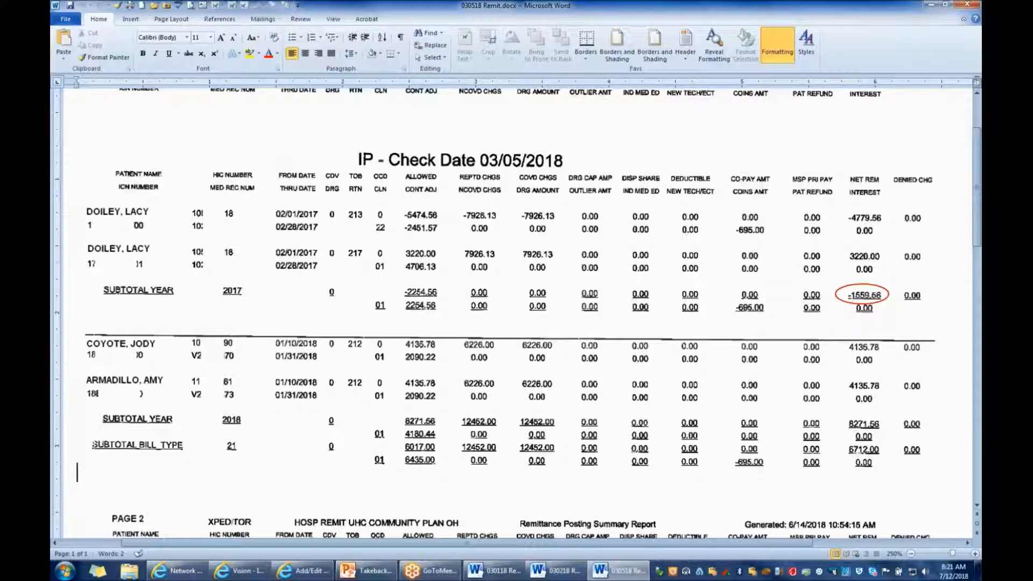
Return to the payment entry and set the transaction date range from 01/01/2018 to 01/31/2018
{"action": "left_click", "coordinate": [302, 572]}
{"action": "left_click_drag", "start_coordinate": [121, 162], "coordinate": [70, 164]}
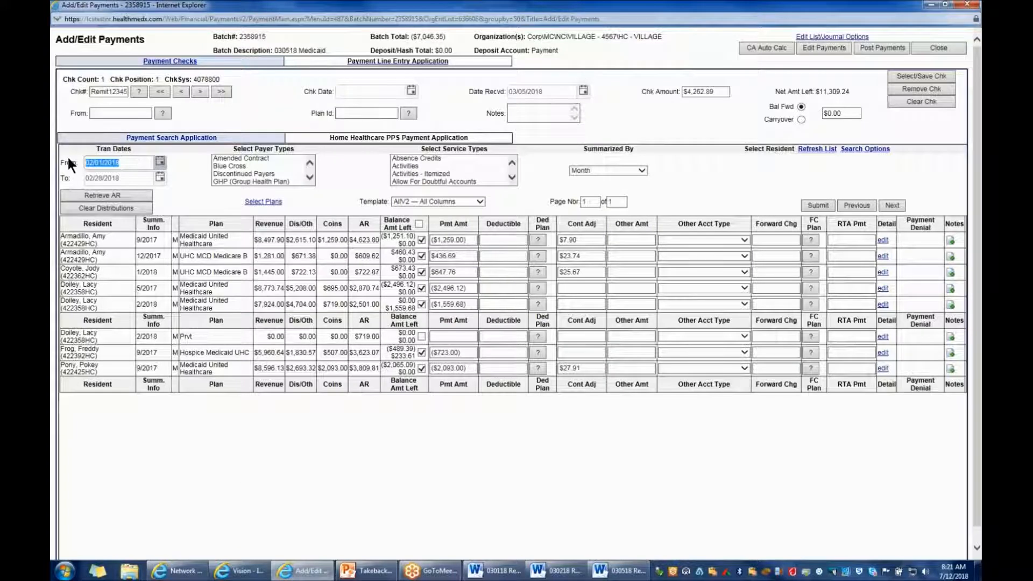
{"action": "type", "text": "01012018"}
{"action": "key", "text": "Tab"}
{"action": "type", "text": "01/31/18"}
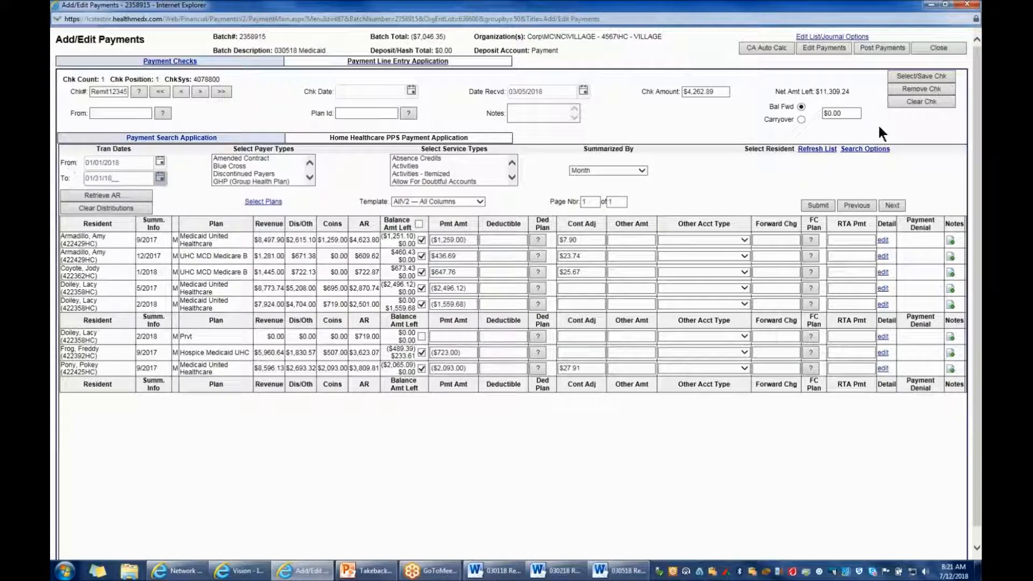
Search by last name for the resident on the first January 2018 inpatient claim and retrieve that resident's AR
{"action": "left_click", "coordinate": [865, 149]}
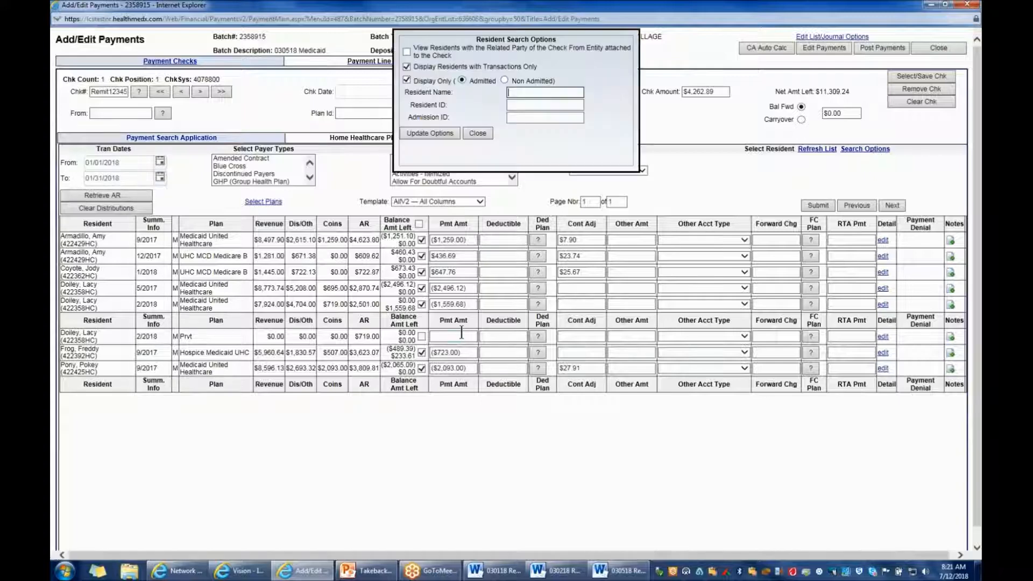
{"action": "type", "text": "coy"}
{"action": "left_click", "coordinate": [419, 134]}
{"action": "left_click", "coordinate": [102, 193]}
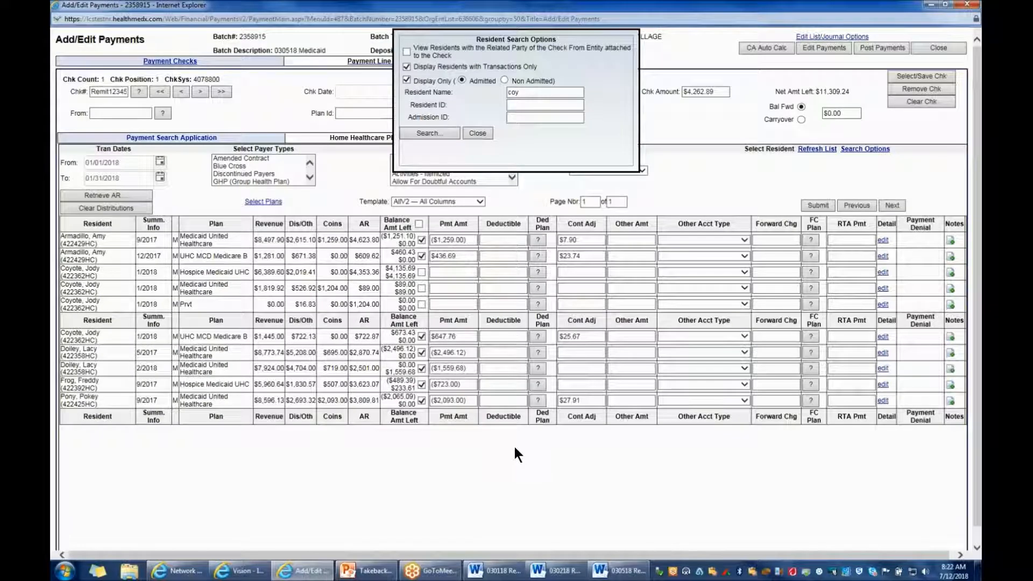
Enter a 4135.78 payment and a -0.09 contractual adjustment on the resident's 1/2018 Hospice Medicaid UHC line and submit them
{"action": "left_click", "coordinate": [624, 571]}
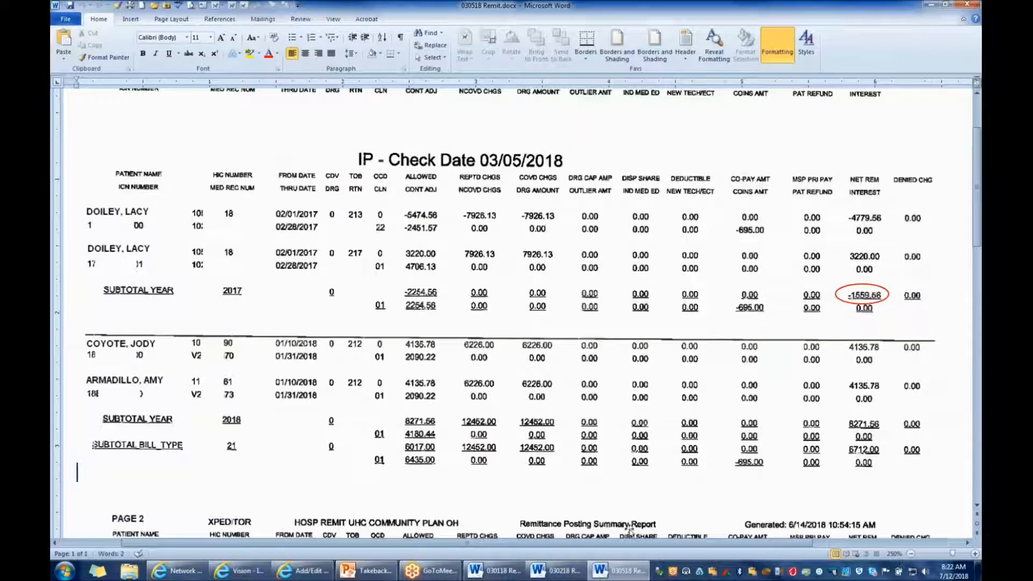
{"action": "left_click", "coordinate": [304, 571]}
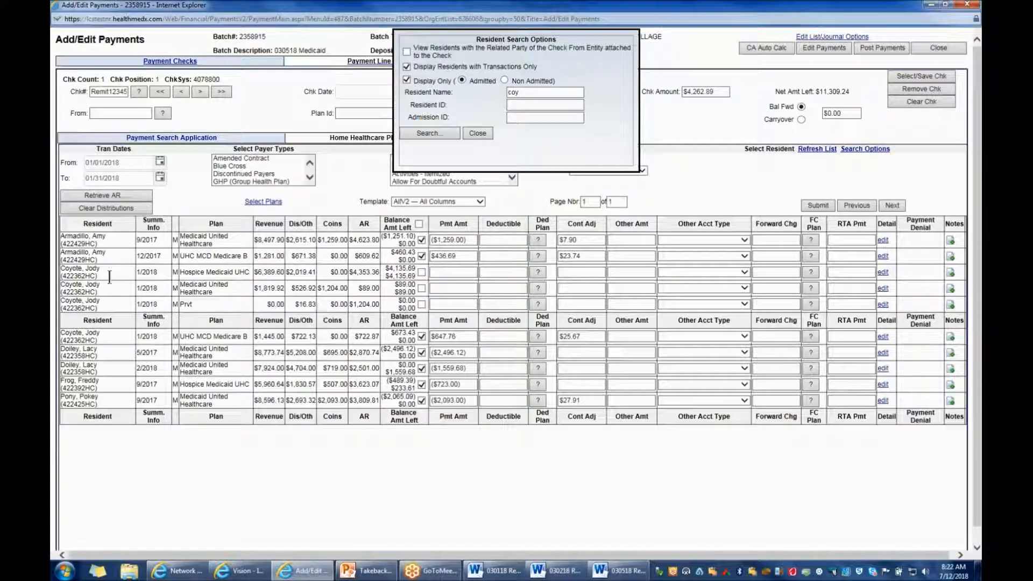
{"action": "left_click", "coordinate": [421, 272]}
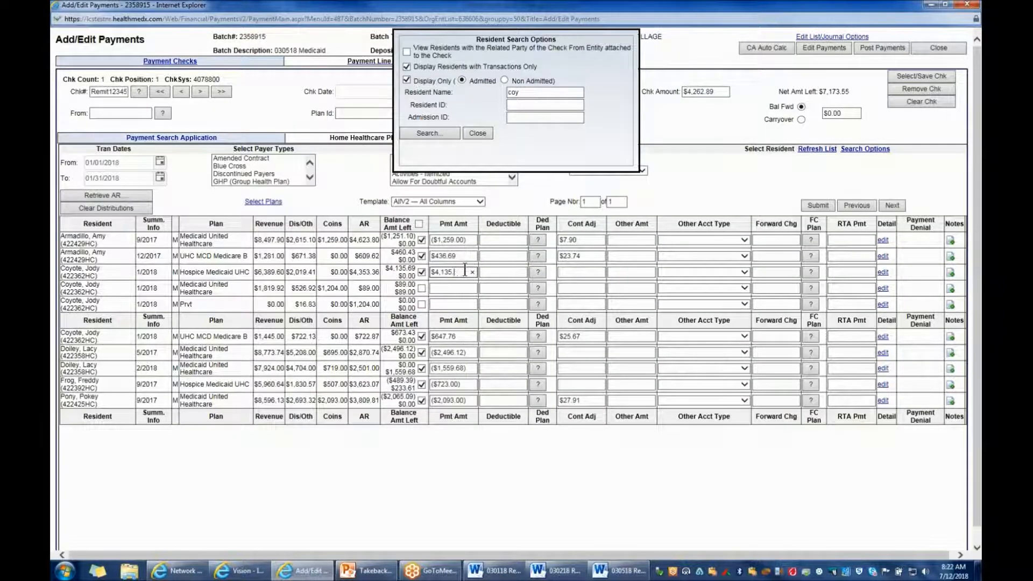
{"action": "left_click", "coordinate": [695, 173]}
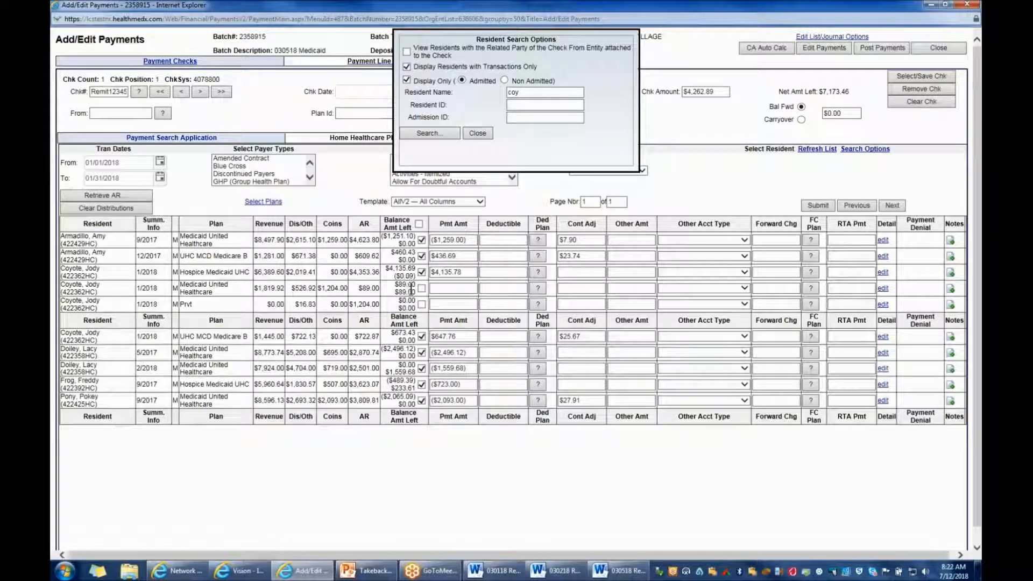
{"action": "left_click", "coordinate": [567, 271]}
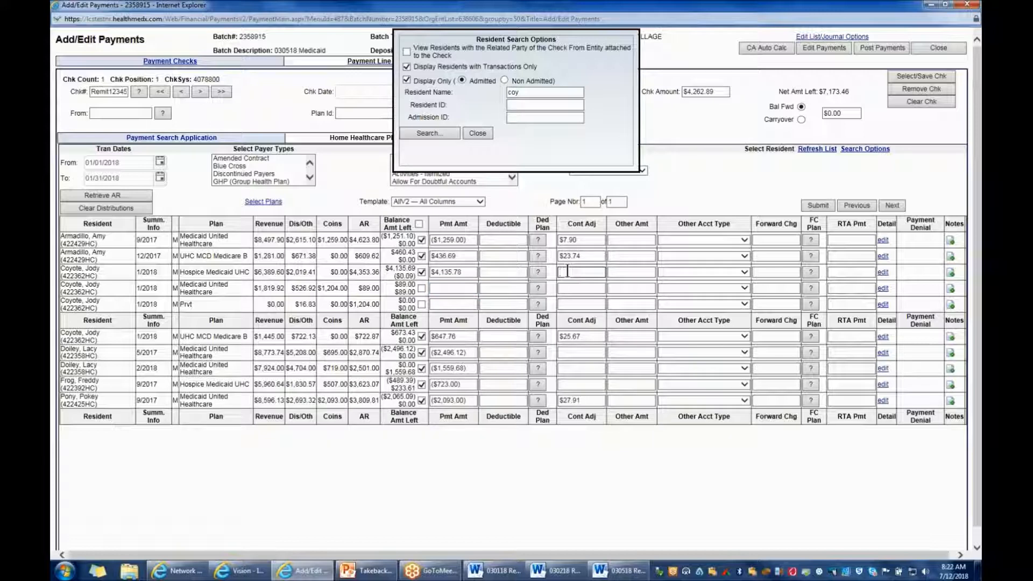
{"action": "type", "text": "-.09"}
{"action": "left_click", "coordinate": [757, 179]}
{"action": "left_click", "coordinate": [819, 205]}
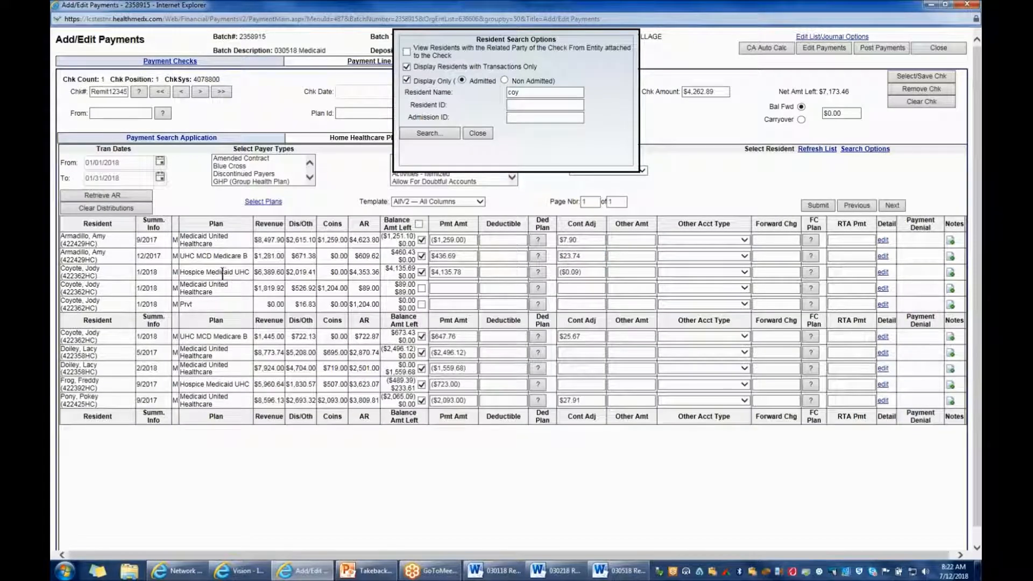
Search by last name for the resident on the second January 2018 inpatient claim and retrieve that resident's AR
{"action": "left_click_drag", "start_coordinate": [532, 95], "coordinate": [488, 94]}
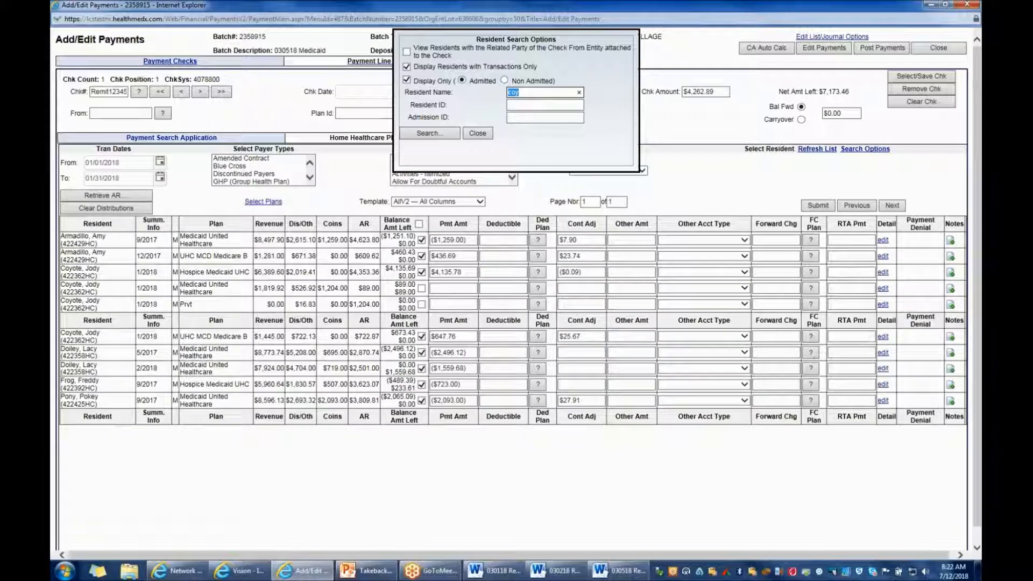
{"action": "type", "text": "arm"}
{"action": "left_click", "coordinate": [409, 133]}
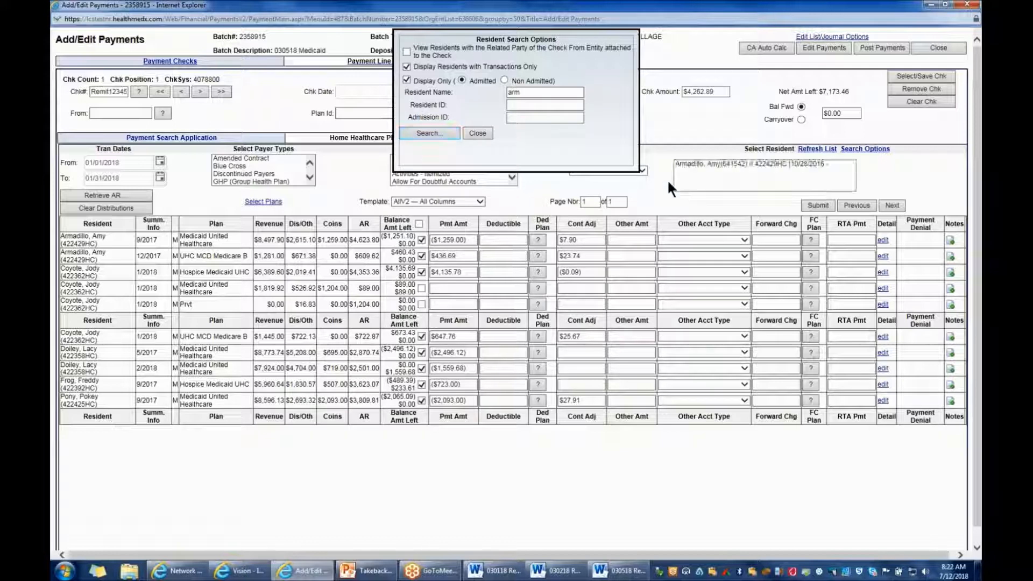
{"action": "left_click", "coordinate": [129, 195]}
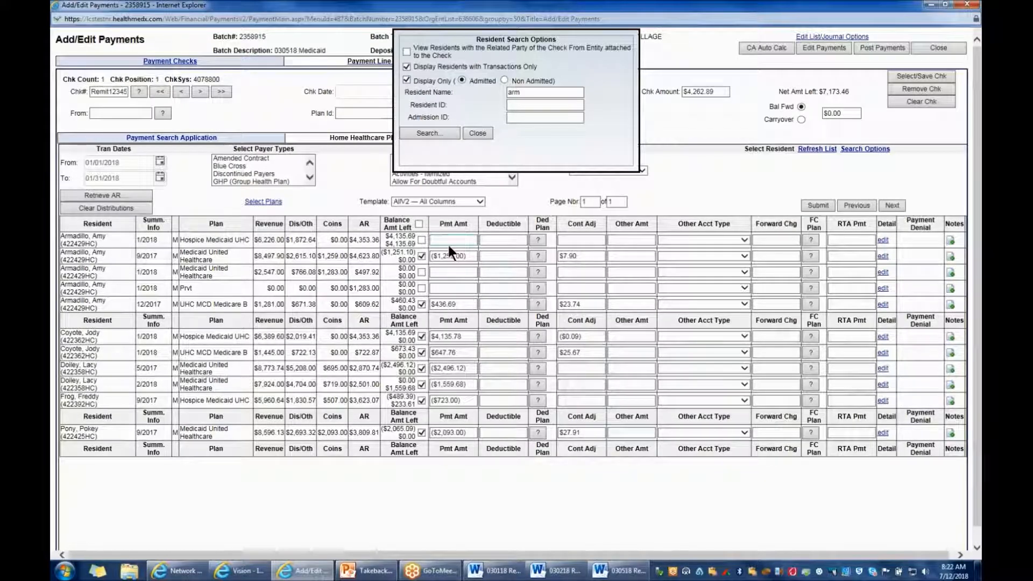
Apply a 4135.78 payment and a -0.09 contractual adjustment to the second inpatient resident's 1/2018 Hospice Medicaid UHC line and submit them
{"action": "left_click", "coordinate": [422, 239]}
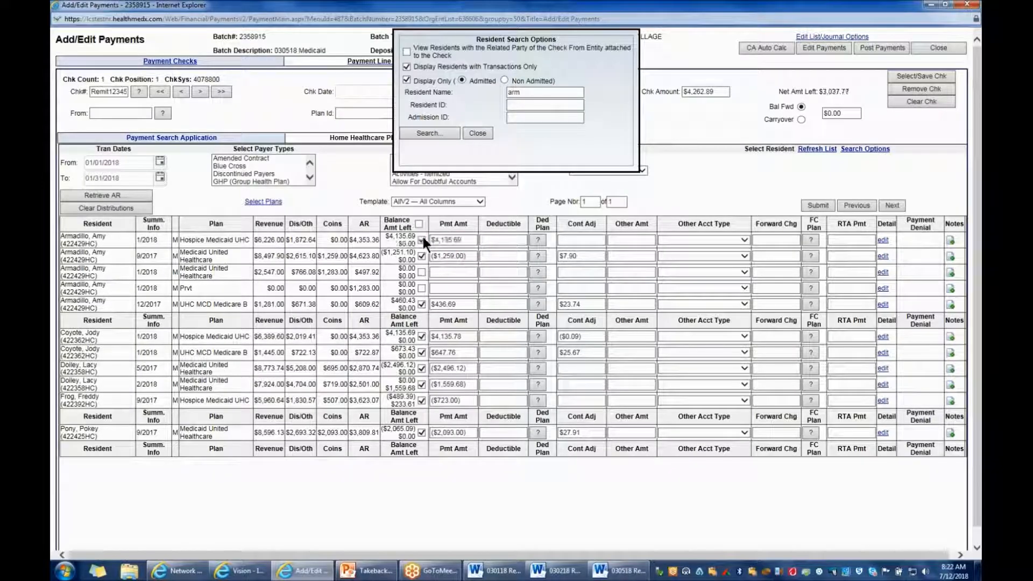
{"action": "left_click", "coordinate": [463, 241]}
{"action": "key", "text": "BackSpace"}
{"action": "key", "text": "BackSpace"}
{"action": "type", "text": "78"}
{"action": "left_click", "coordinate": [579, 239]}
{"action": "type", "text": "-.09"}
{"action": "key", "text": "Tab"}
{"action": "left_click", "coordinate": [818, 206]}
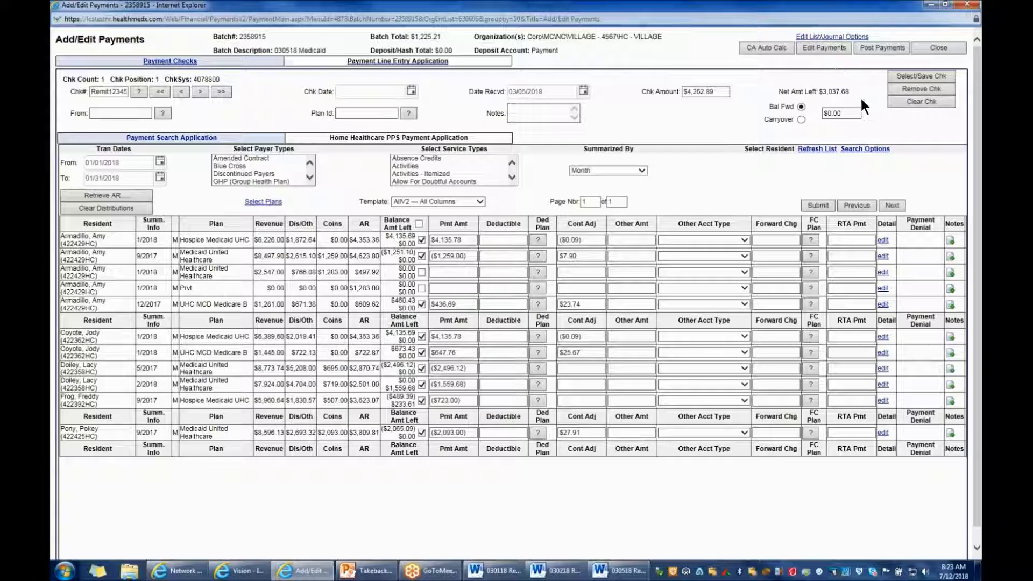
Examine the December 2017 claims and handwritten net amounts in the Village OP section of the 03/05/2018 remit
{"action": "left_click", "coordinate": [618, 573]}
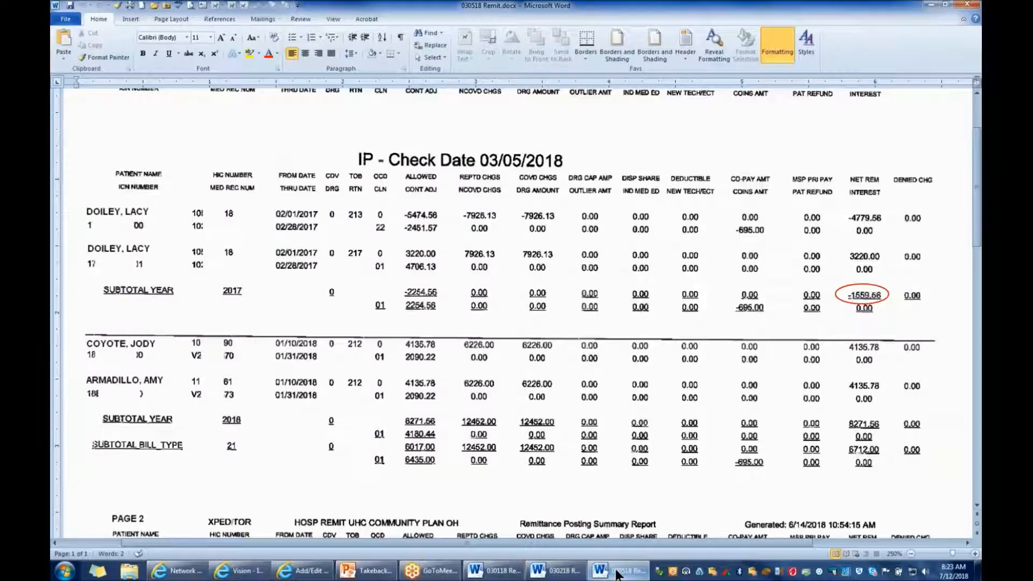
{"action": "scroll", "coordinate": [280, 430], "scroll_direction": "down", "scroll_amount": 3}
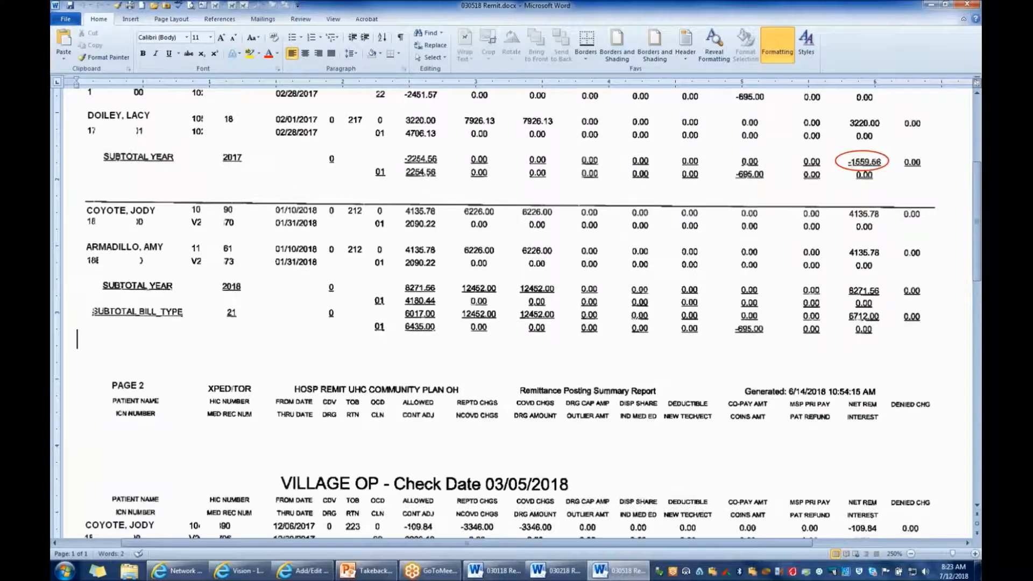
{"action": "scroll", "coordinate": [516, 312], "scroll_direction": "down", "scroll_amount": 4}
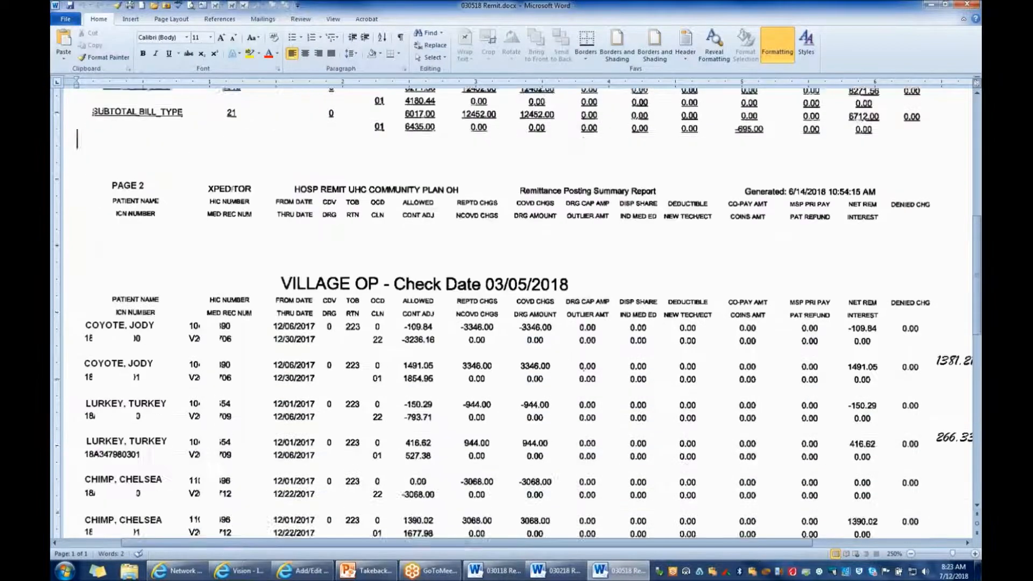
{"action": "scroll", "coordinate": [517, 312], "scroll_direction": "down", "scroll_amount": 1}
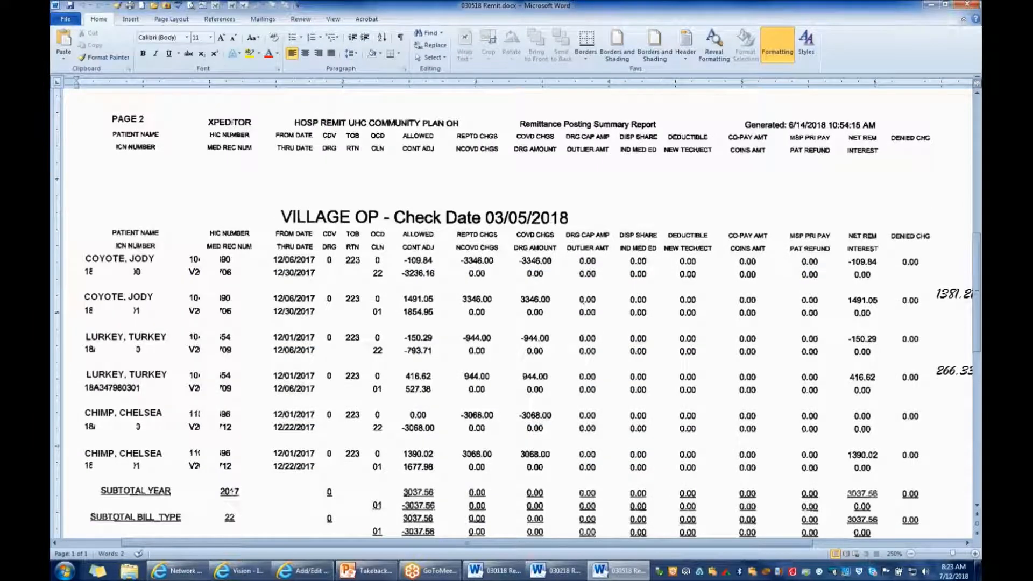
{"action": "scroll", "coordinate": [597, 476], "scroll_direction": "down", "scroll_amount": 2}
{"action": "left_click_drag", "start_coordinate": [686, 541], "coordinate": [702, 544]}
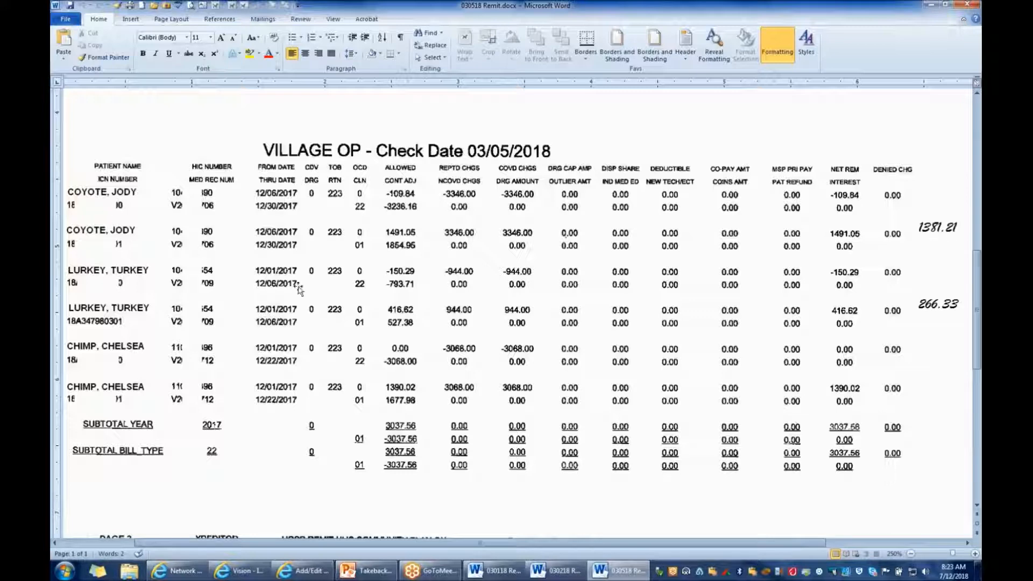
Return to the payment entry and set the transaction date range from 12/01/2017 to 12/31/2017
{"action": "left_click", "coordinate": [304, 571]}
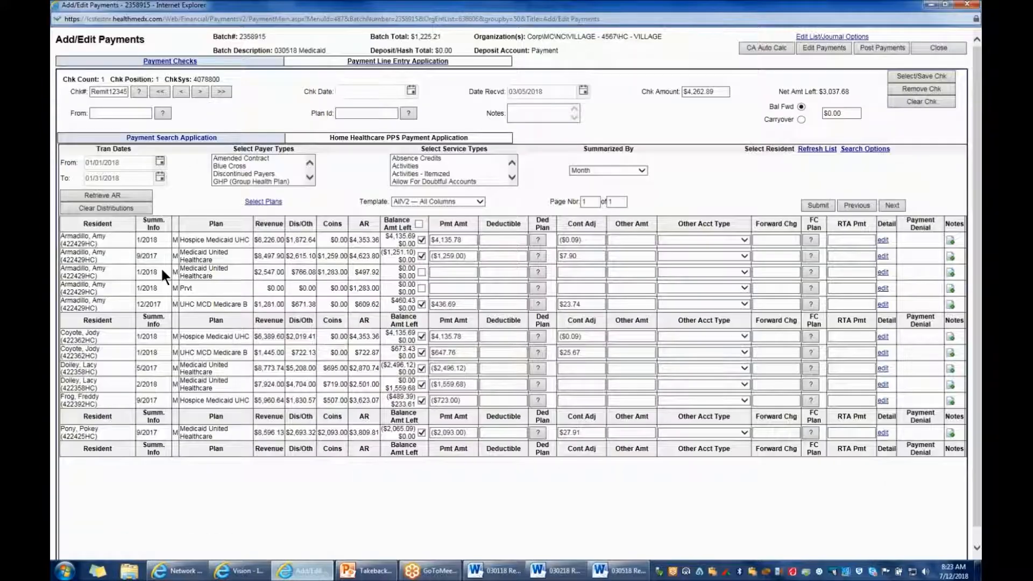
{"action": "left_click", "coordinate": [127, 162]}
{"action": "type", "text": "12/01/2017"}
{"action": "key", "text": "Tab"}
{"action": "type", "text": "12/31/17"}
Search by last name for the first resident on the 03/05/2018 outpatient remit and retrieve that resident's AR
{"action": "left_click", "coordinate": [864, 150]}
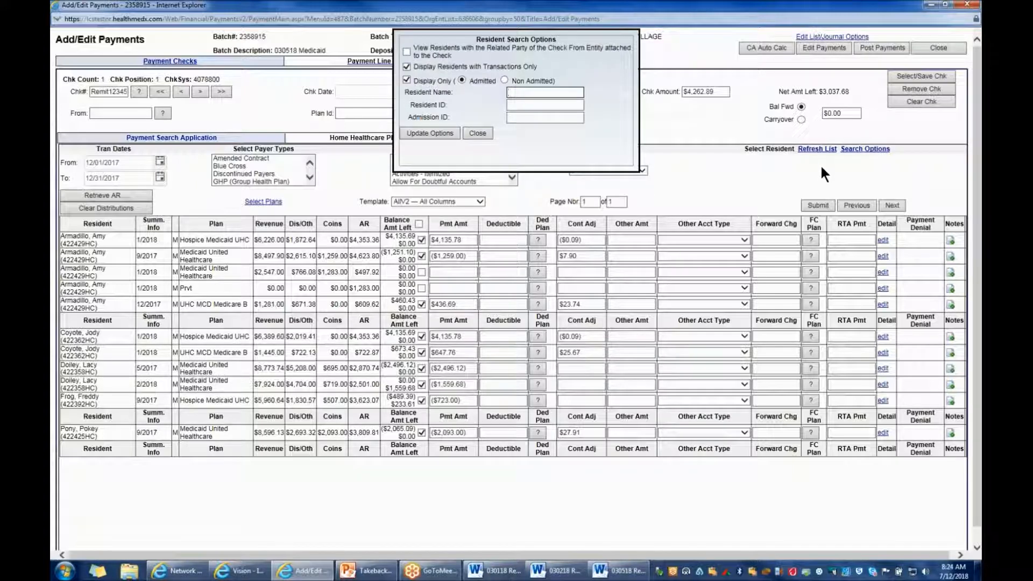
{"action": "type", "text": "coy"}
{"action": "left_click", "coordinate": [450, 131]}
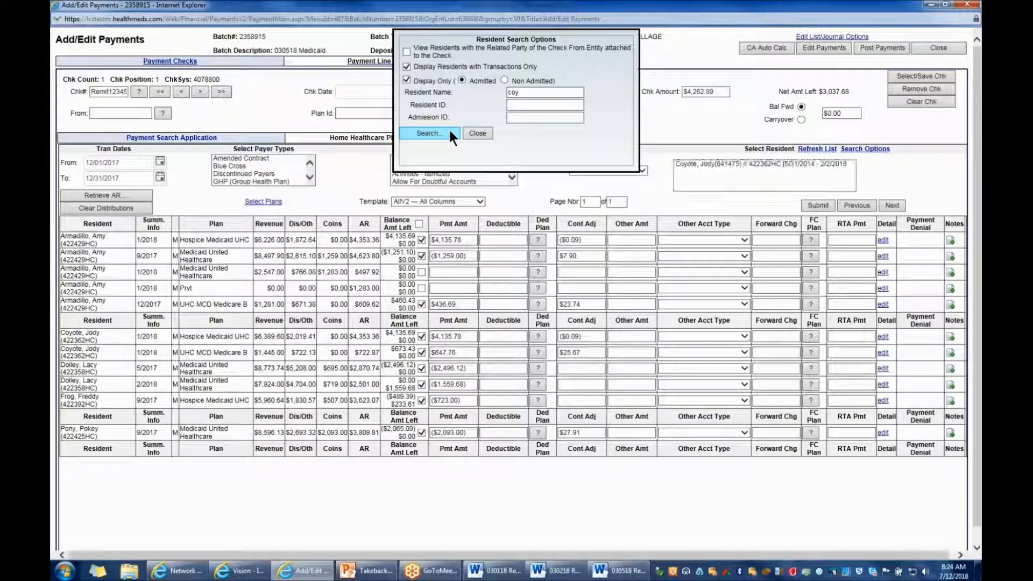
{"action": "left_click", "coordinate": [106, 195]}
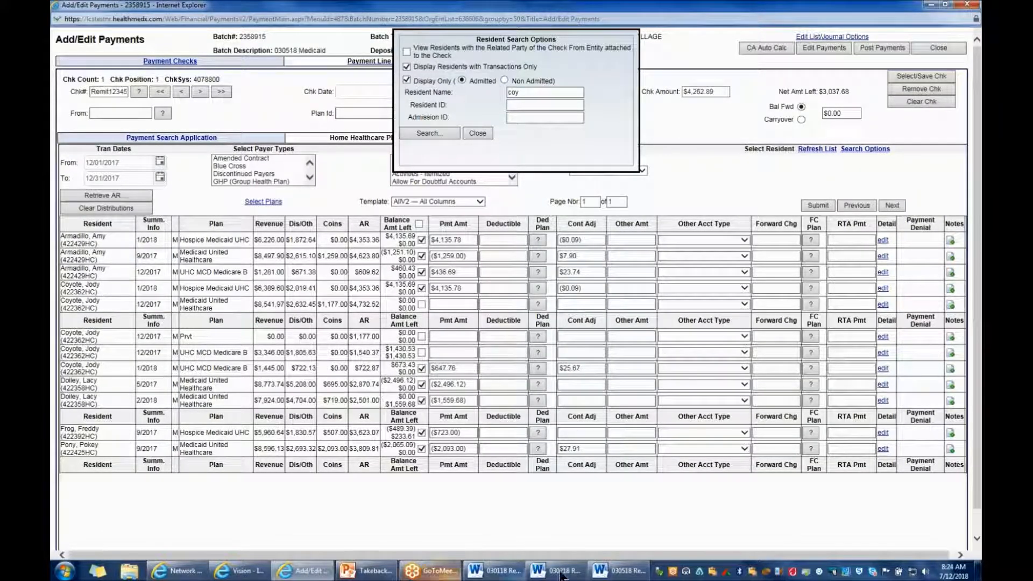
Enter a 1381.21 payment and a 49.32 contractual adjustment on the resident's 12/2017 UHC MCD Medicare B line and submit them
{"action": "left_click", "coordinate": [611, 571]}
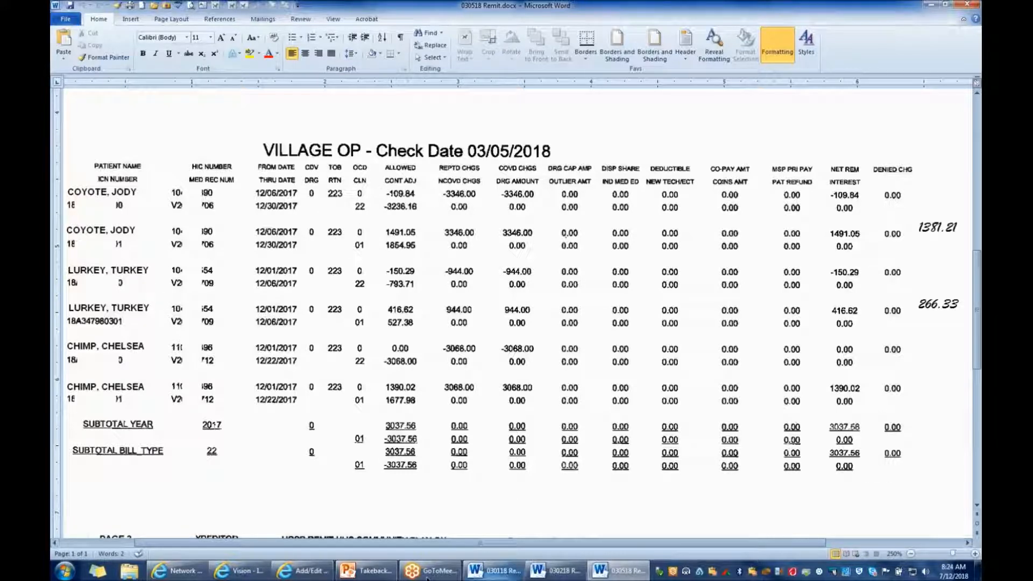
{"action": "left_click", "coordinate": [305, 574]}
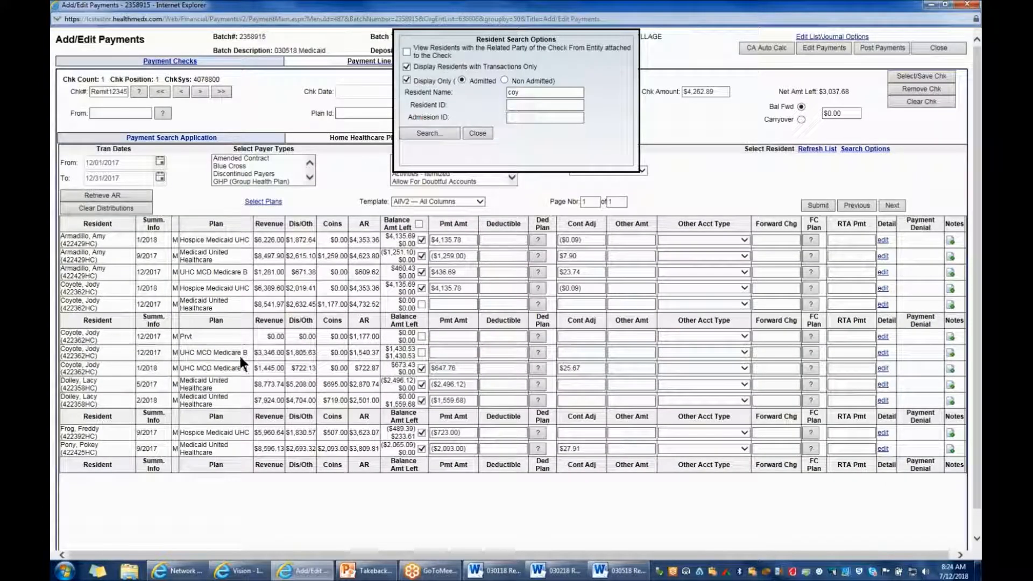
{"action": "left_click", "coordinate": [445, 353]}
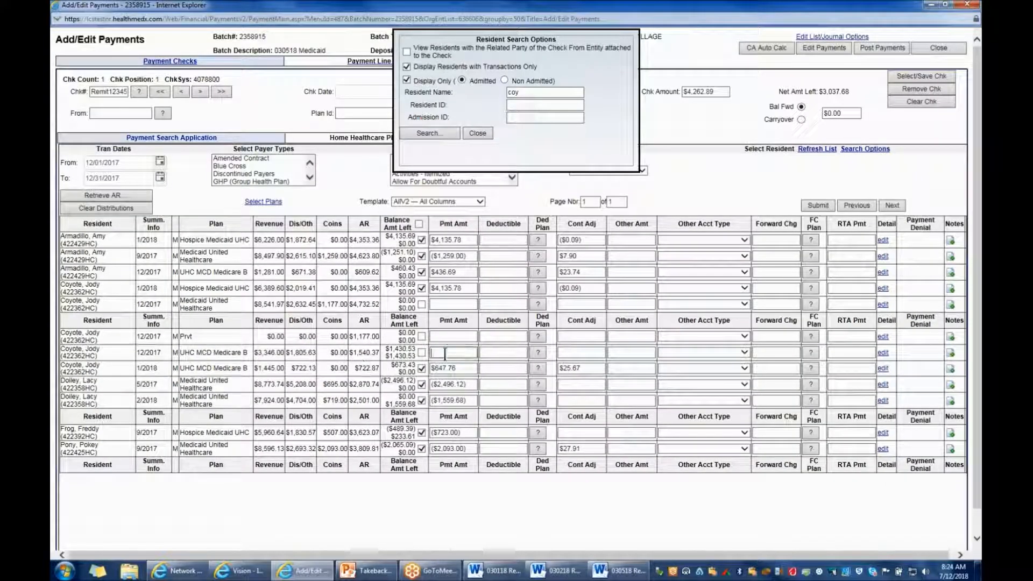
{"action": "type", "text": "138"}
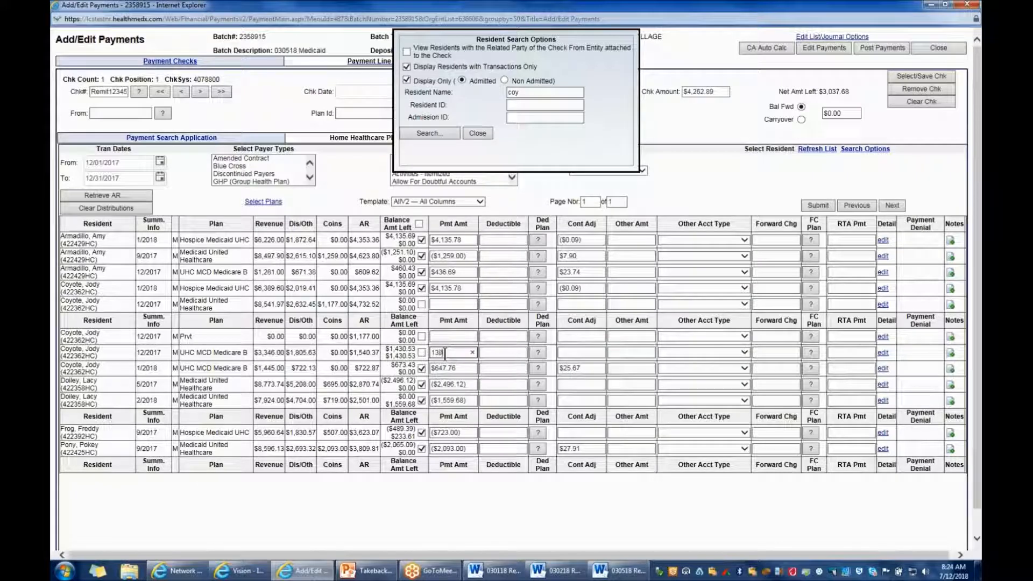
{"action": "type", "text": "1.21"}
{"action": "left_click", "coordinate": [541, 505]}
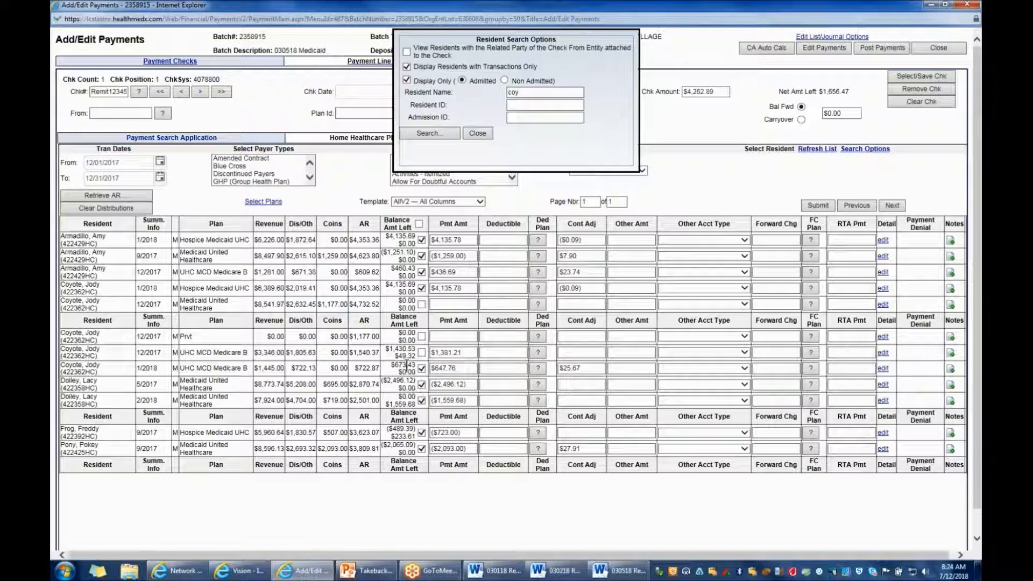
{"action": "left_click", "coordinate": [569, 353]}
{"action": "type", "text": "49.32"}
{"action": "left_click", "coordinate": [808, 205]}
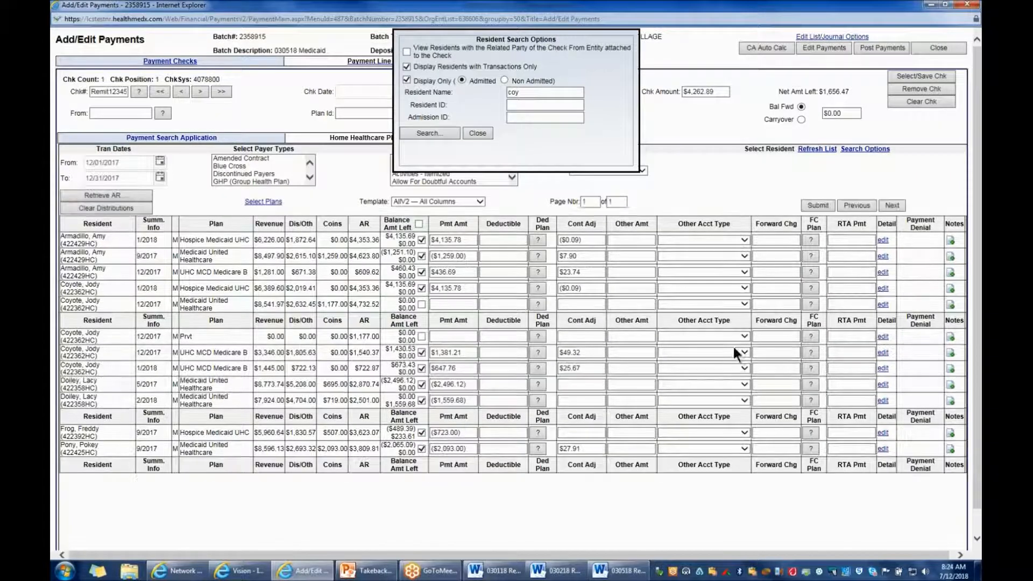
Look up the second resident on the 03/05/2018 outpatient remit, search by that last name and retrieve the resident's AR
{"action": "left_click", "coordinate": [623, 572]}
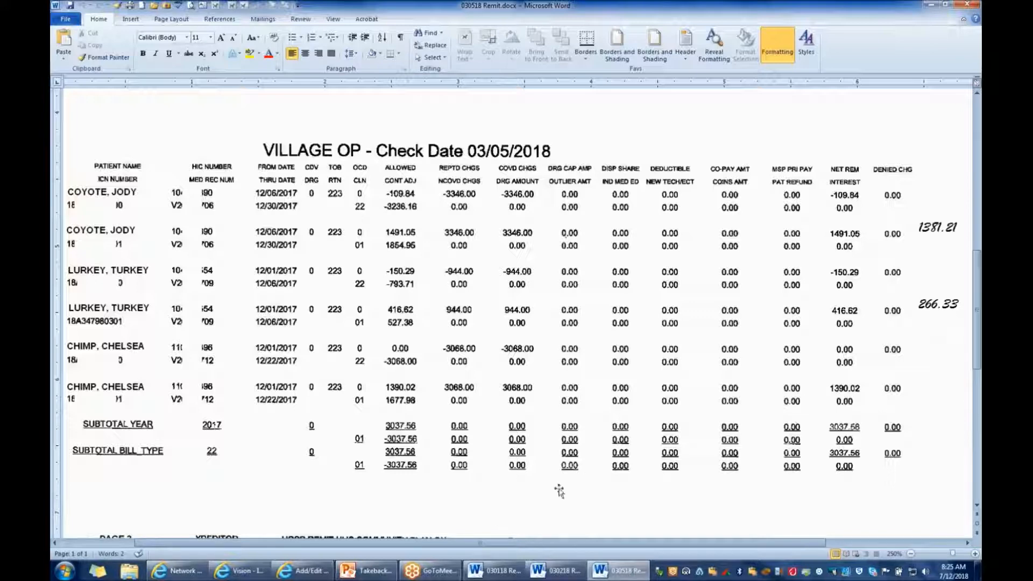
{"action": "left_click", "coordinate": [317, 574]}
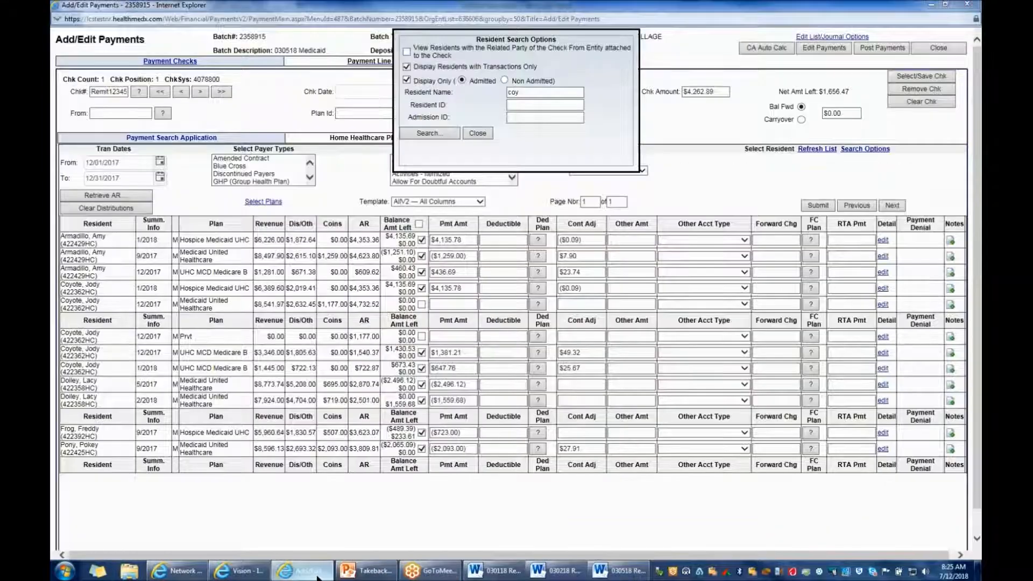
{"action": "left_click", "coordinate": [447, 95]}
{"action": "type", "text": "lurk"}
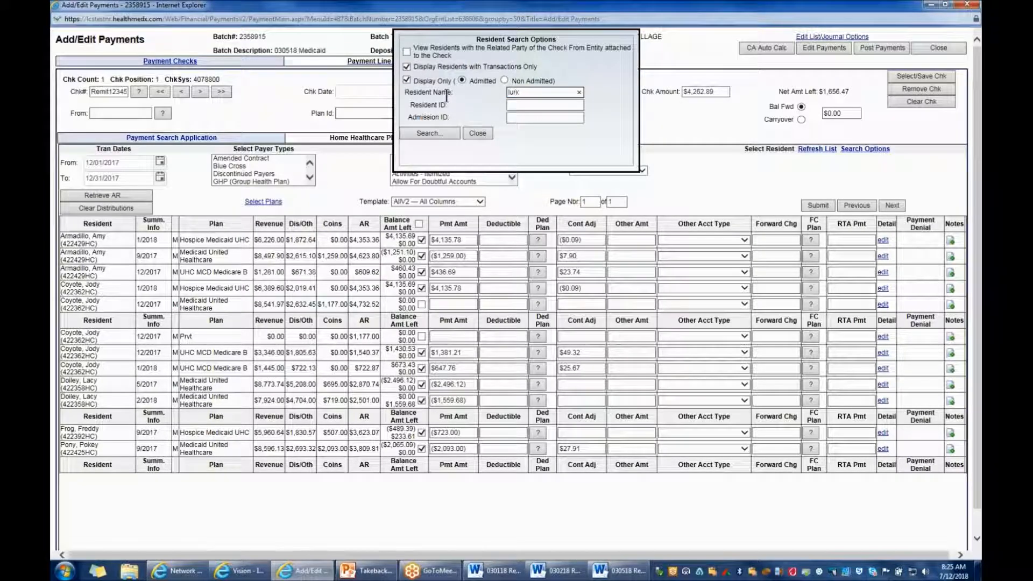
{"action": "left_click", "coordinate": [422, 132]}
{"action": "left_click", "coordinate": [115, 195]}
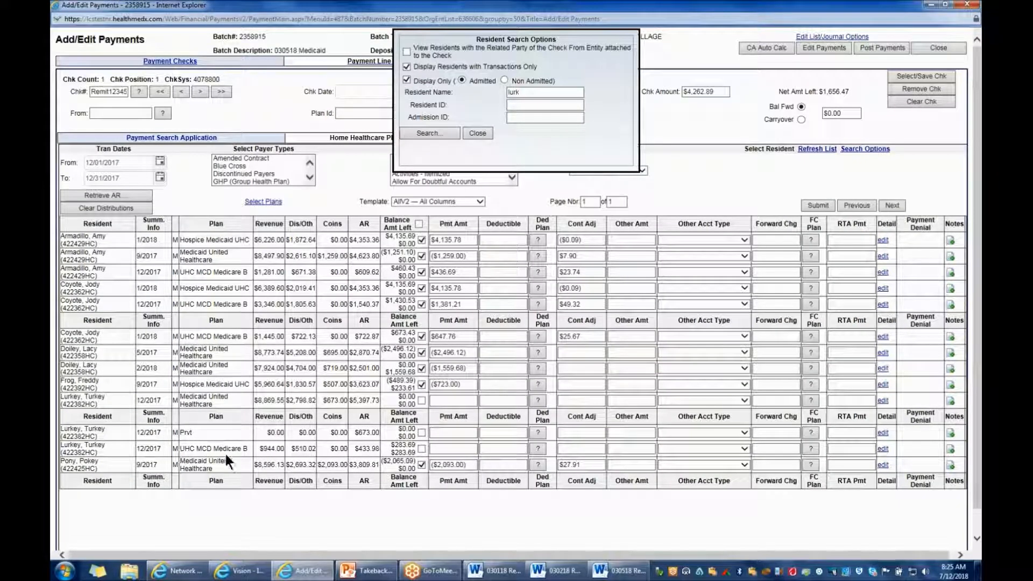
Enter a 266.33 payment and a 17.36 contractual adjustment on the second resident's 12/2017 UHC MCD Medicare B line
{"action": "left_click", "coordinate": [436, 447]}
{"action": "type", "text": "266.33"}
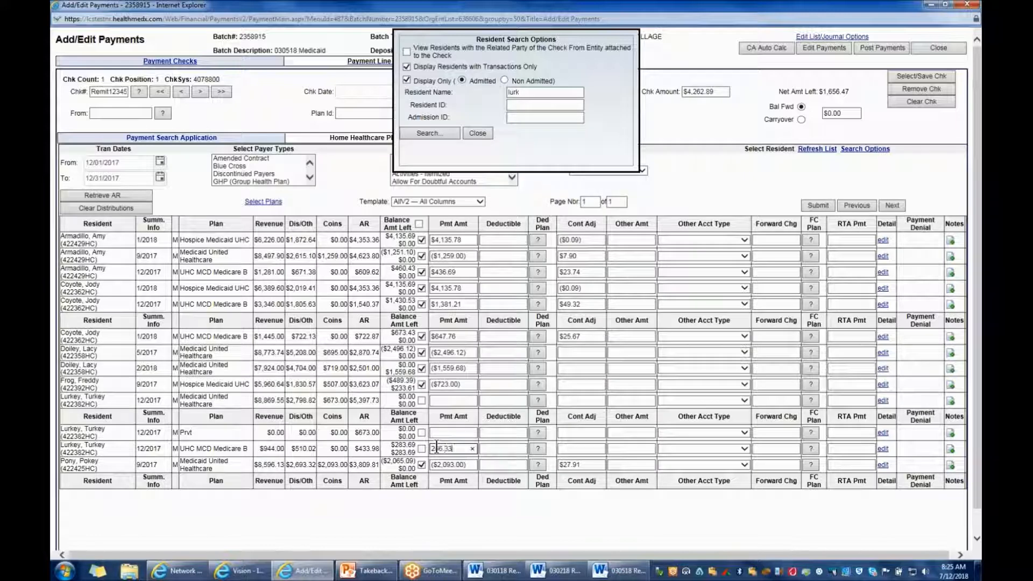
{"action": "left_click", "coordinate": [492, 511]}
{"action": "left_click", "coordinate": [566, 447]}
{"action": "type", "text": "1"}
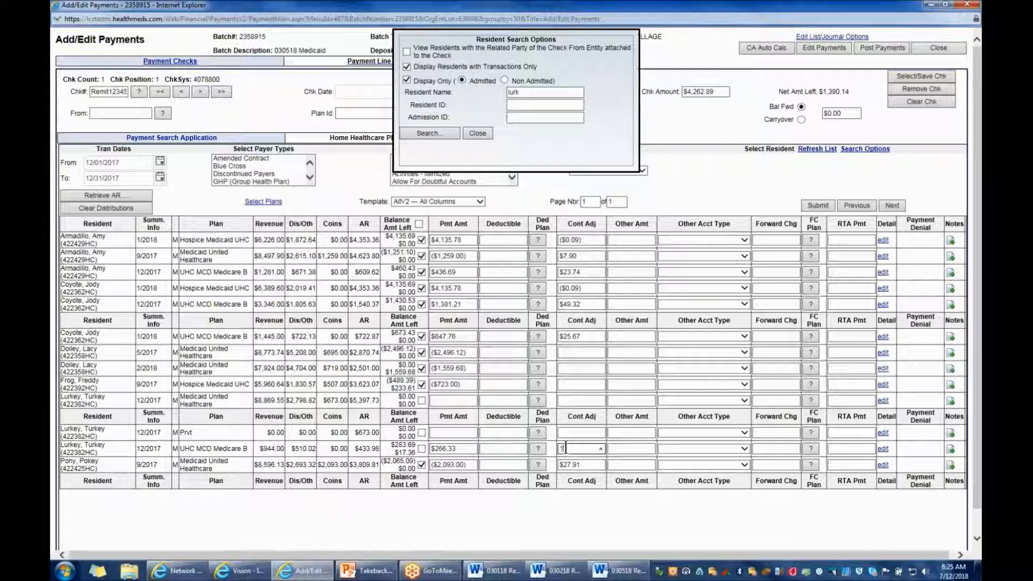
{"action": "type", "text": "7.36"}
{"action": "key", "text": "Tab"}
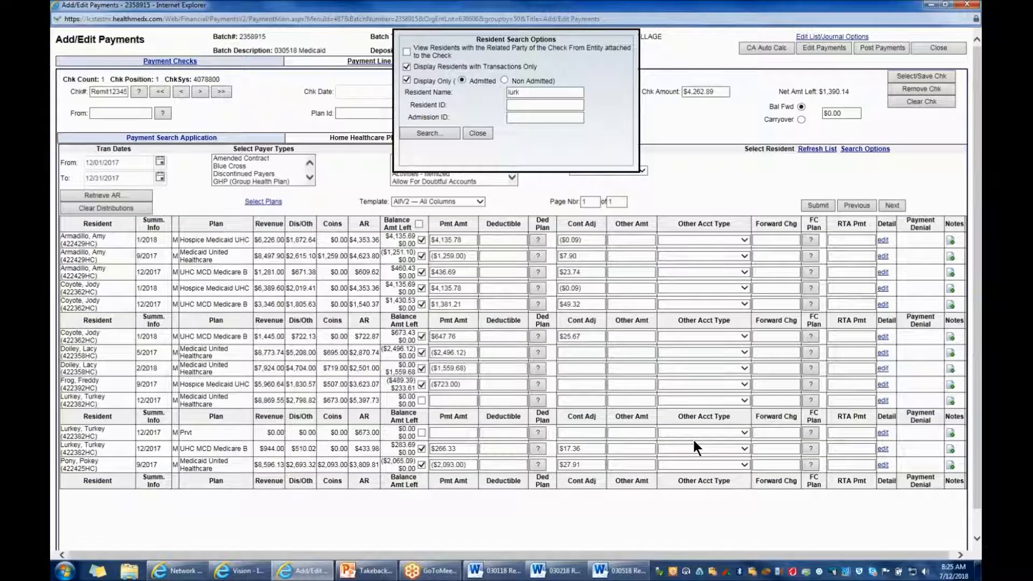
Look up the third resident on the 03/05/2018 outpatient remit, search by that last name and retrieve the resident's AR
{"action": "left_click", "coordinate": [616, 573]}
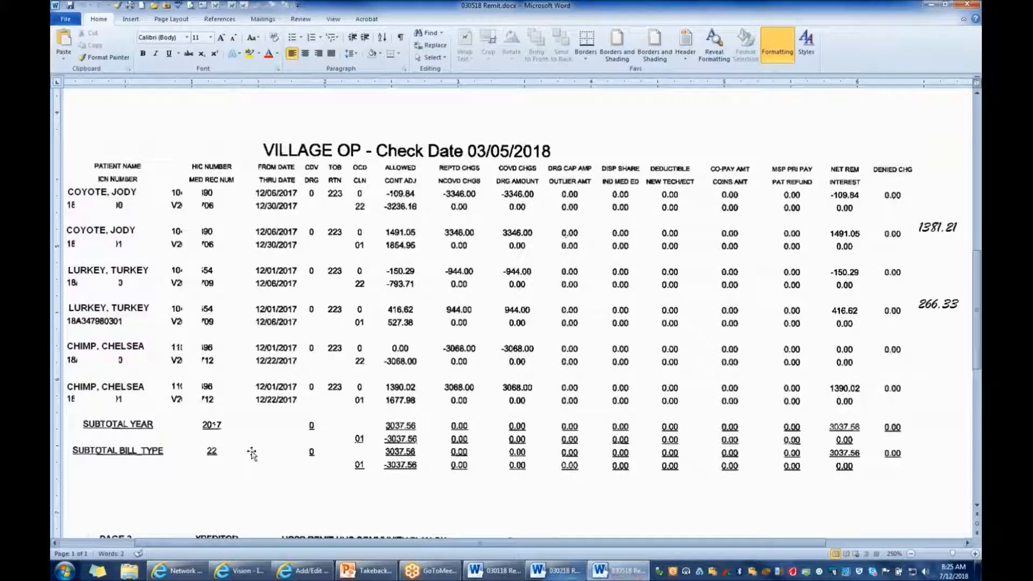
{"action": "scroll", "coordinate": [341, 441], "scroll_direction": "down", "scroll_amount": 5}
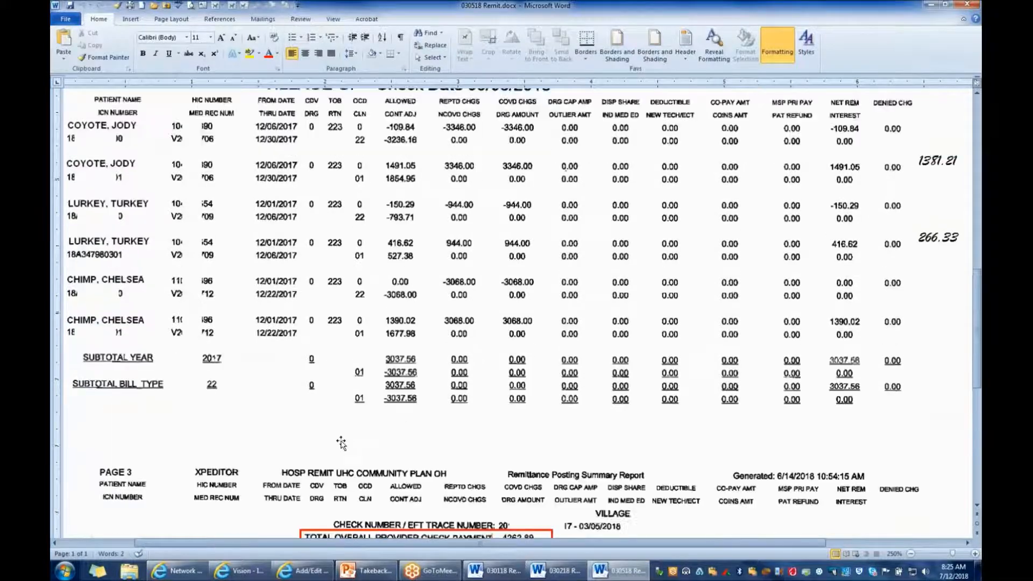
{"action": "scroll", "coordinate": [341, 441], "scroll_direction": "up", "scroll_amount": 5}
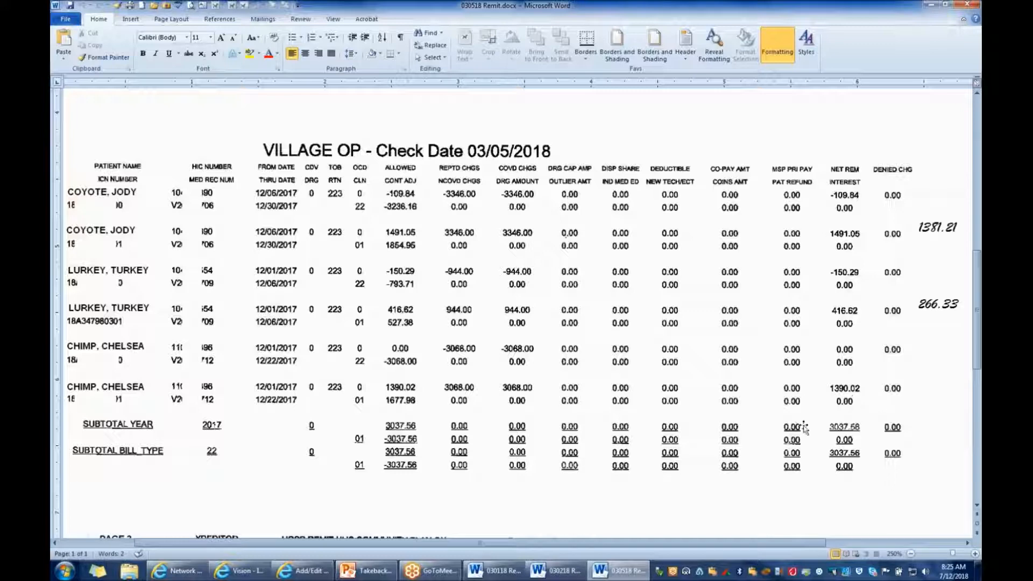
{"action": "left_click", "coordinate": [321, 577]}
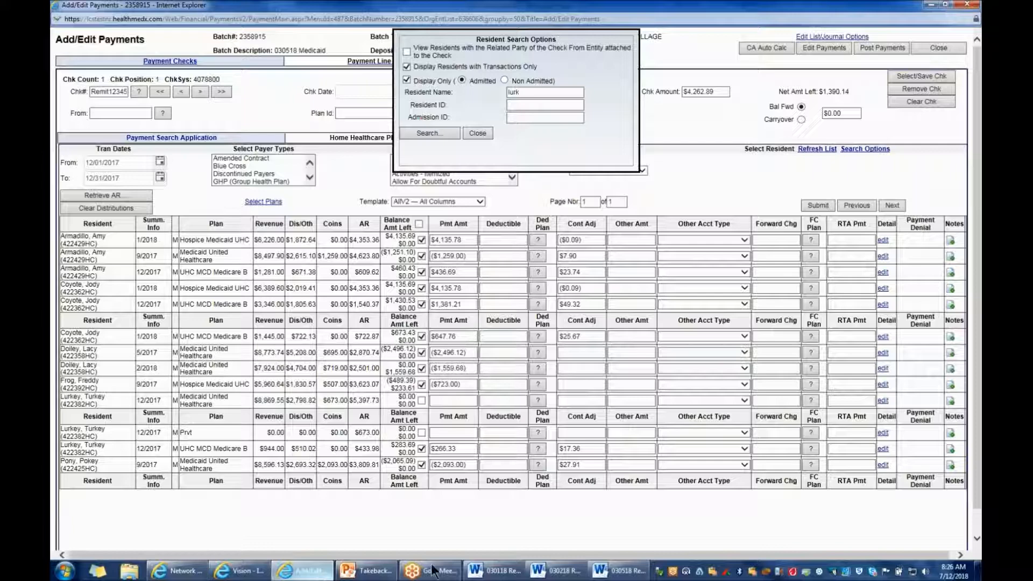
{"action": "left_click", "coordinate": [618, 577]}
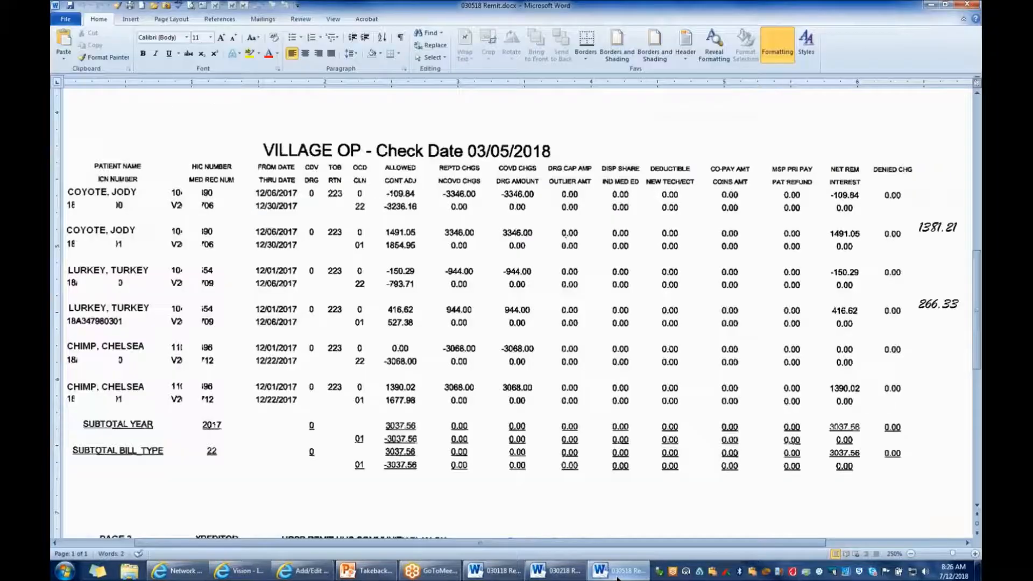
{"action": "left_click", "coordinate": [304, 571]}
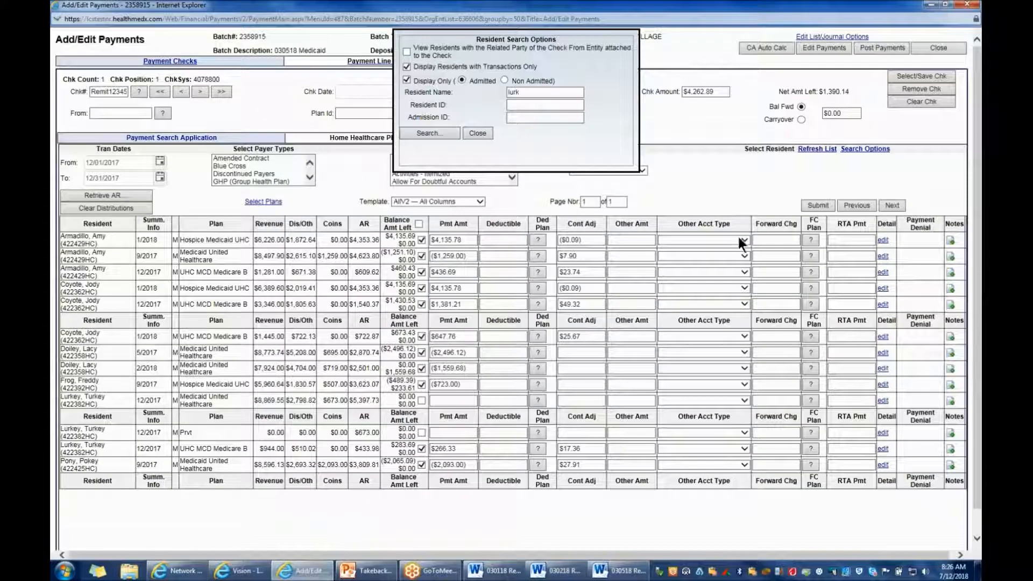
{"action": "left_click_drag", "start_coordinate": [534, 93], "coordinate": [509, 93]}
{"action": "type", "text": "chimp"}
{"action": "left_click", "coordinate": [431, 133]}
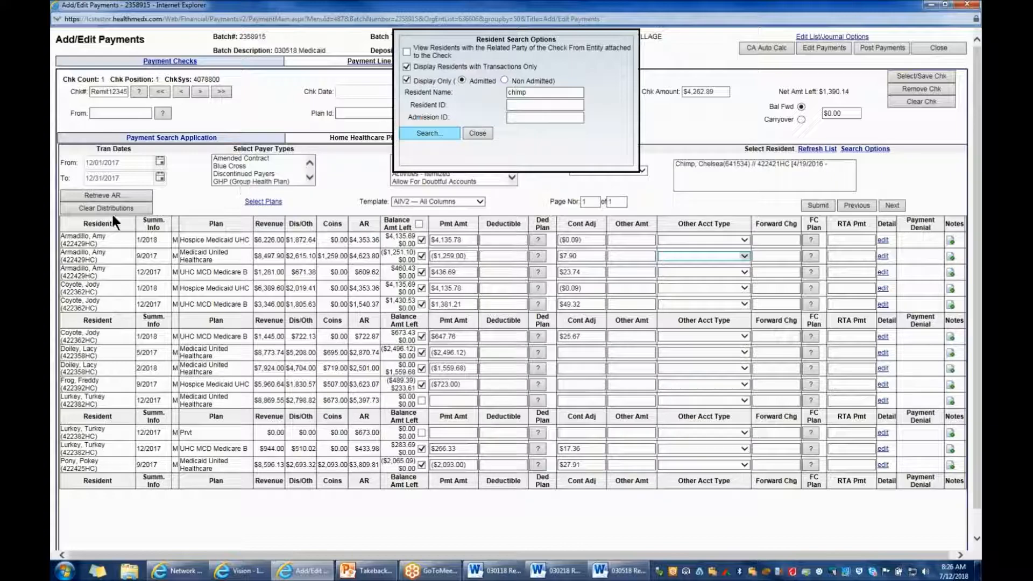
{"action": "left_click", "coordinate": [112, 194]}
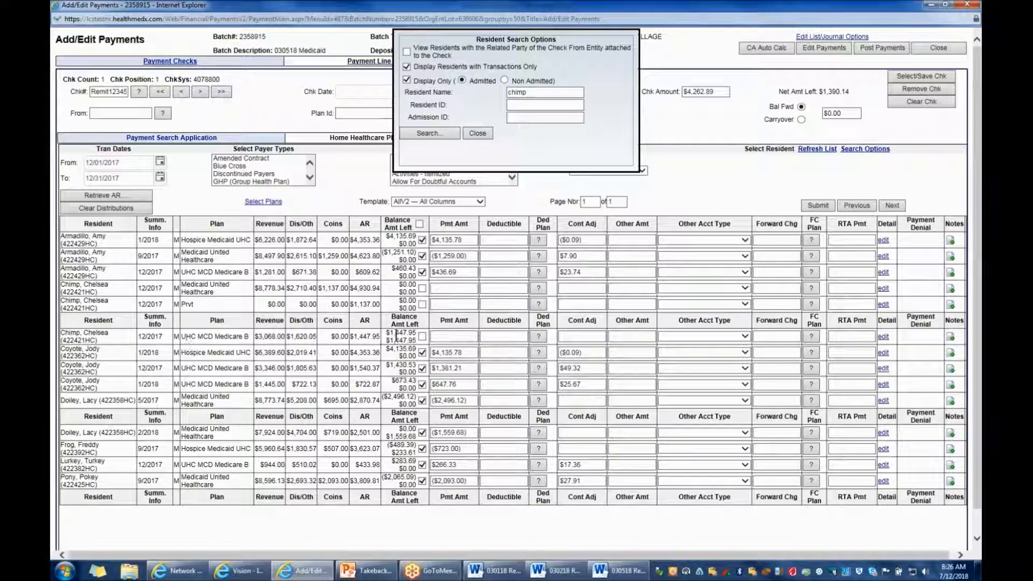
Enter a 1390.02 payment and a 57.93 contractual adjustment on the third resident's 12/2017 UHC MCD Medicare B line and submit them
{"action": "left_click", "coordinate": [445, 335]}
{"action": "type", "text": "1390.02"}
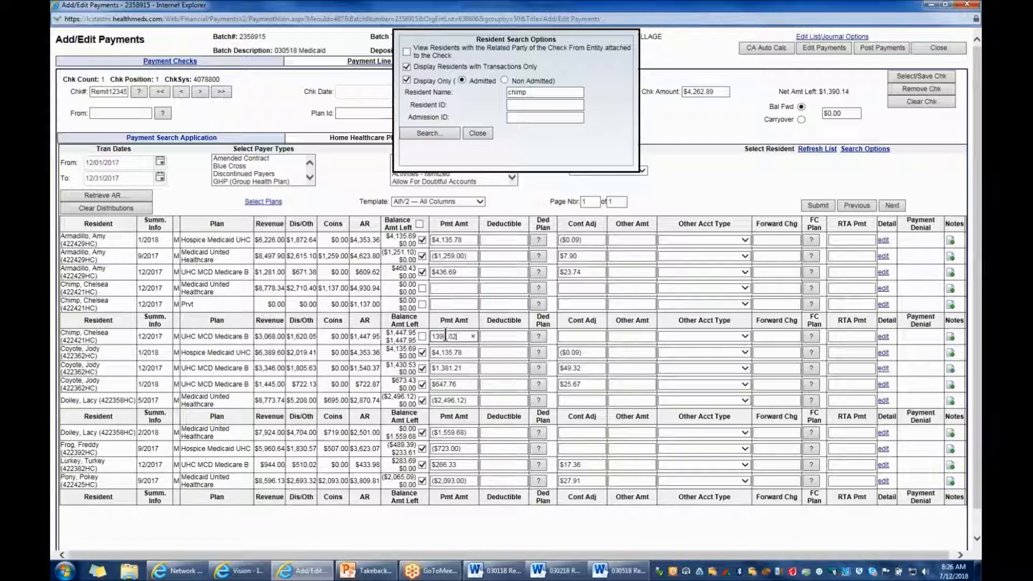
{"action": "key", "text": "Tab"}
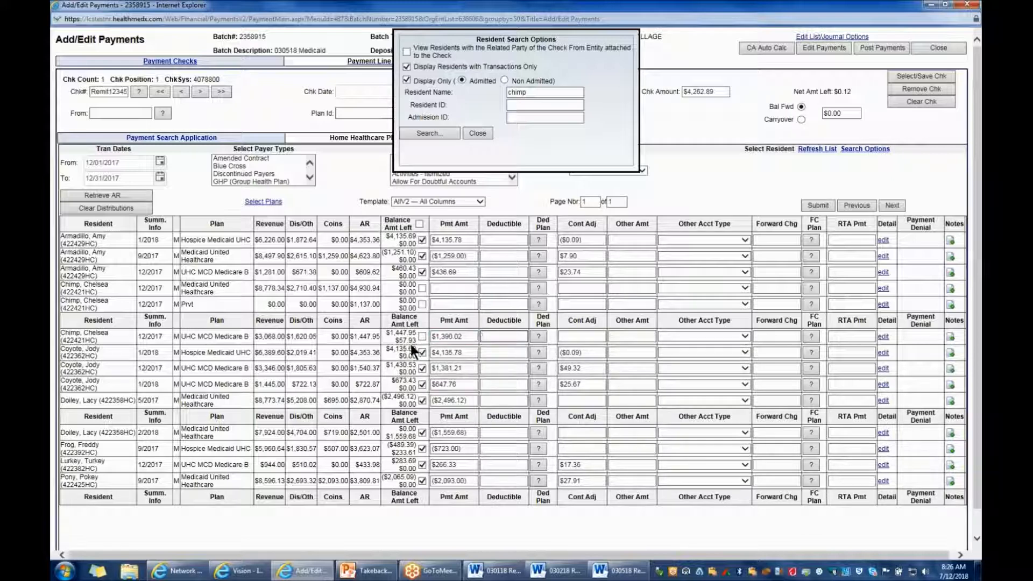
{"action": "left_click", "coordinate": [581, 337]}
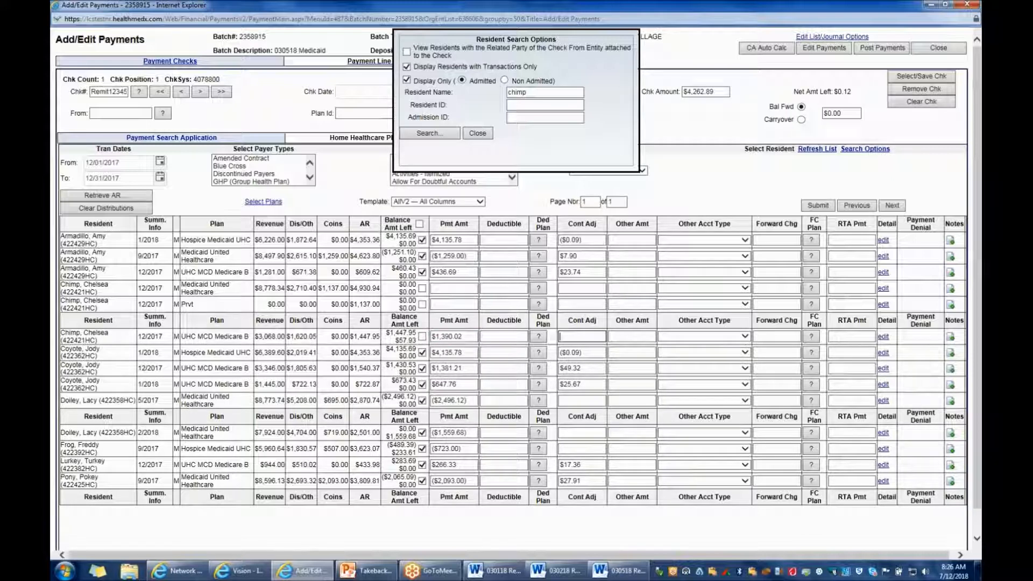
{"action": "type", "text": "57.93"}
{"action": "key", "text": "Tab"}
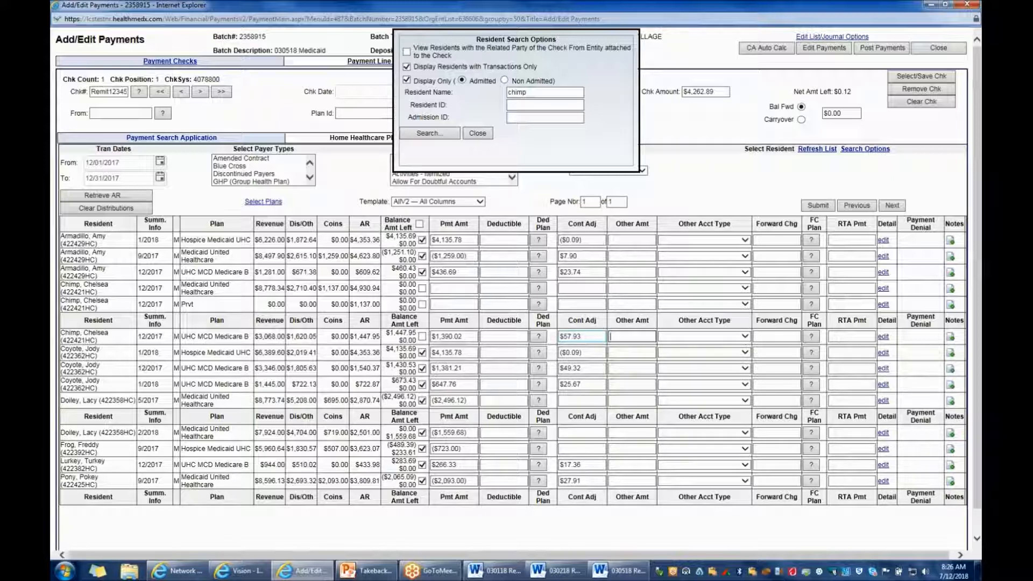
{"action": "left_click", "coordinate": [824, 205]}
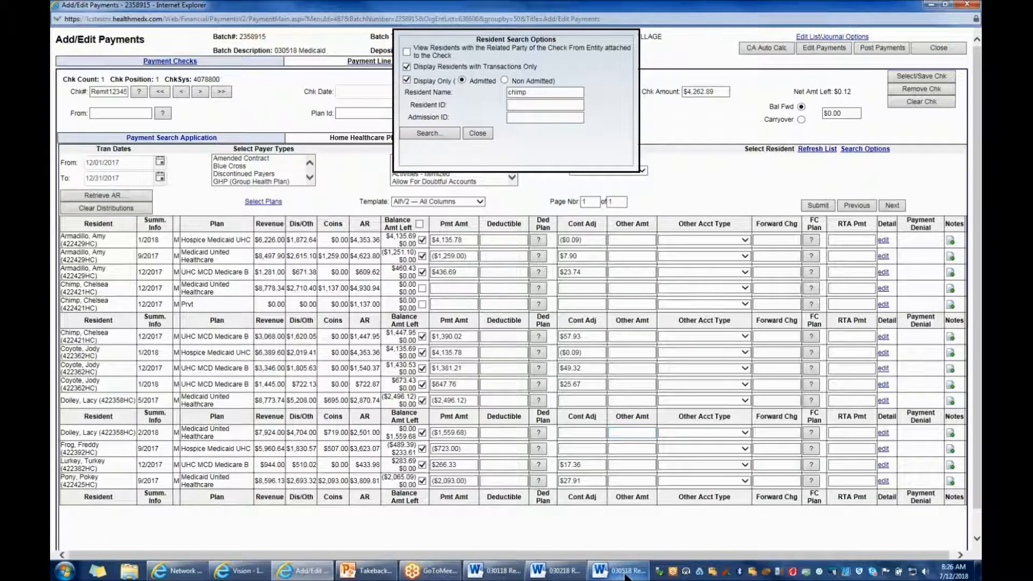
Recheck the 03/05/2018 remit amounts, correct the 2/2018 Medicaid United Healthcare takeback to -1559.56 and submit the change
{"action": "left_click", "coordinate": [619, 571]}
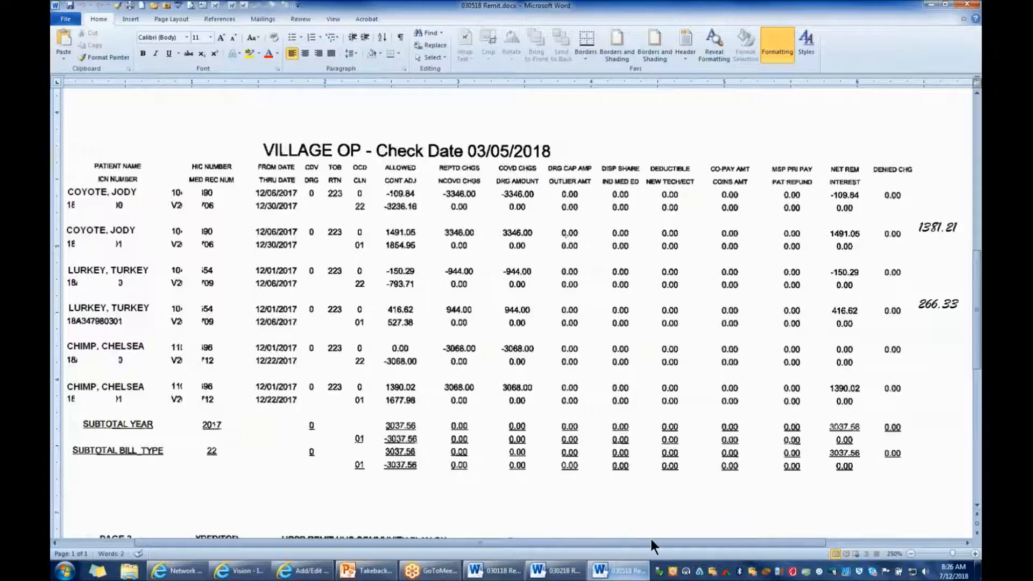
{"action": "scroll", "coordinate": [744, 437], "scroll_direction": "down", "scroll_amount": 2}
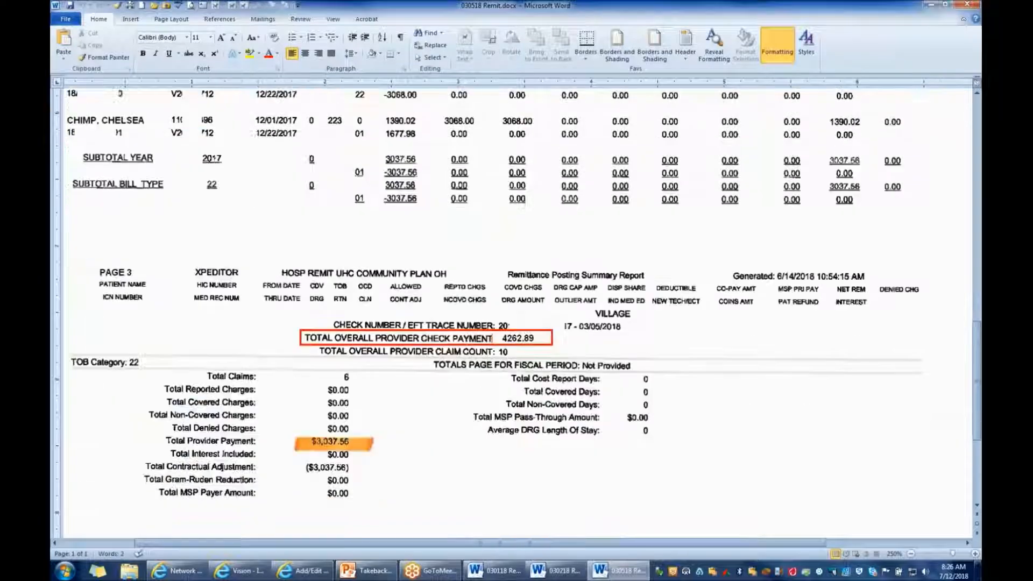
{"action": "scroll", "coordinate": [744, 437], "scroll_direction": "down", "scroll_amount": 5}
{"action": "scroll", "coordinate": [586, 538], "scroll_direction": "up", "scroll_amount": 5}
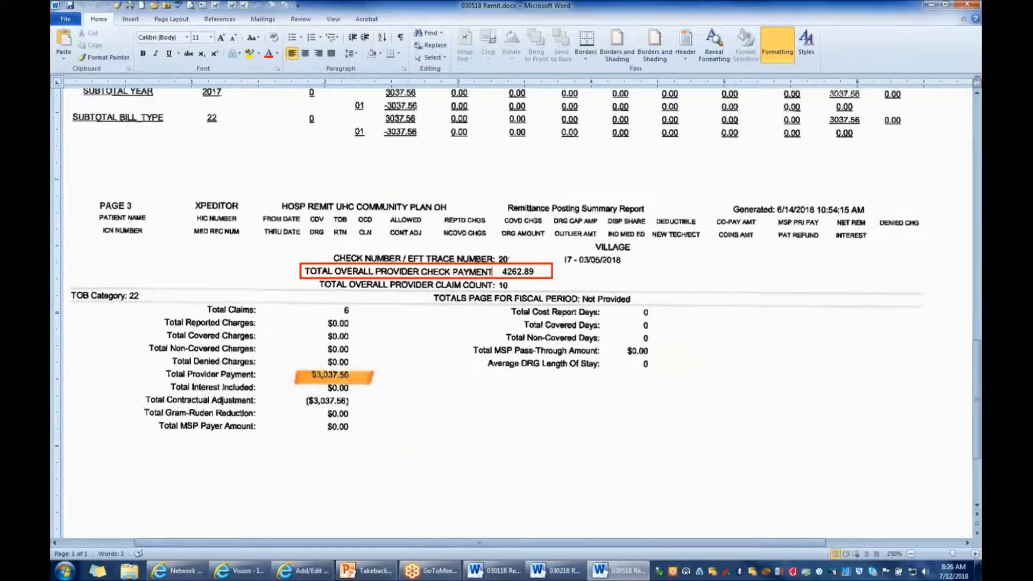
{"action": "left_click", "coordinate": [321, 575]}
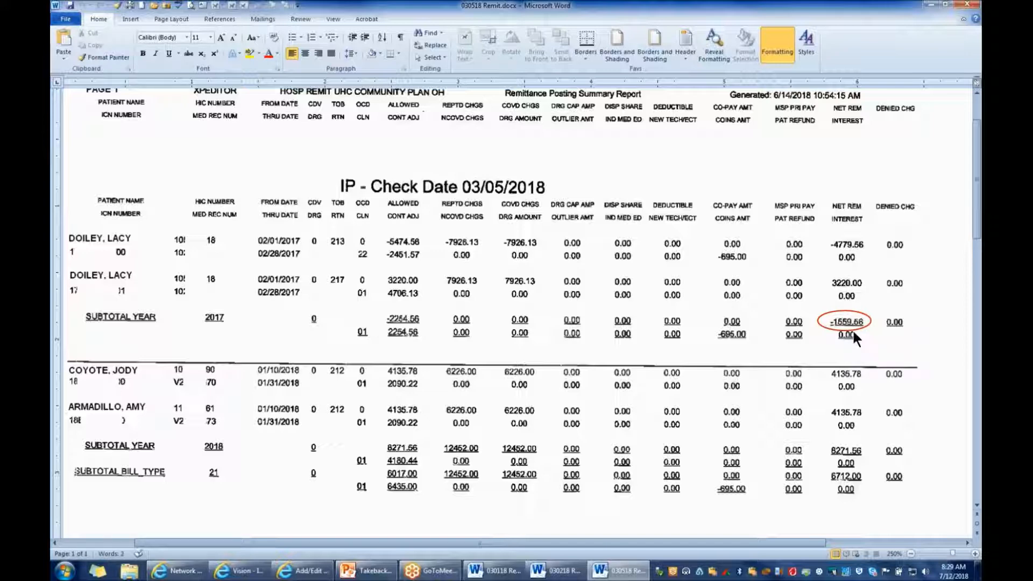
{"action": "left_click", "coordinate": [318, 574]}
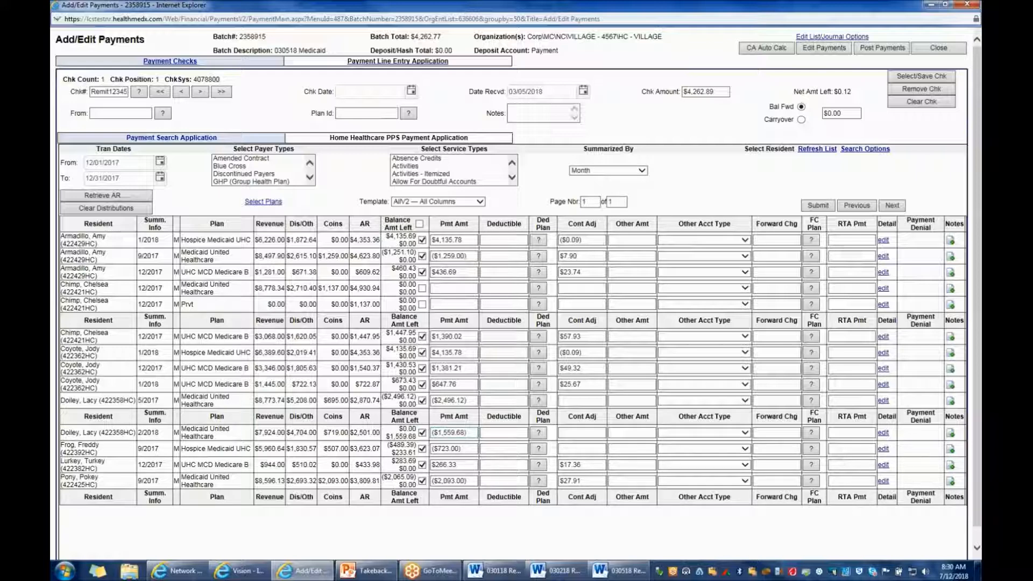
{"action": "left_click", "coordinate": [465, 434]}
{"action": "key", "text": "BackSpace"}
{"action": "key", "text": "BackSpace"}
{"action": "type", "text": "56"}
{"action": "key", "text": "Tab"}
{"action": "left_click", "coordinate": [813, 205]}
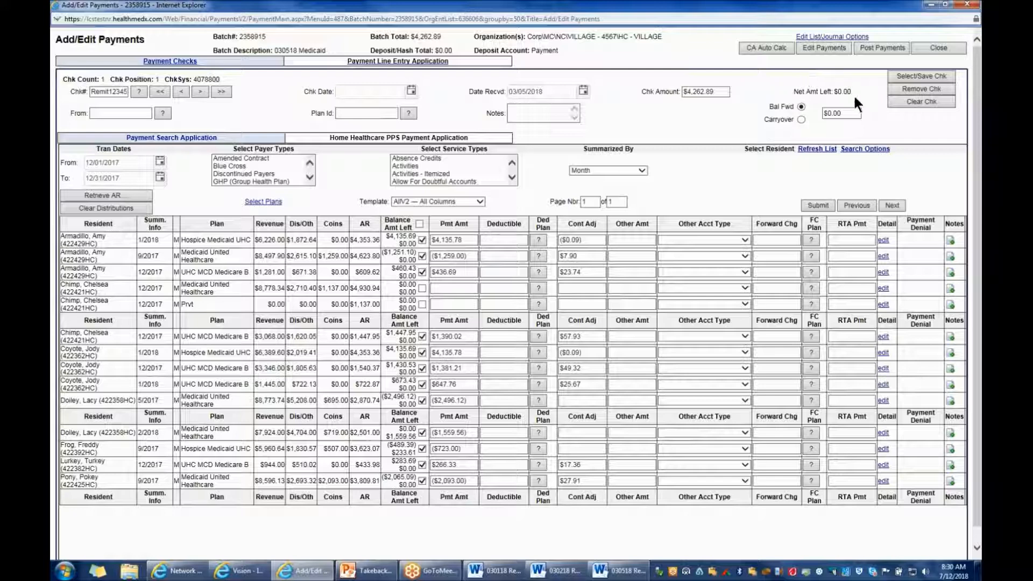
Generate the Summary Payment Edit List for the batch and compare its check total with the 03/05/2018 remit's overall provider payment
{"action": "left_click", "coordinate": [829, 46]}
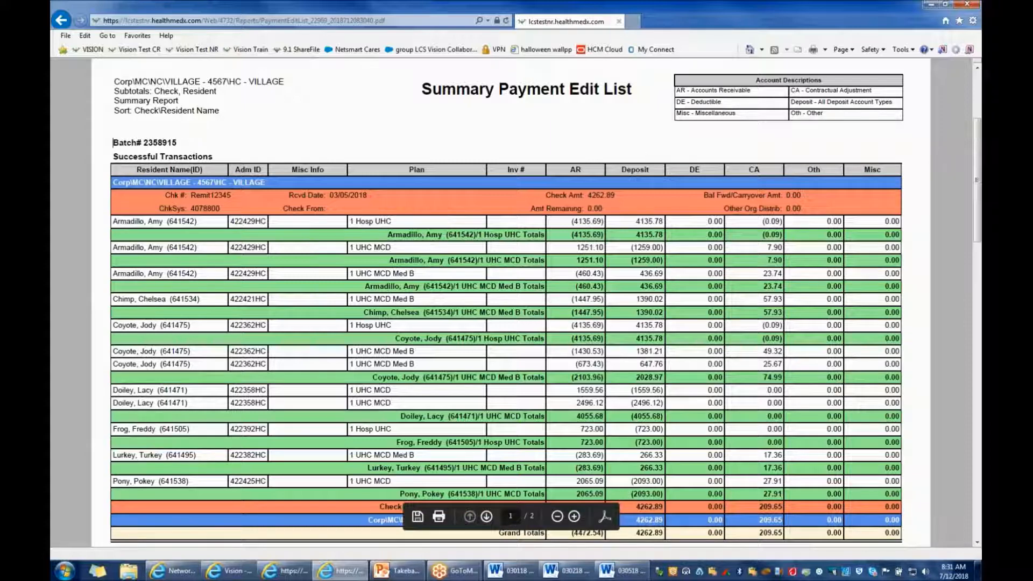
{"action": "scroll", "coordinate": [977, 194], "scroll_direction": "down", "scroll_amount": 1}
{"action": "left_click_drag", "start_coordinate": [978, 193], "coordinate": [978, 225]}
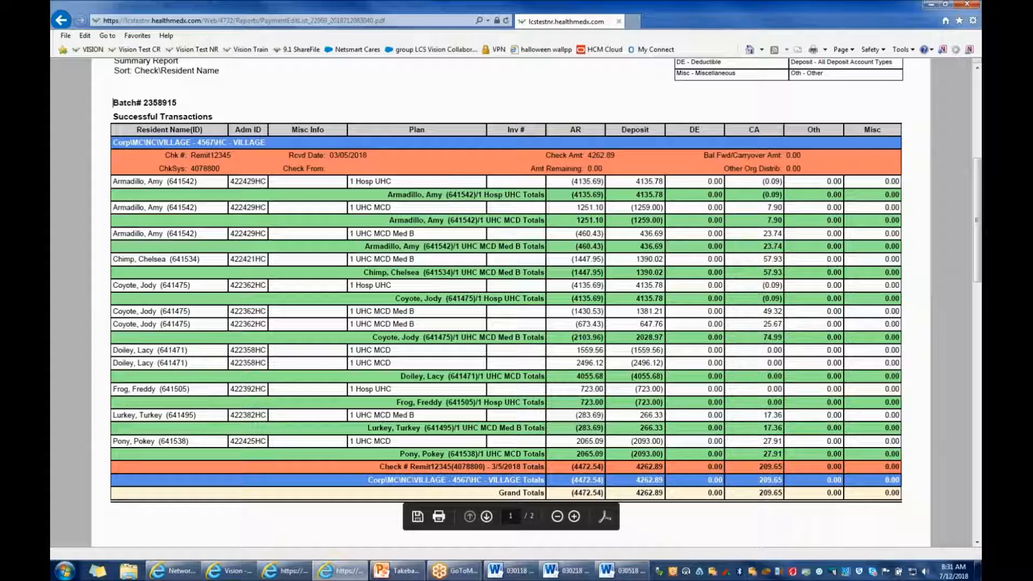
{"action": "left_click", "coordinate": [632, 573]}
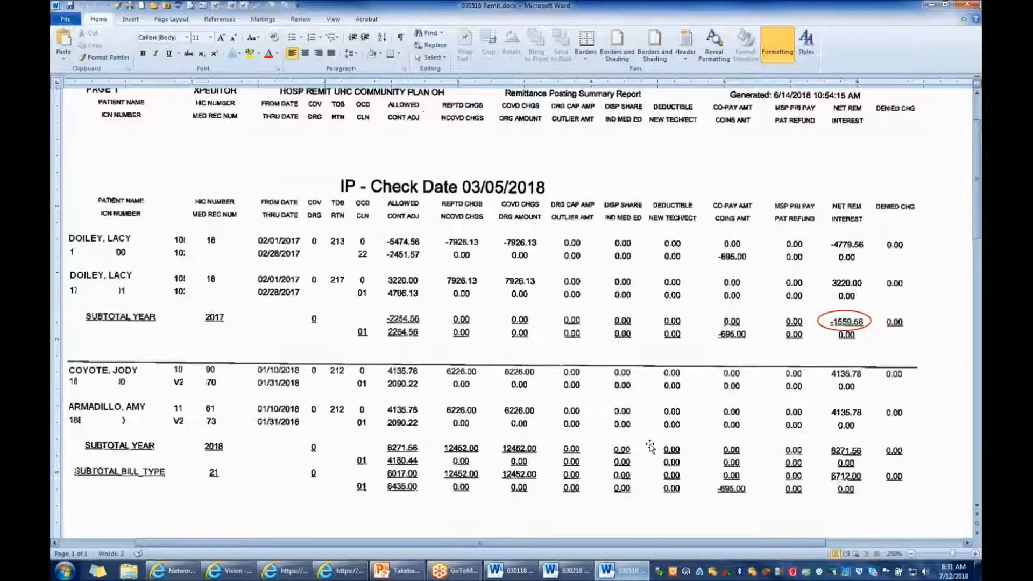
{"action": "scroll", "coordinate": [650, 447], "scroll_direction": "down", "scroll_amount": 12}
{"action": "scroll", "coordinate": [650, 446], "scroll_direction": "up", "scroll_amount": 1}
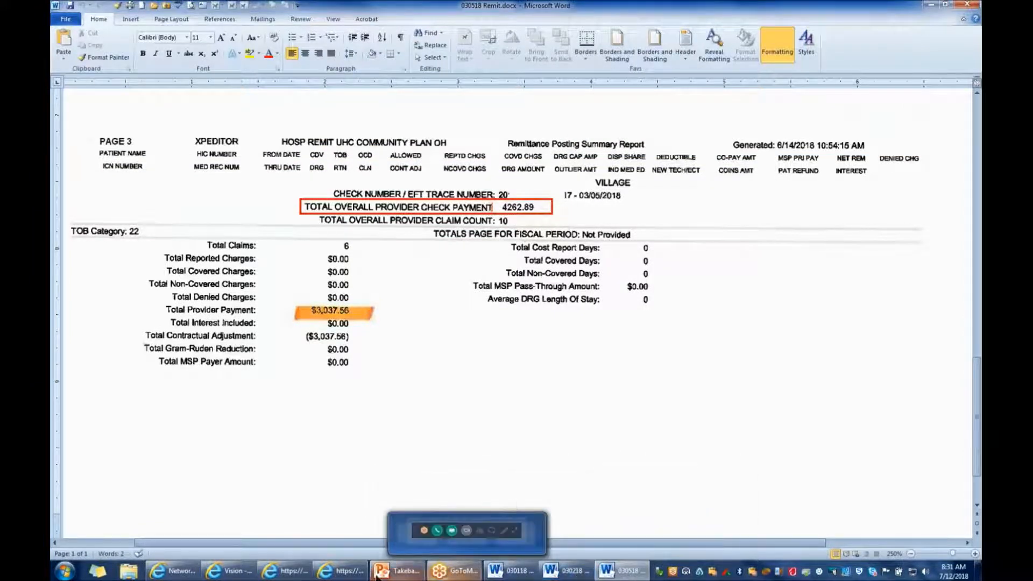
{"action": "left_click", "coordinate": [347, 571]}
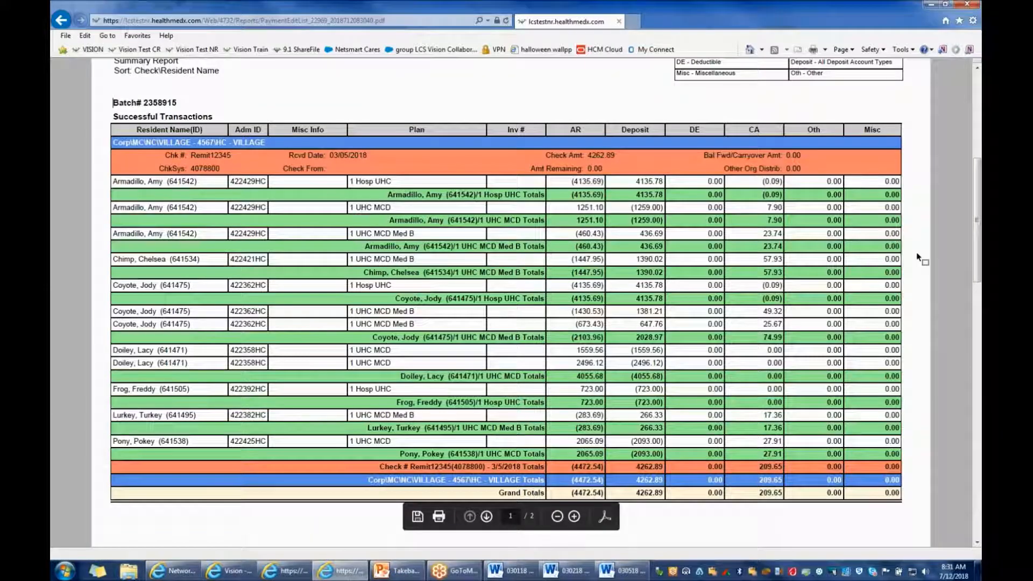